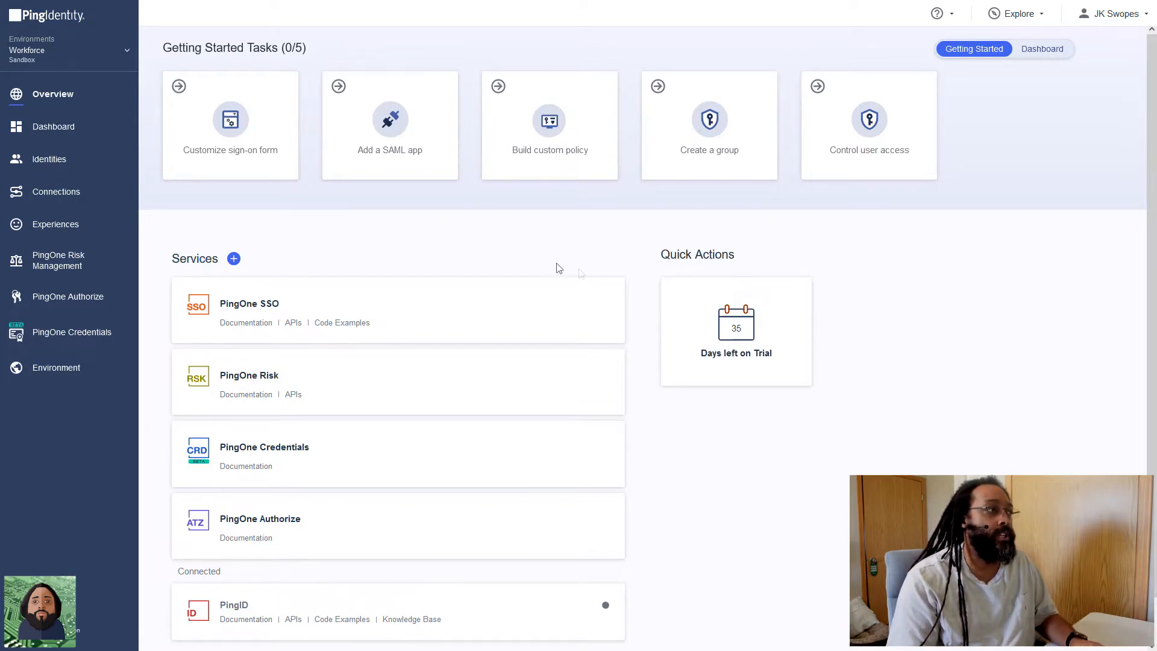
- Open the Connections section from the PingOne console sidebar
left_click(60, 200)
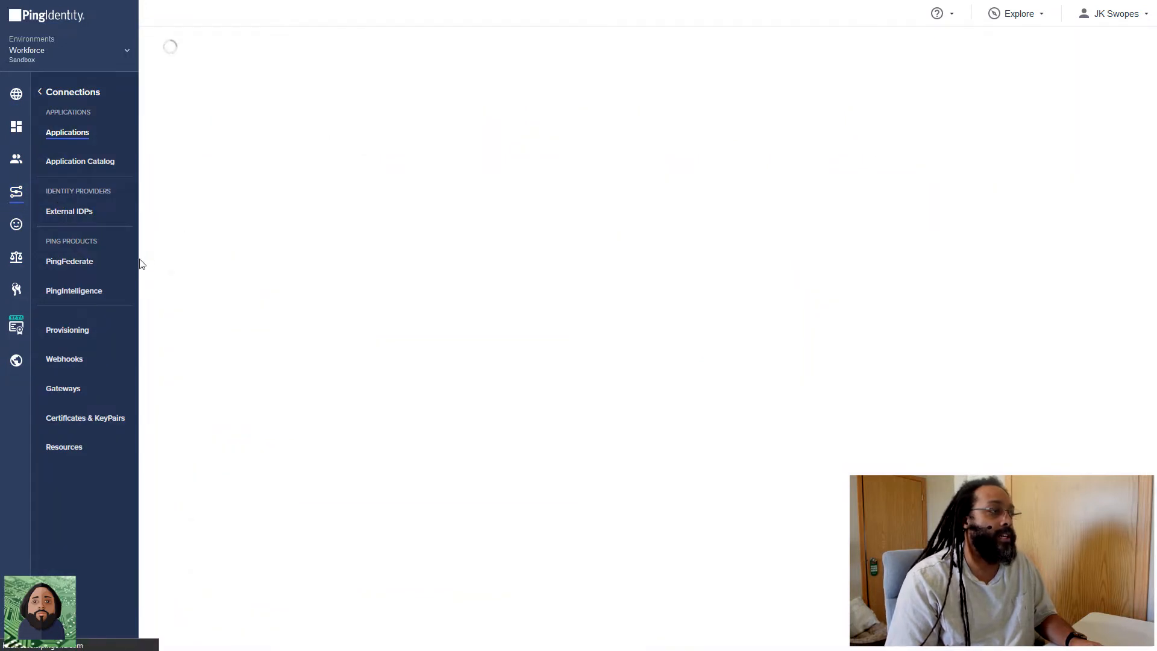
- Sign on with the authenticator passcode to load the Applications list
left_click(81, 259)
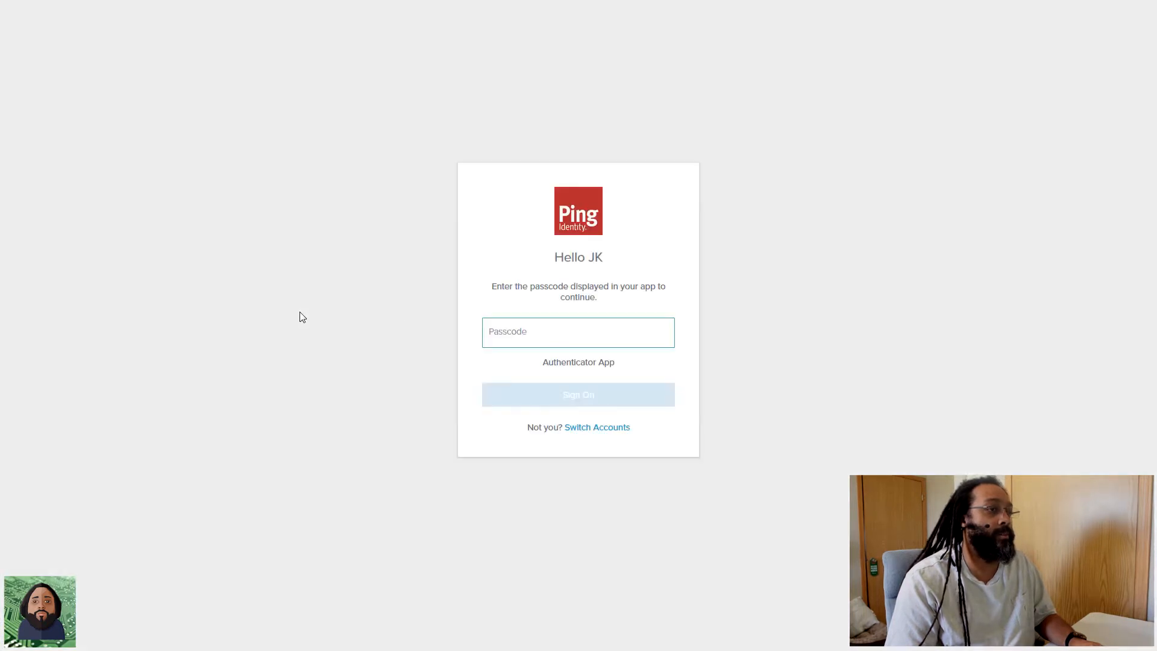
left_click(542, 336)
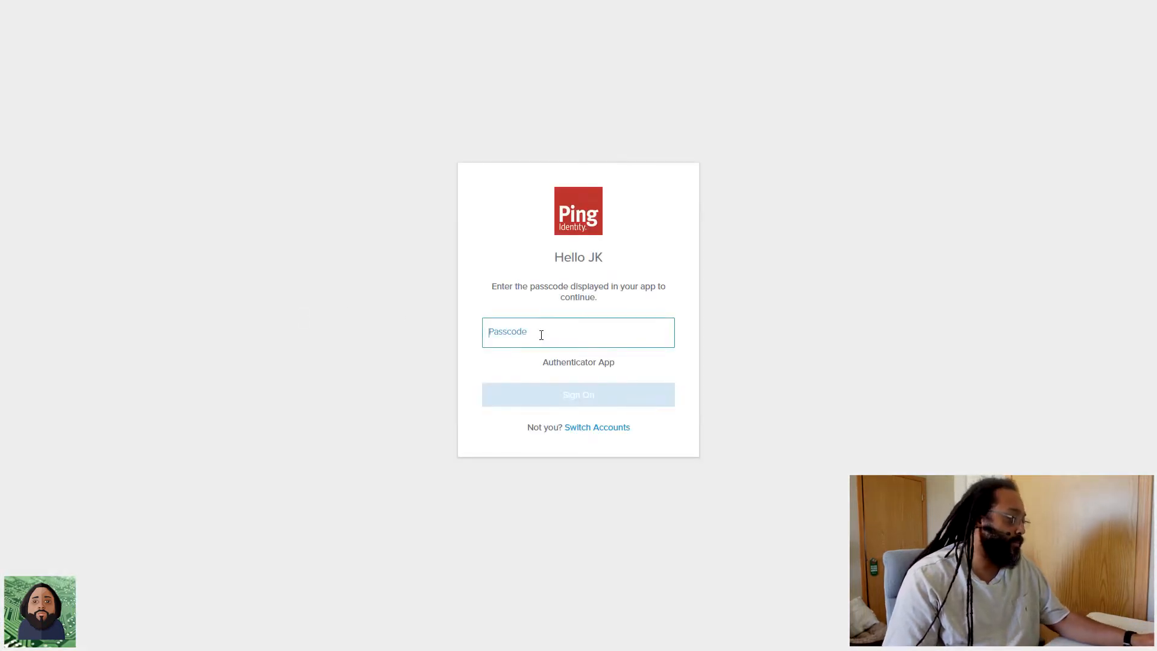
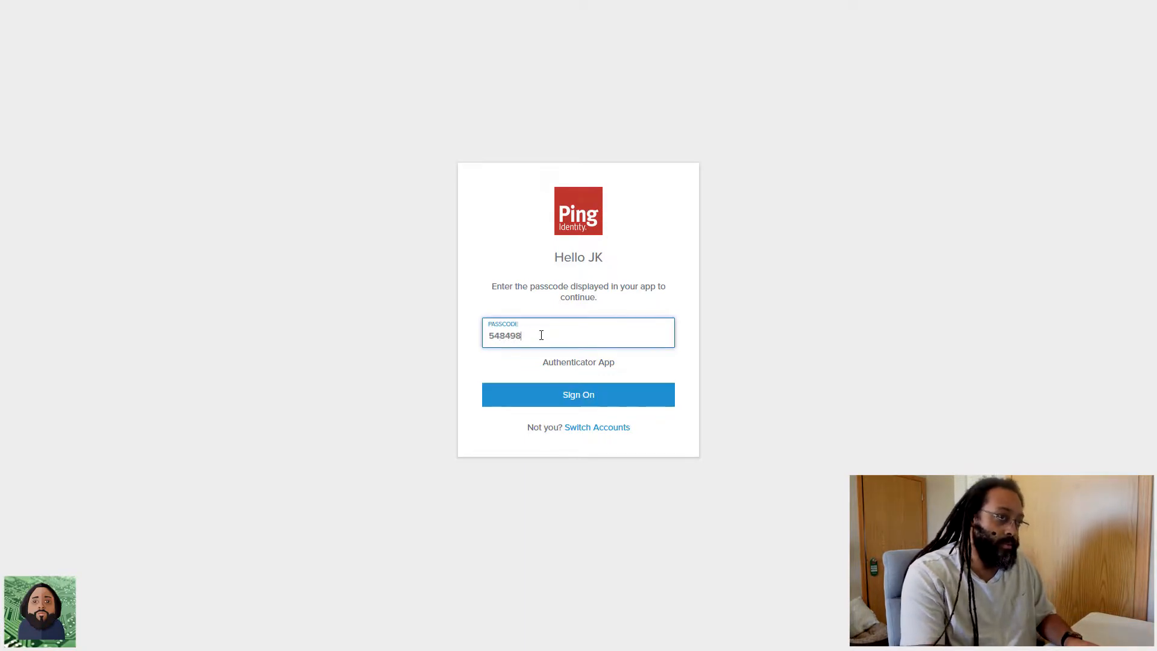
left_click(570, 394)
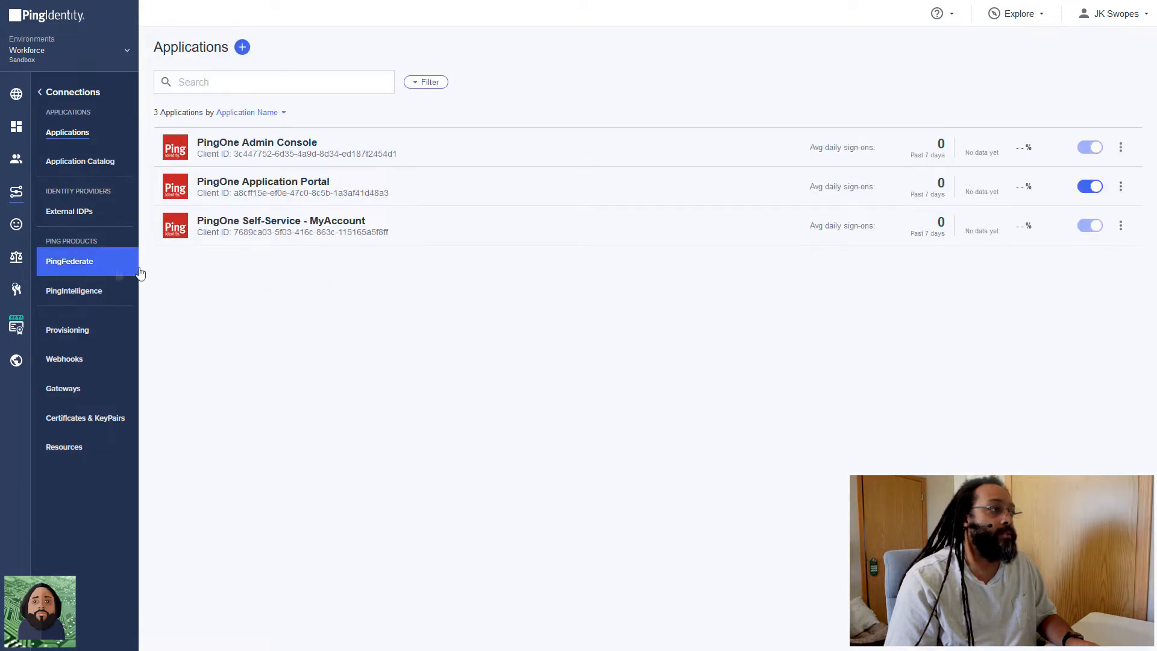
- Add a PingFederate connection named JKSTechPingDEV and generate its credential
left_click(85, 274)
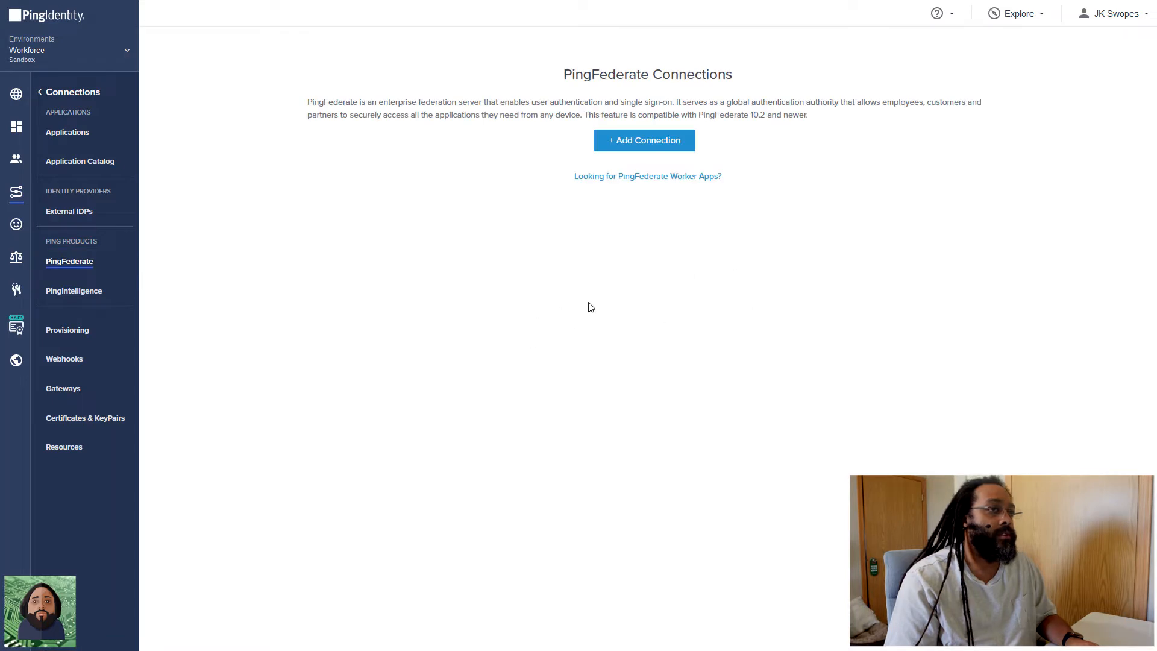
left_click(643, 145)
left_click(149, 156)
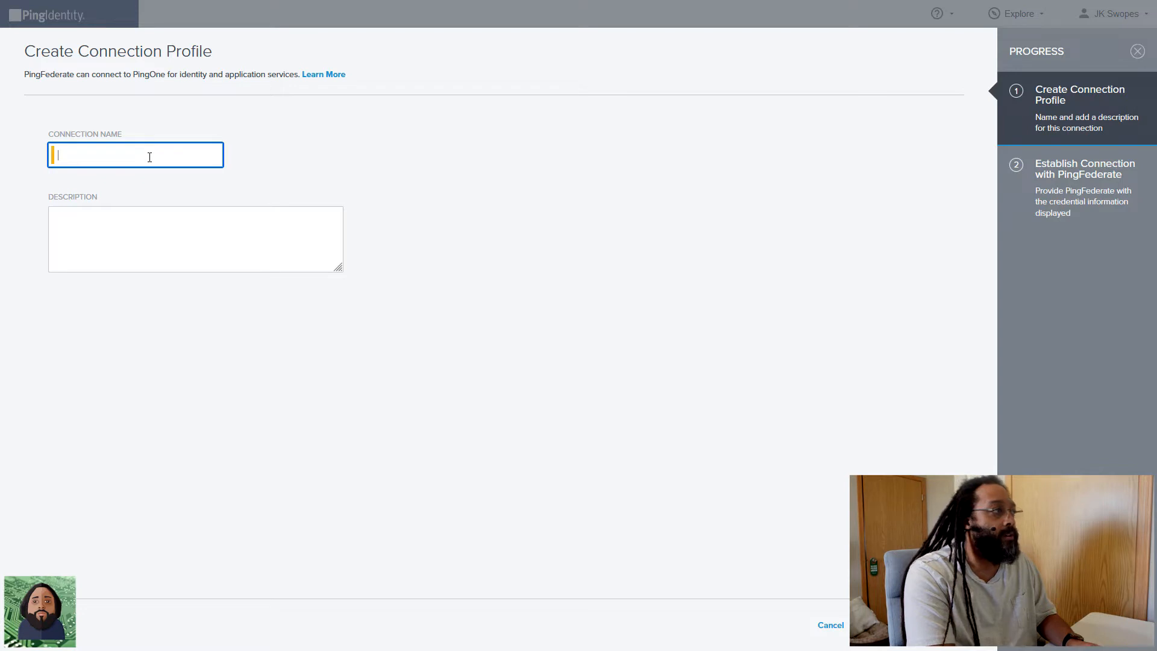
type("JKS")
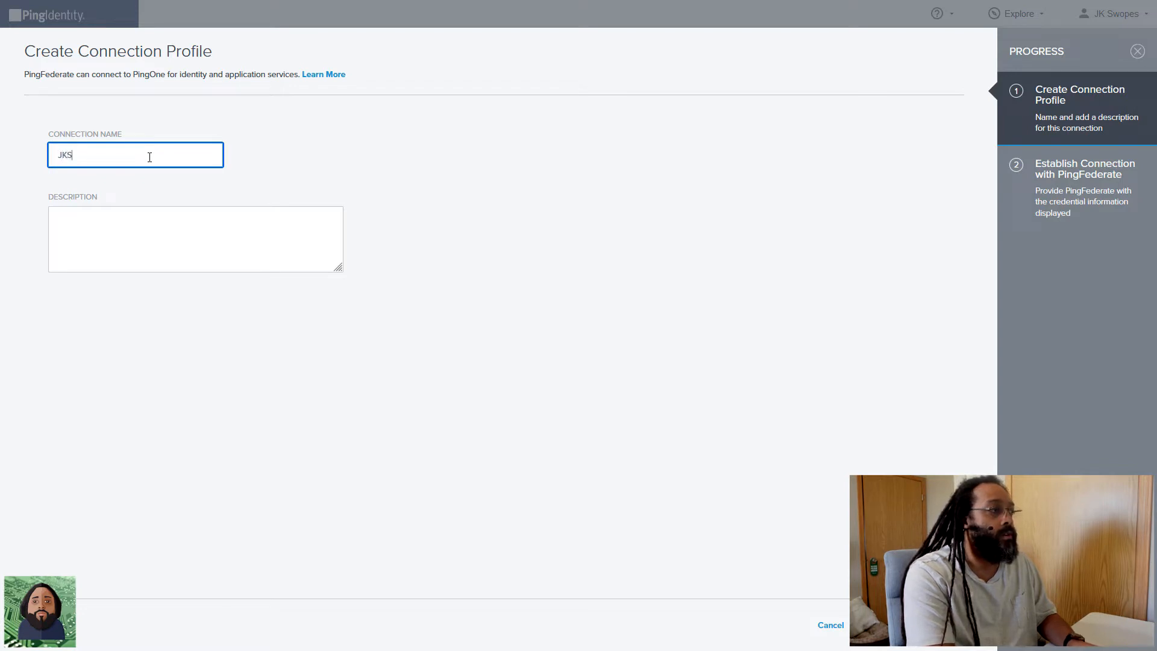
type("PingDEV")
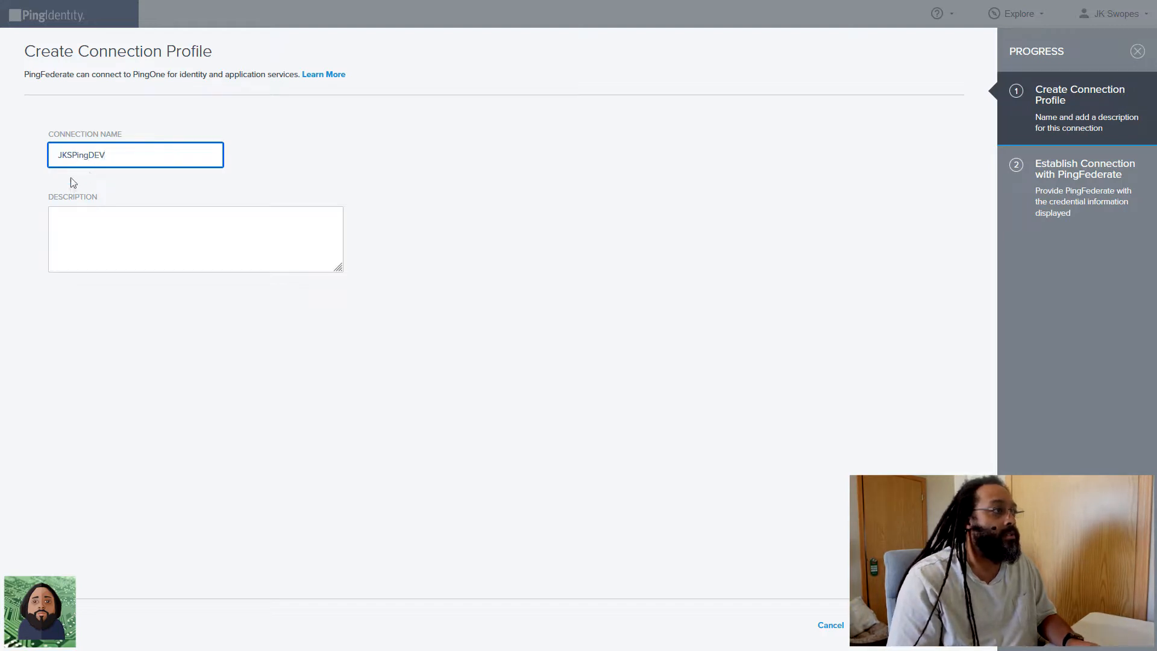
type("Tech")
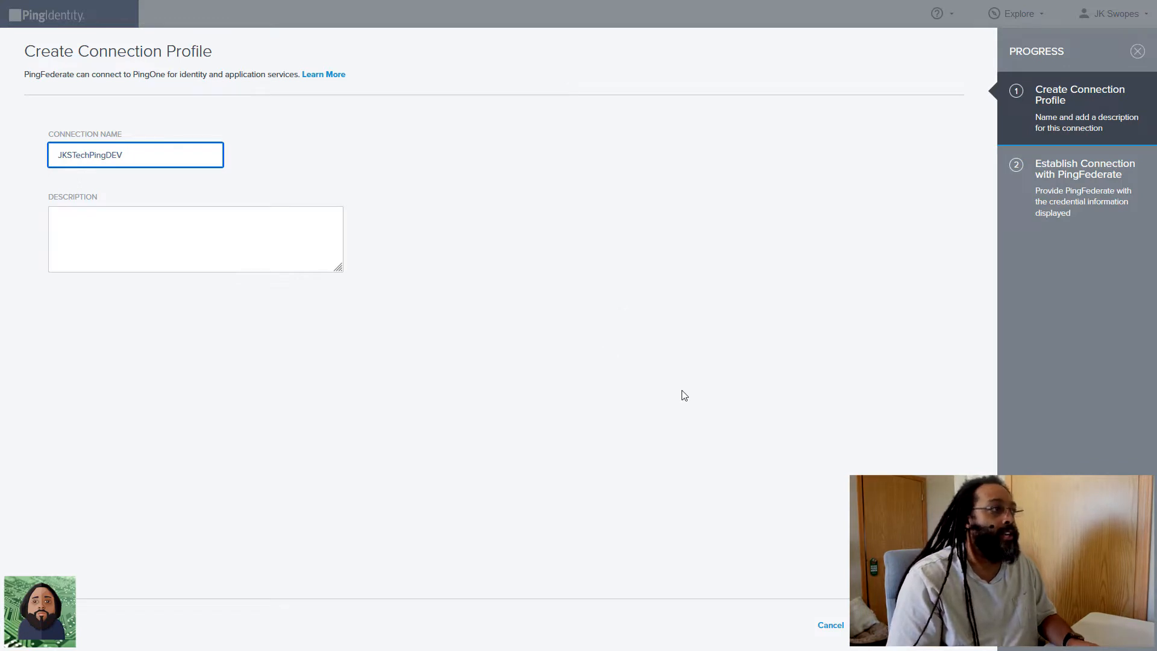
left_click(914, 625)
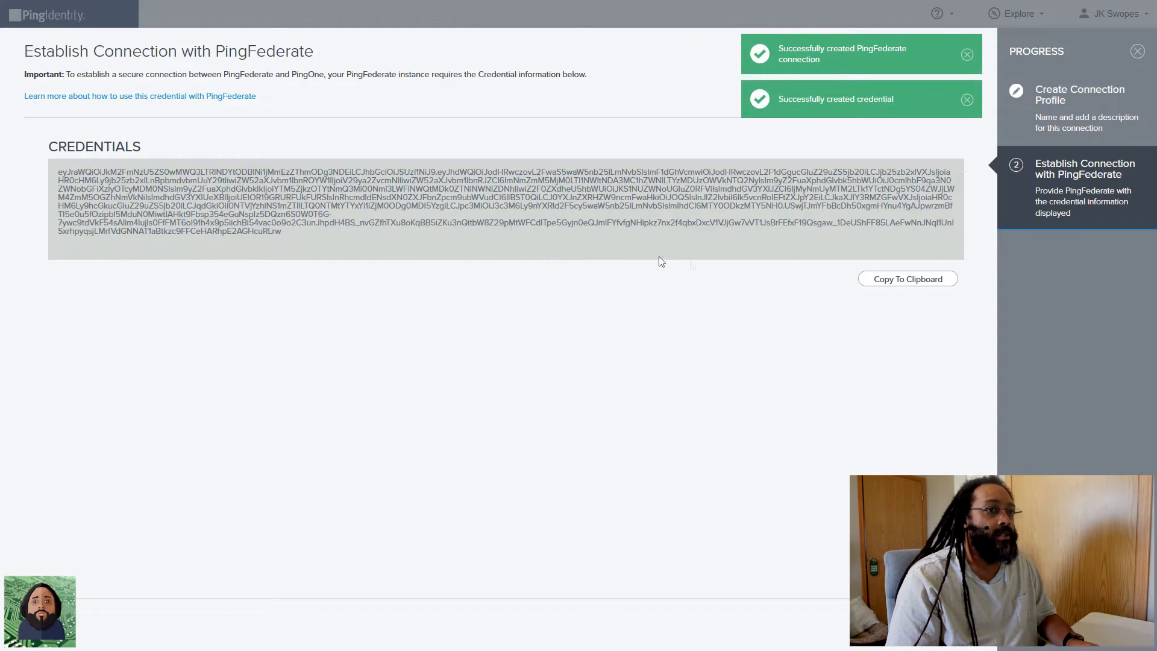
- Copy the JKSTechPingDEV credential and maximize the remote PingFederate desktop session
left_click(901, 283)
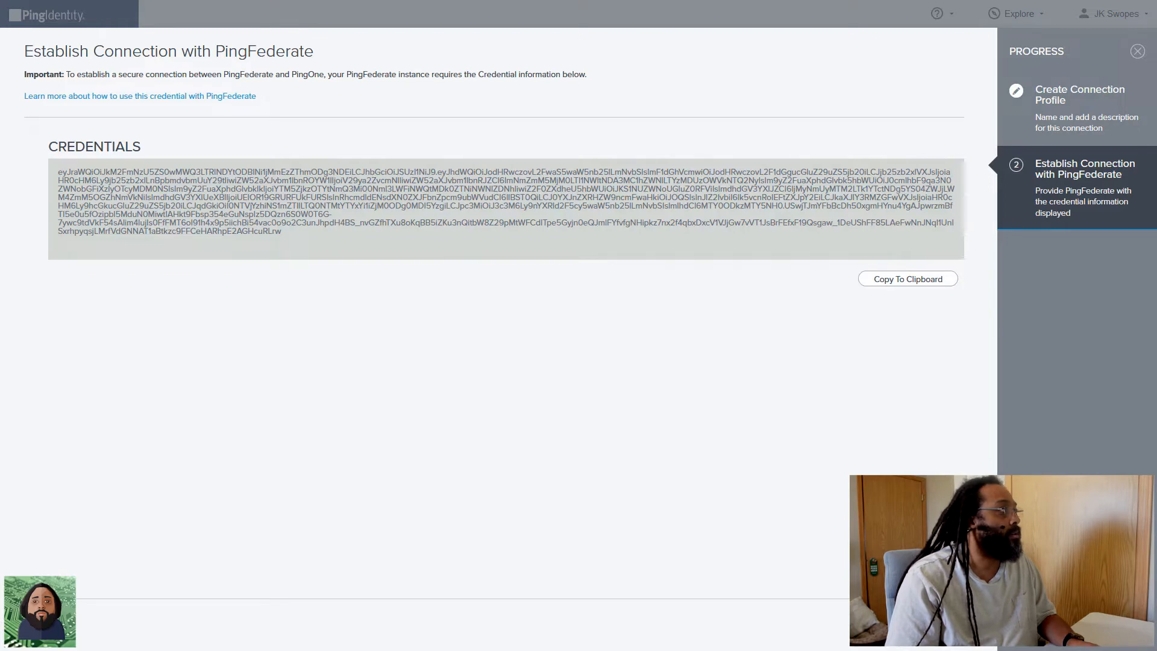
left_click_drag(1, 208, 492, 159)
double_click(491, 159)
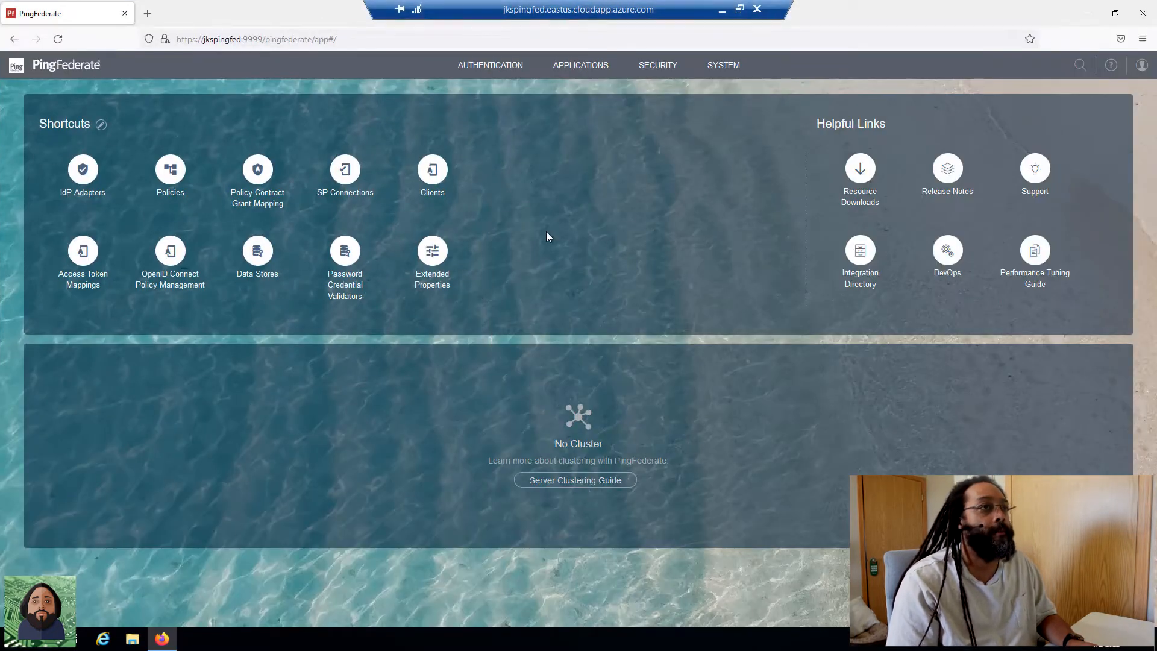
- Start a new PingOne connection under External Systems and paste the copied credential
left_click(731, 70)
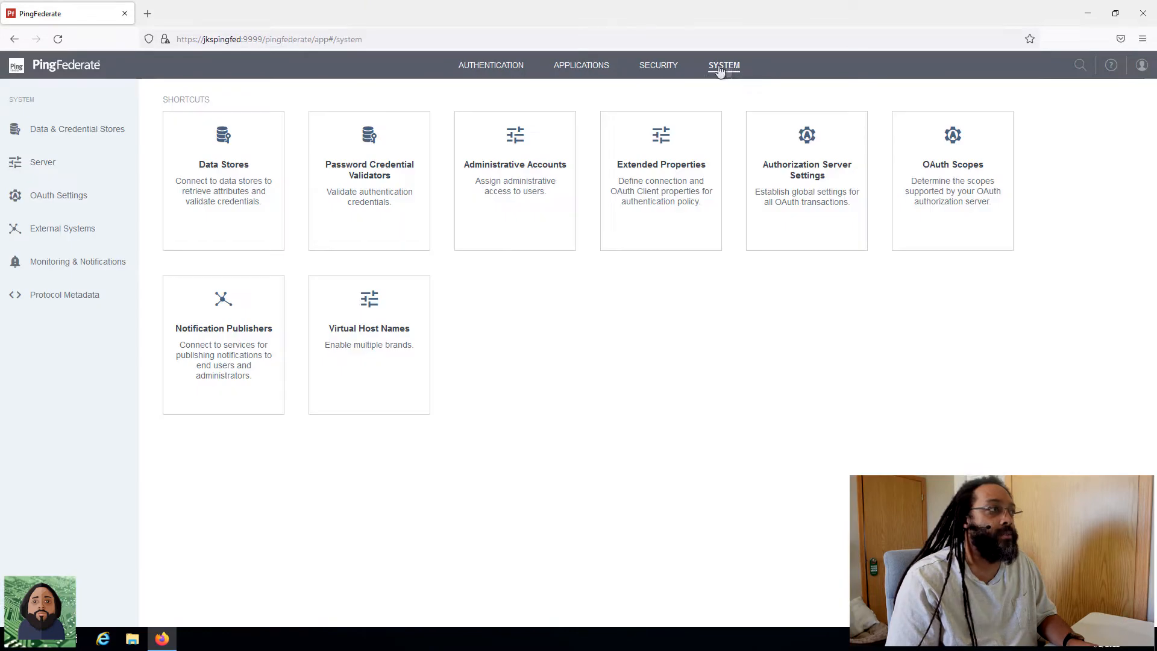
left_click(87, 235)
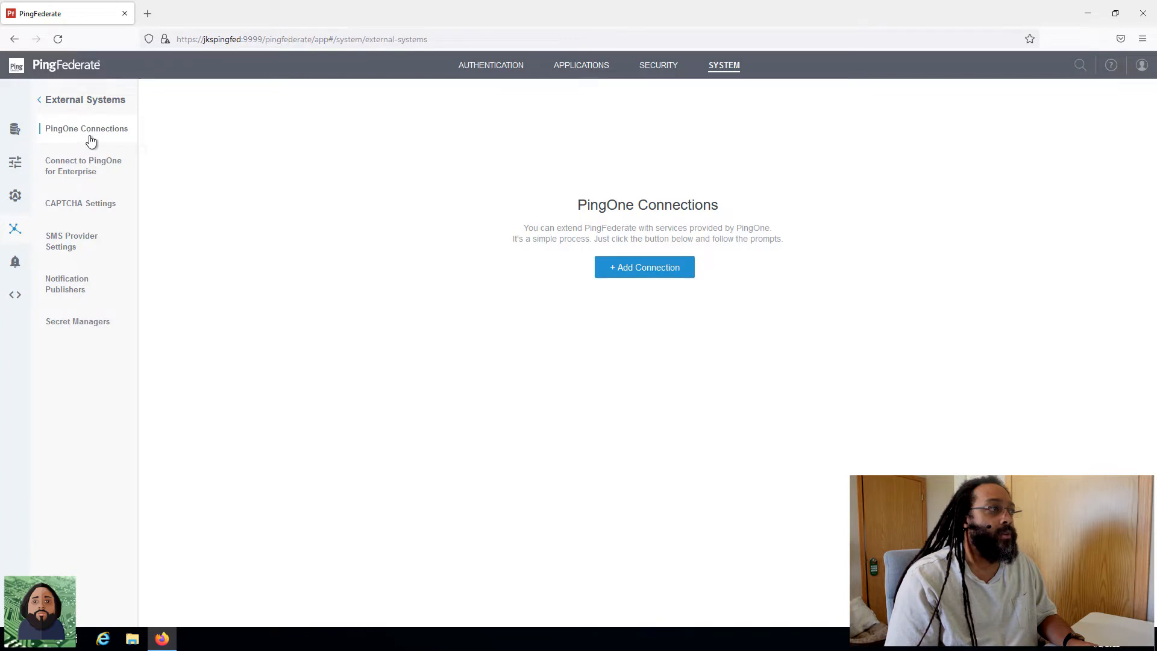
left_click(646, 270)
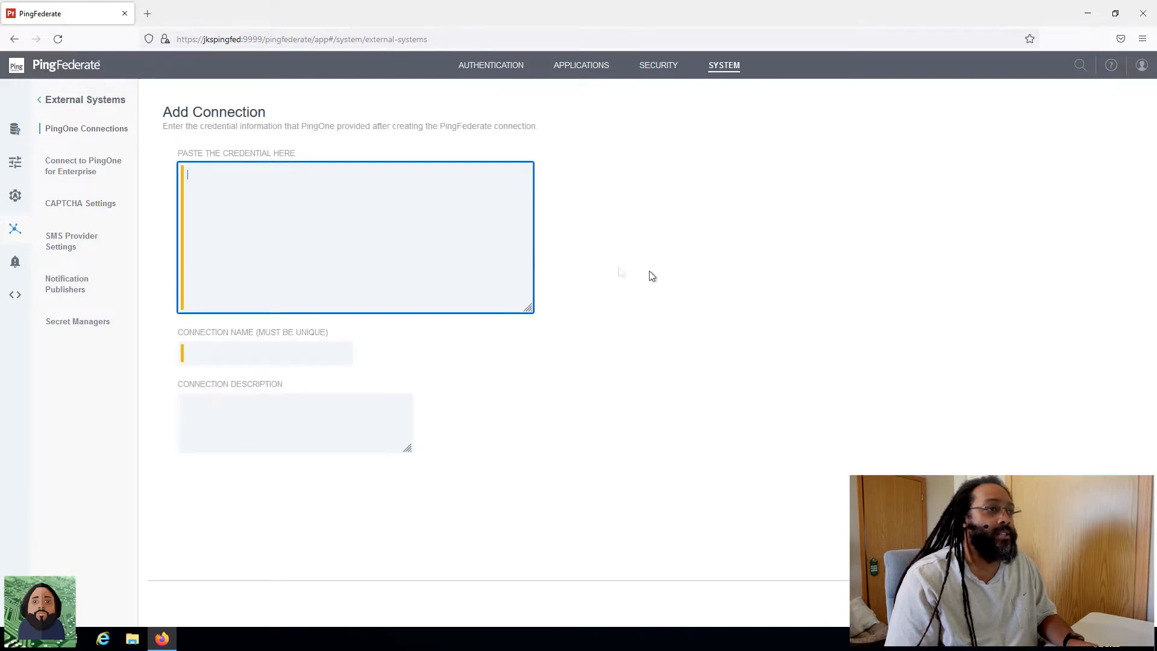
right_click(204, 178)
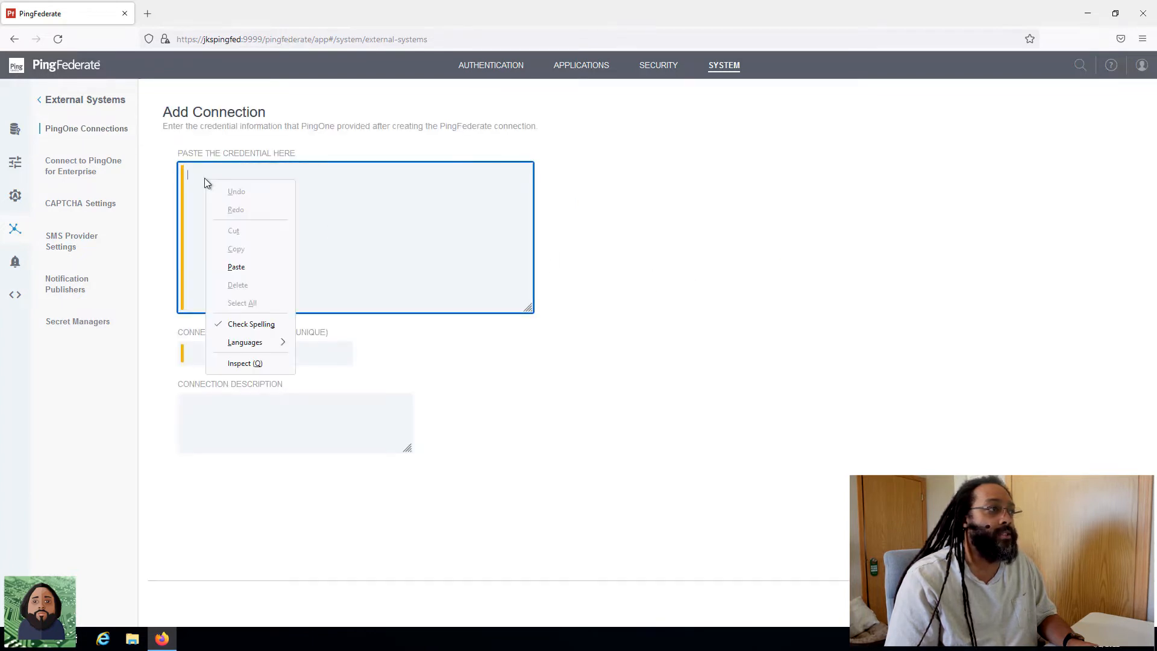
left_click(238, 266)
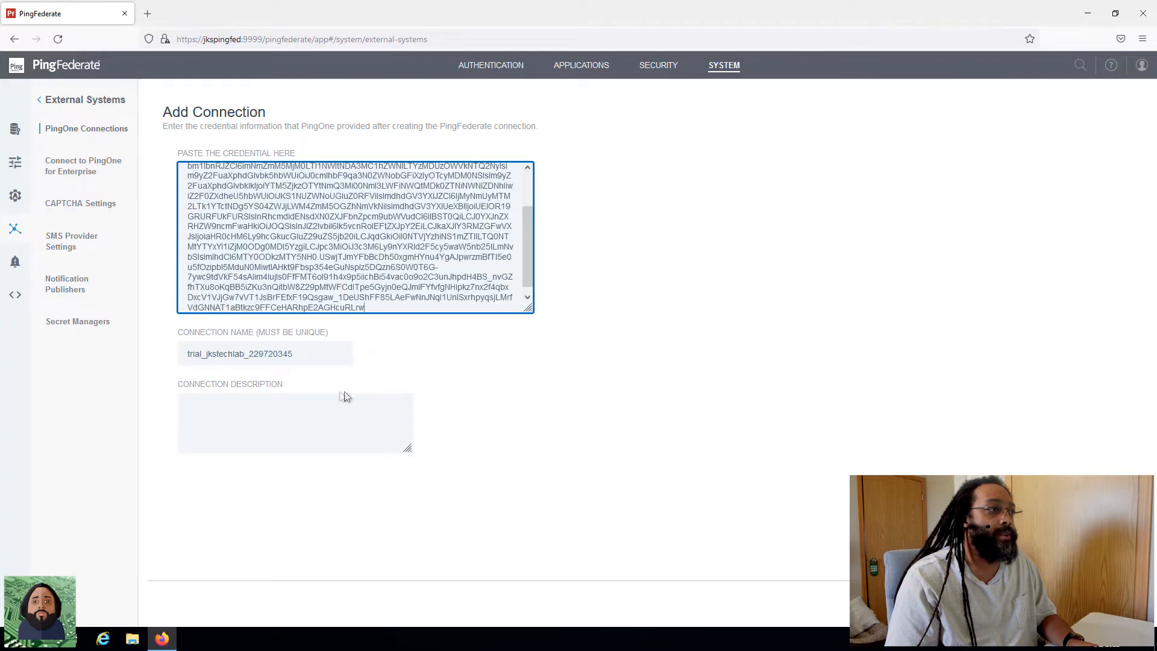
- Rename the connection to JKSTechPingOneWorkforceDEV and save it
double_click(305, 353)
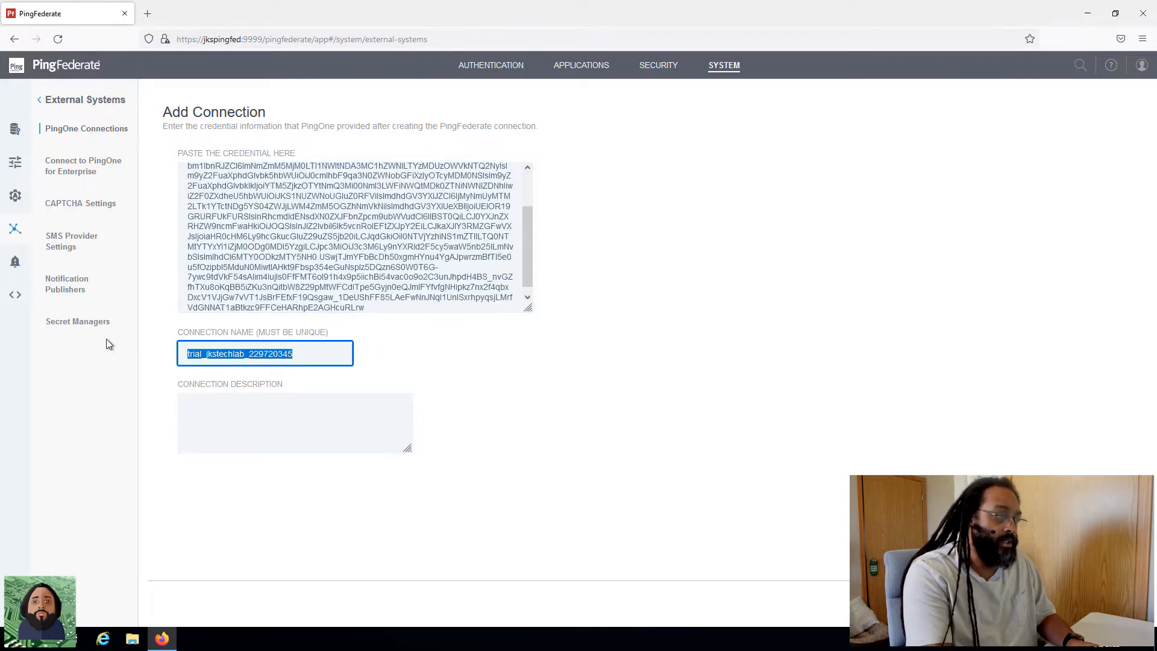
key("BackSpace")
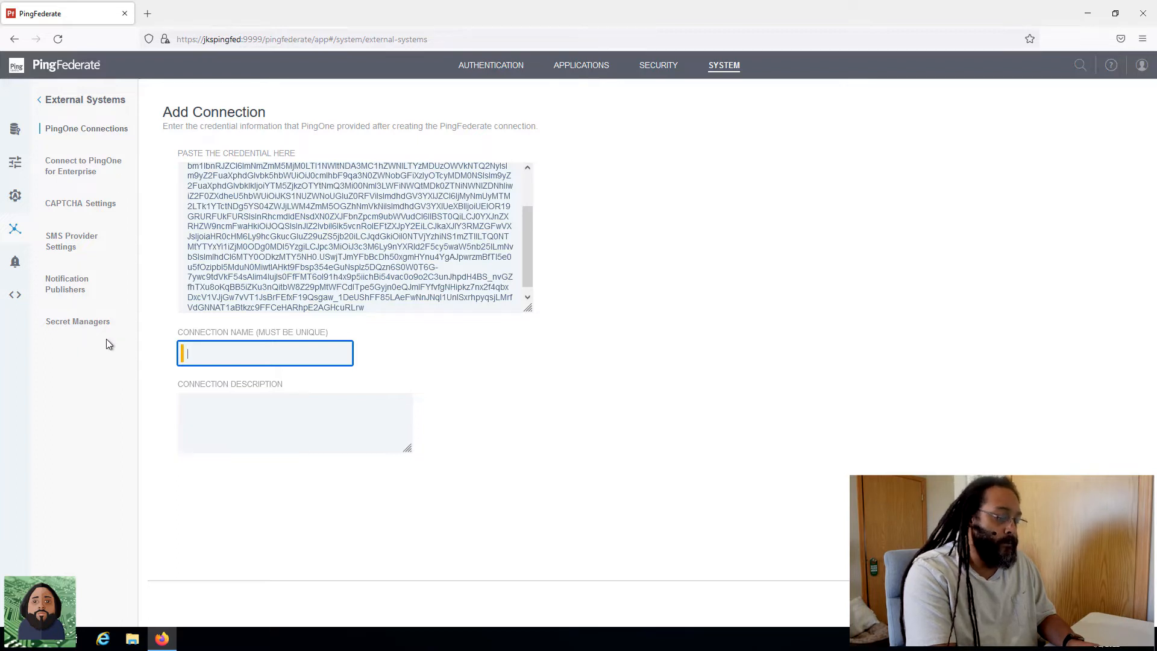
type("JKSTe")
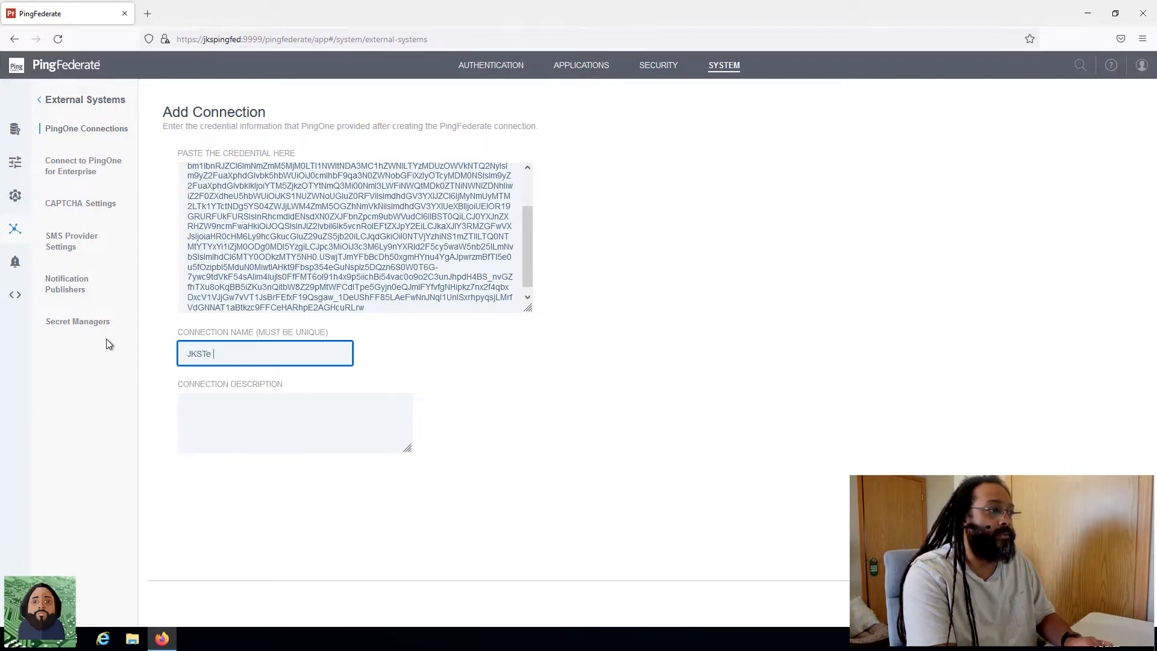
key("BackSpace")
type("ch")
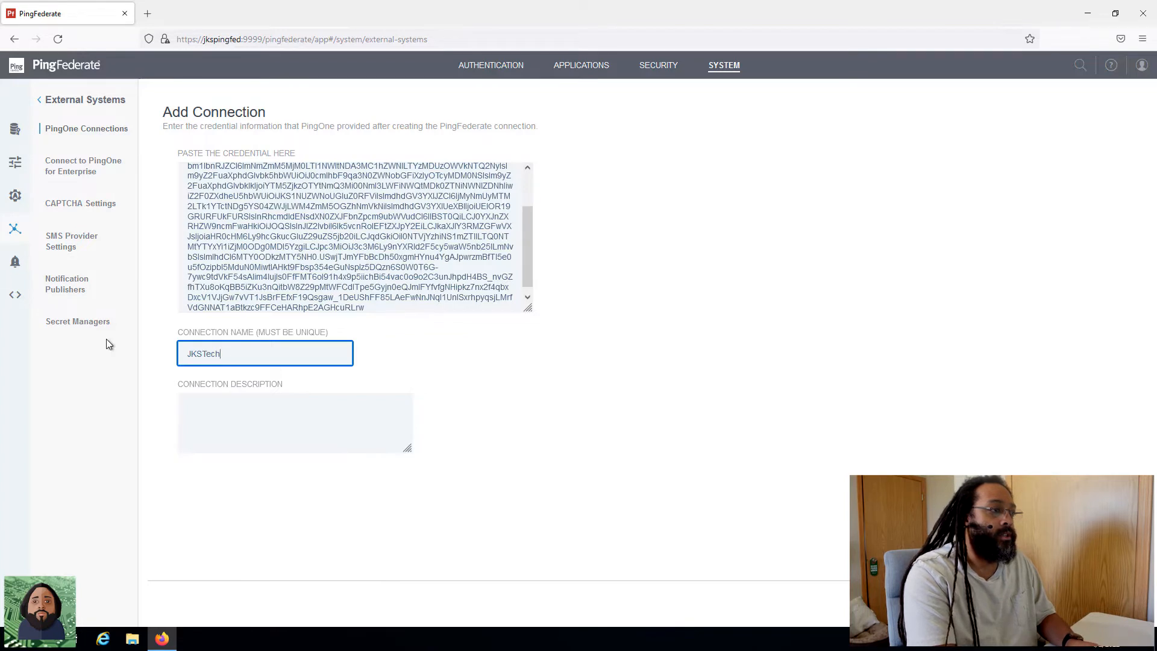
type("PingOneWorkforceDEV")
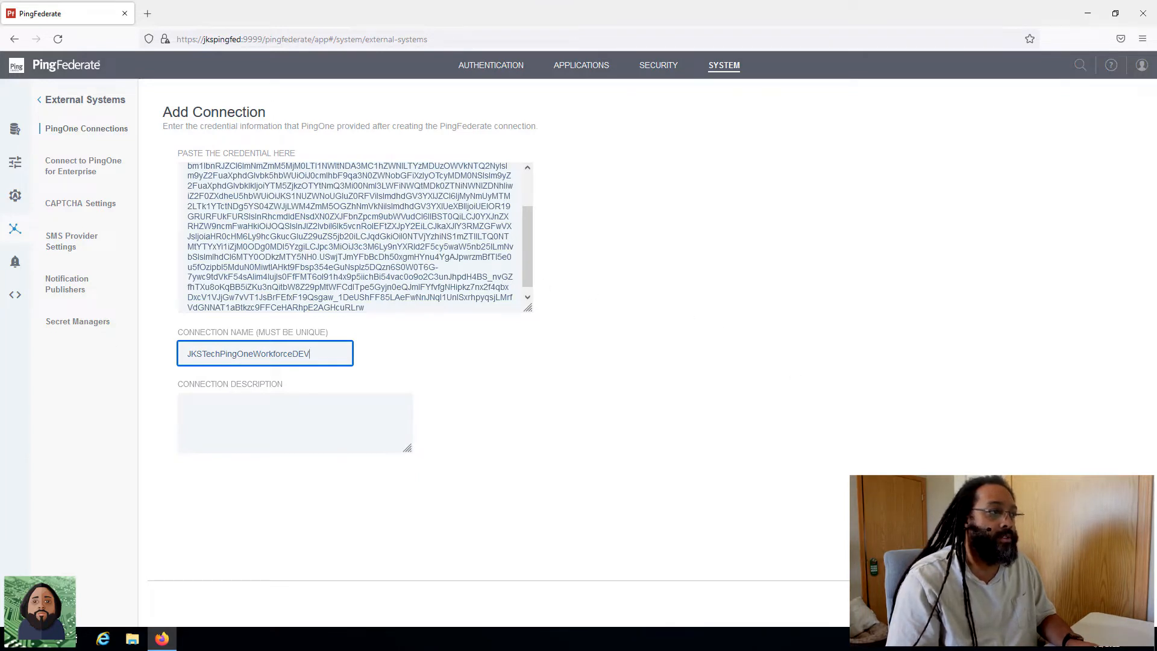
left_click(1112, 604)
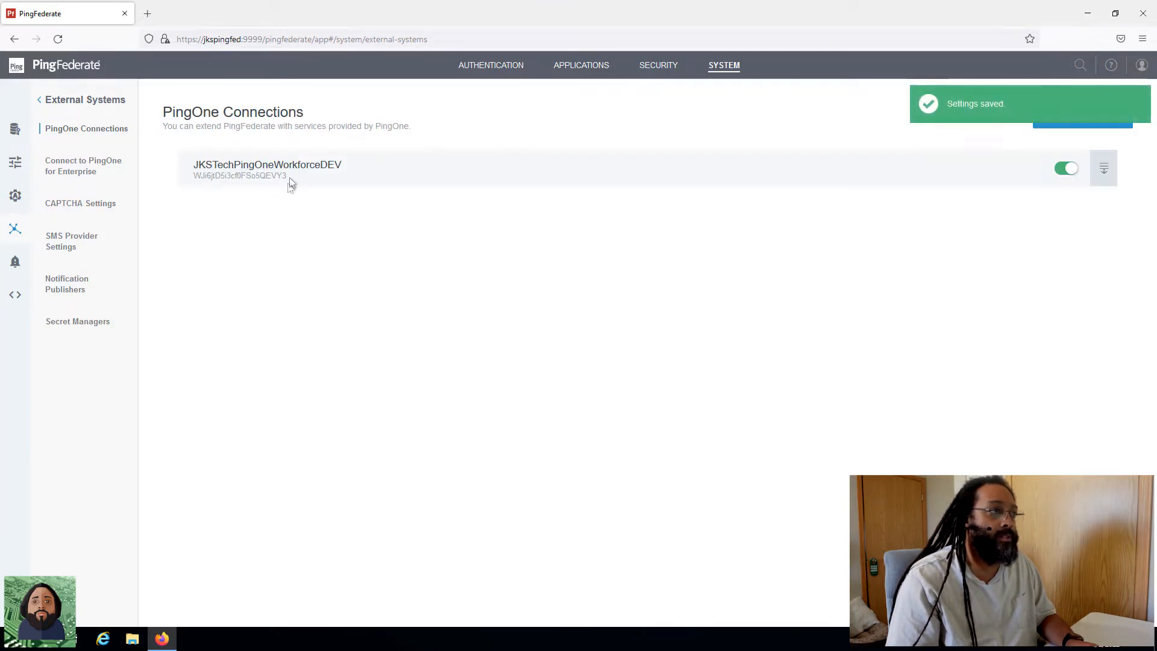
- Confirm JKSTechPingOneWorkforceDEV shows Connected, then leave the remote session for PingOne
left_click(1104, 169)
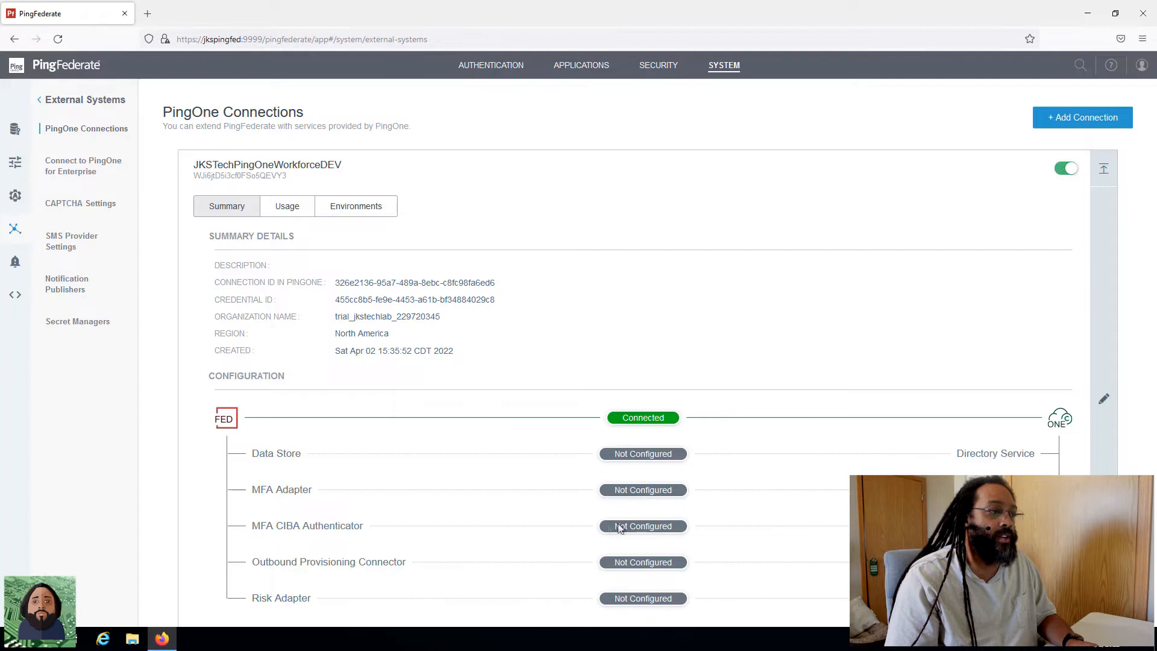
left_click(1104, 169)
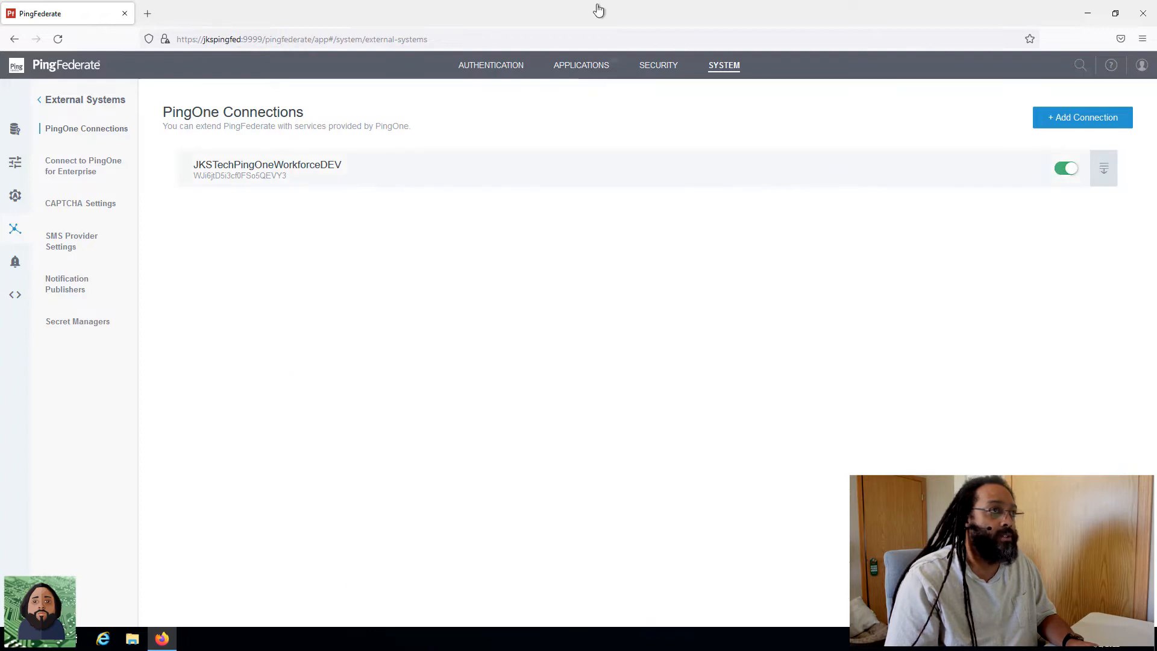
left_click_drag(590, 10, 0, 241)
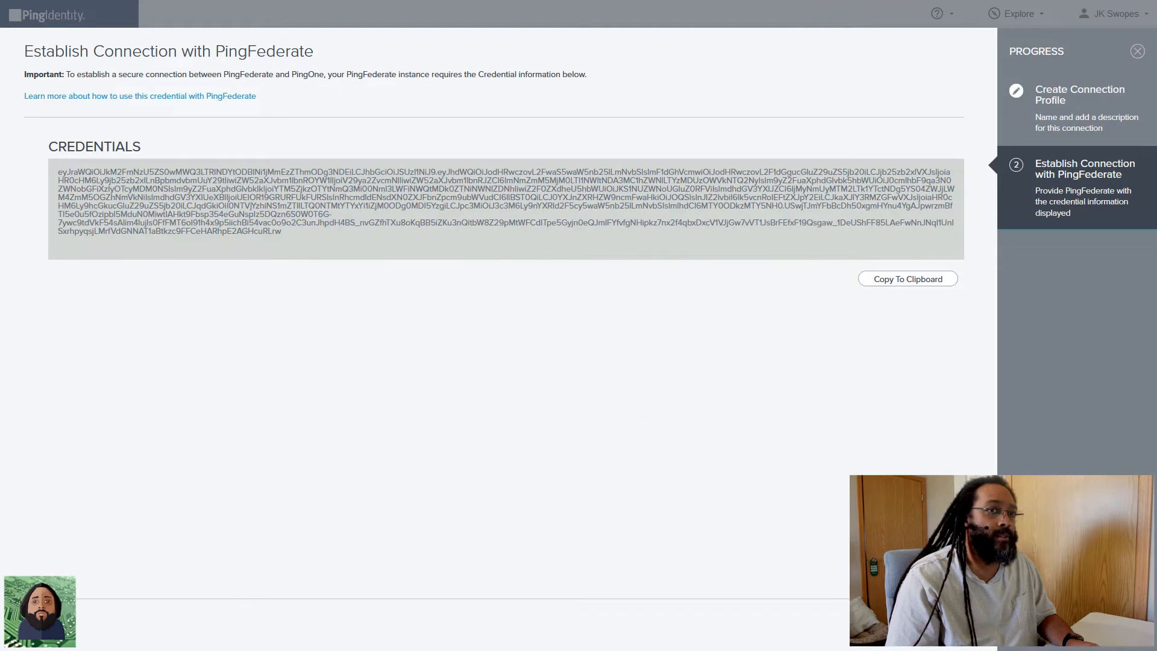
- Close the Establish Connection wizard and return to the full-screen PingFederate session
left_click(932, 624)
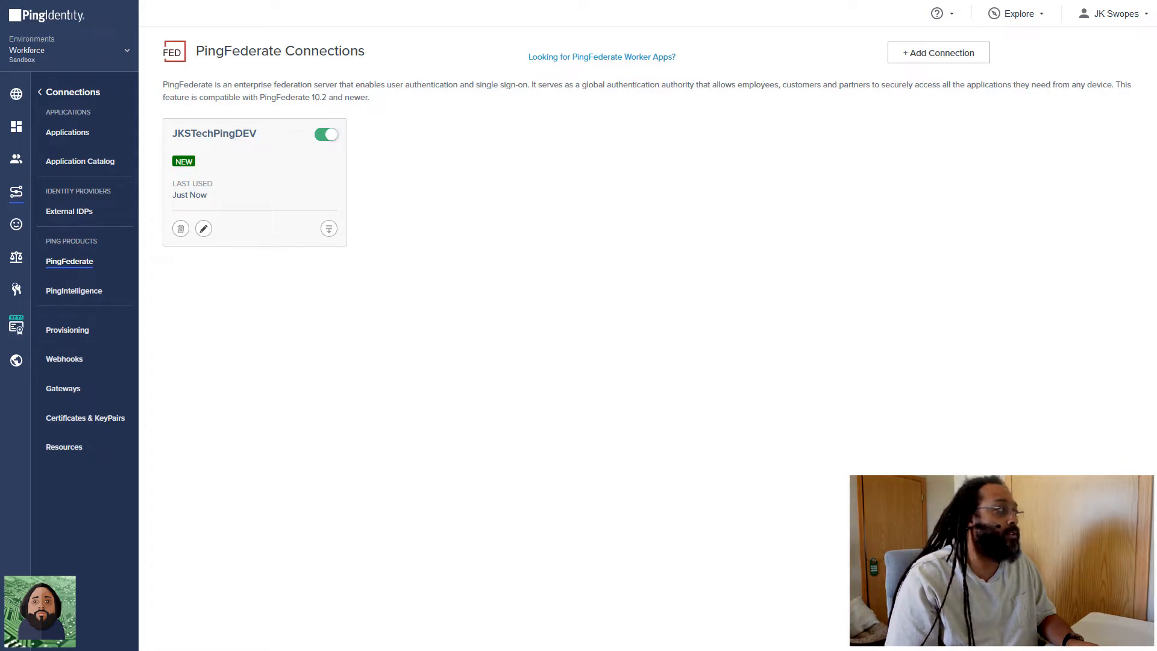
key("alt+Tab")
double_click(644, 147)
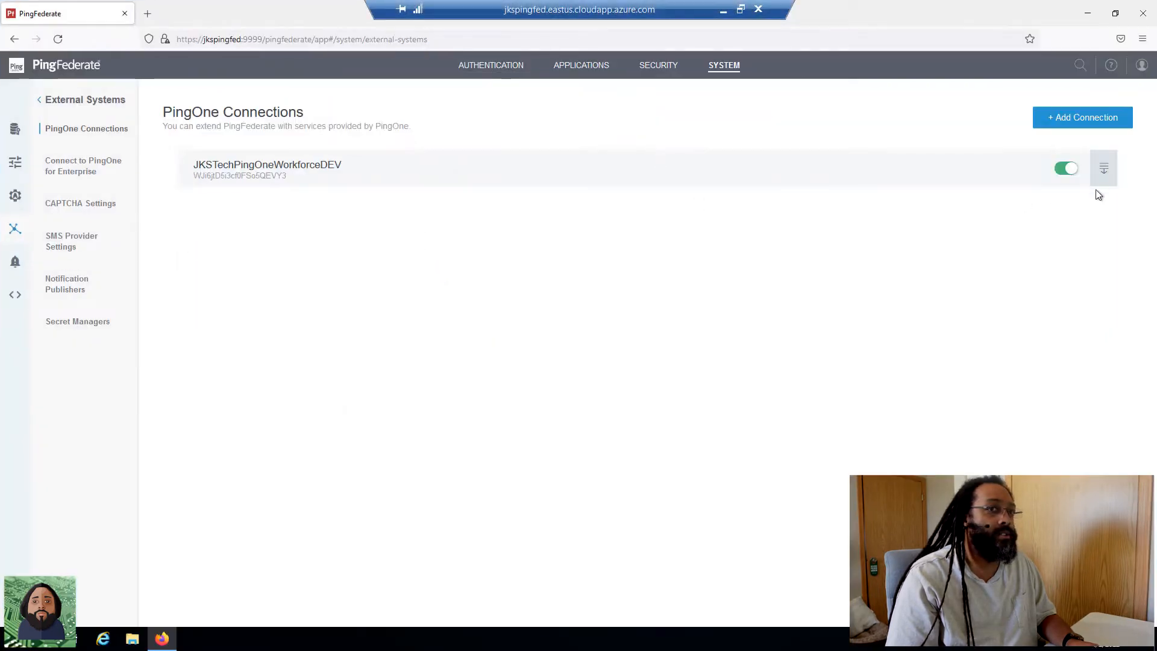
- Review the JKSTechPingOneWorkforceDEV connection details, then restore the remote desktop to a window
left_click(1108, 179)
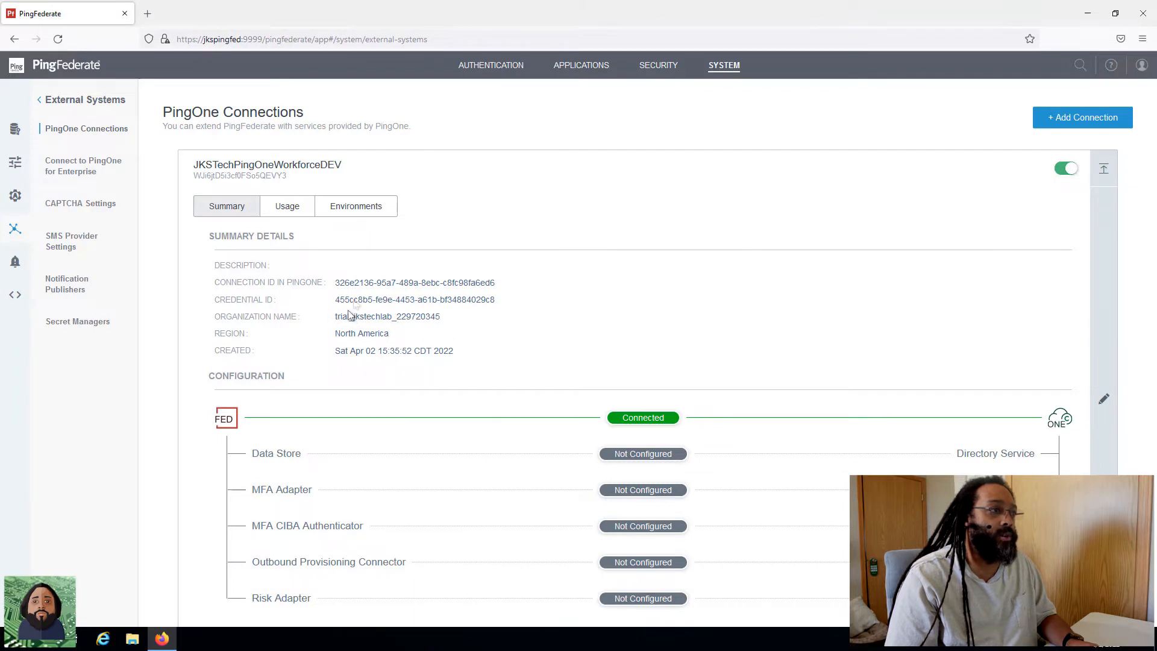
left_click(1105, 175)
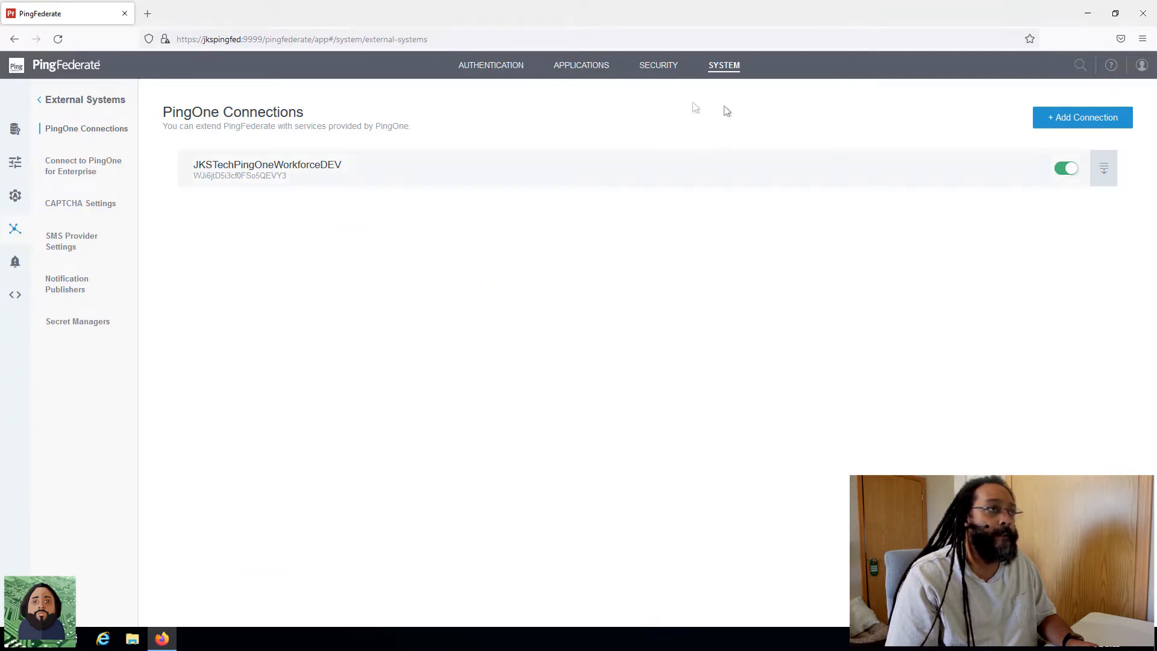
double_click(580, 10)
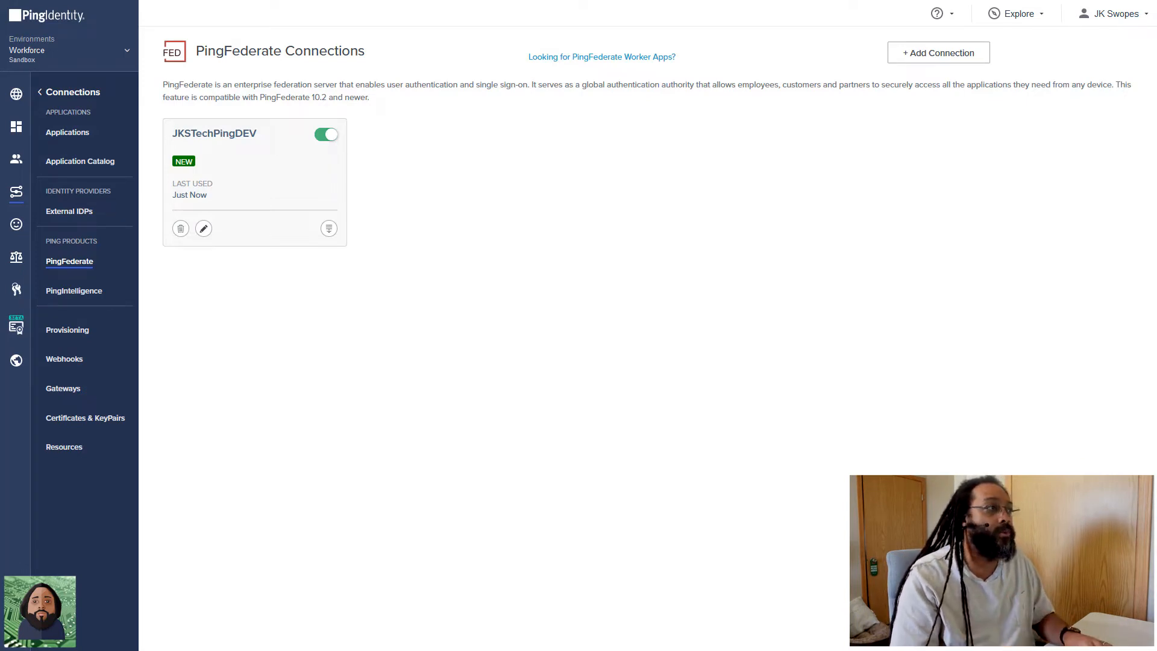
- Search Identities > Users for 'joe' and open that test user's profile for editing
left_click(17, 167)
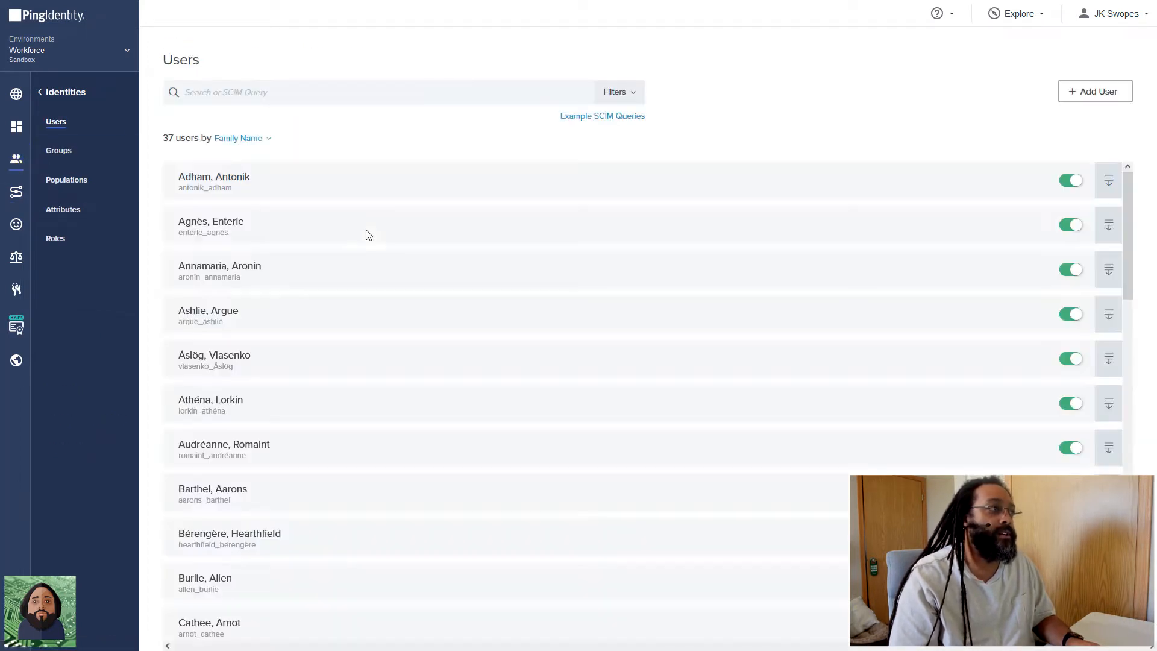
left_click(297, 91)
type("joe")
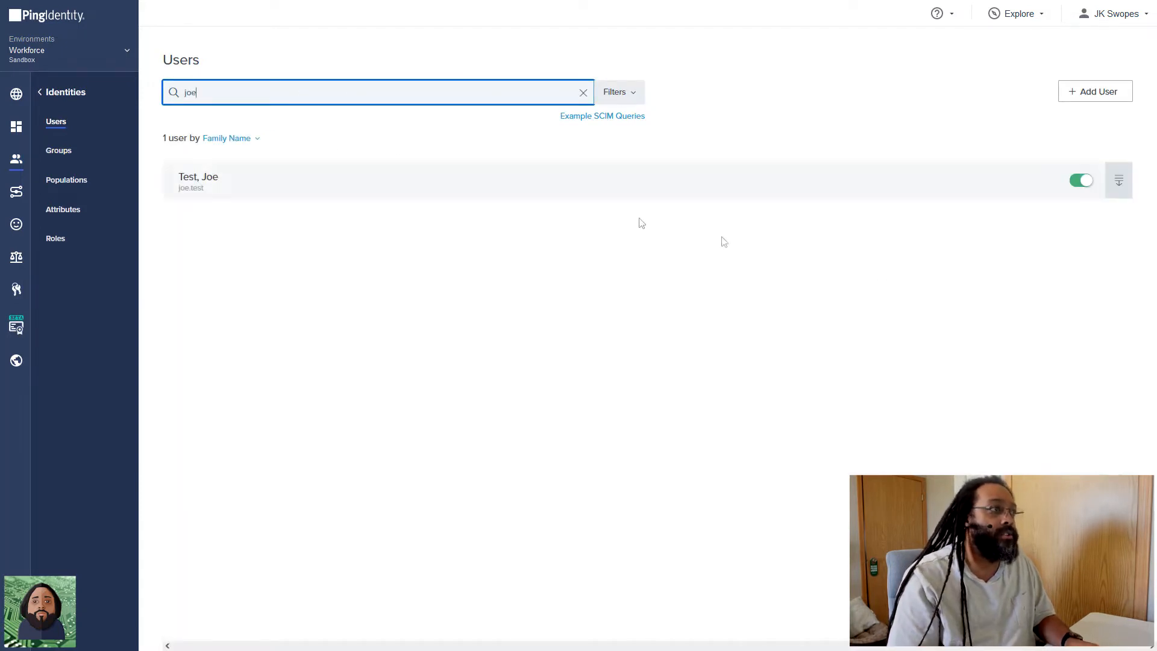
left_click(1119, 181)
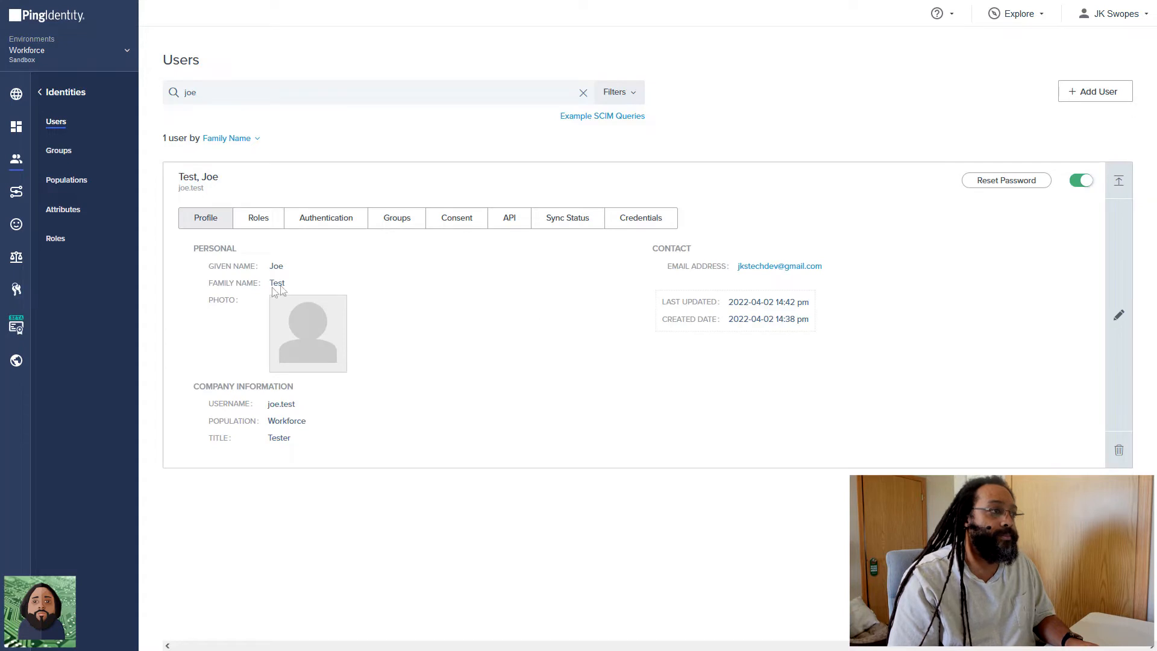
left_click(1120, 318)
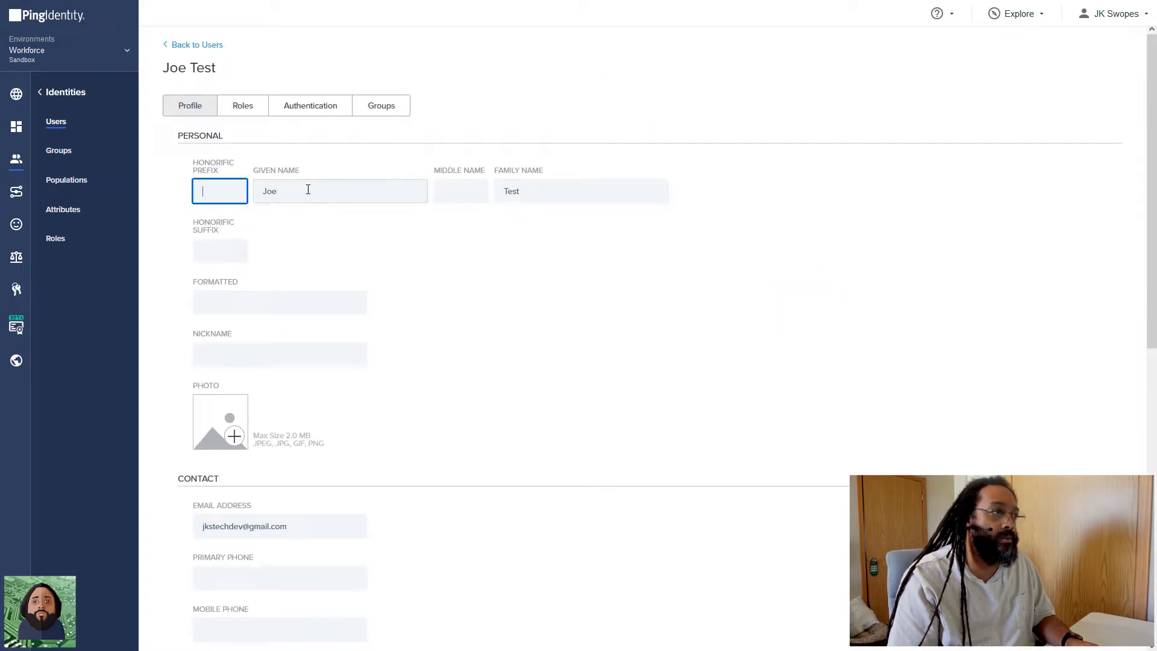
- Look through the user's profile fields, then maximize the PingFederate remote session
scroll(478, 374, "down", 4)
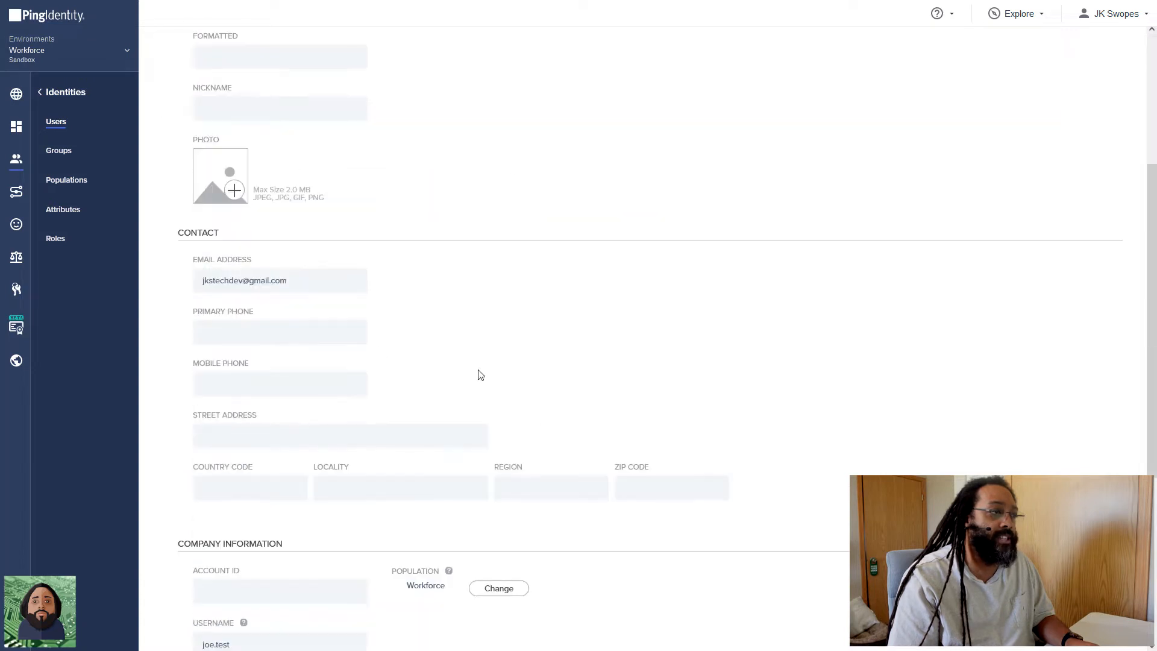
scroll(361, 316, "down", 3)
scroll(377, 428, "down", 2)
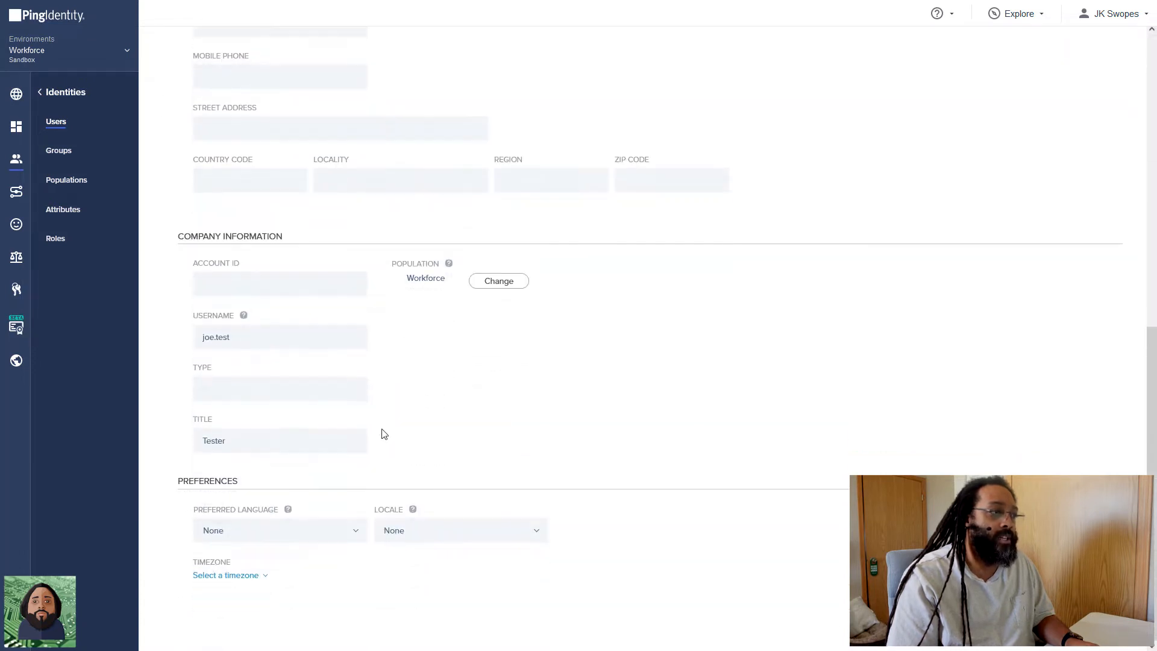
scroll(427, 432, "up", 4)
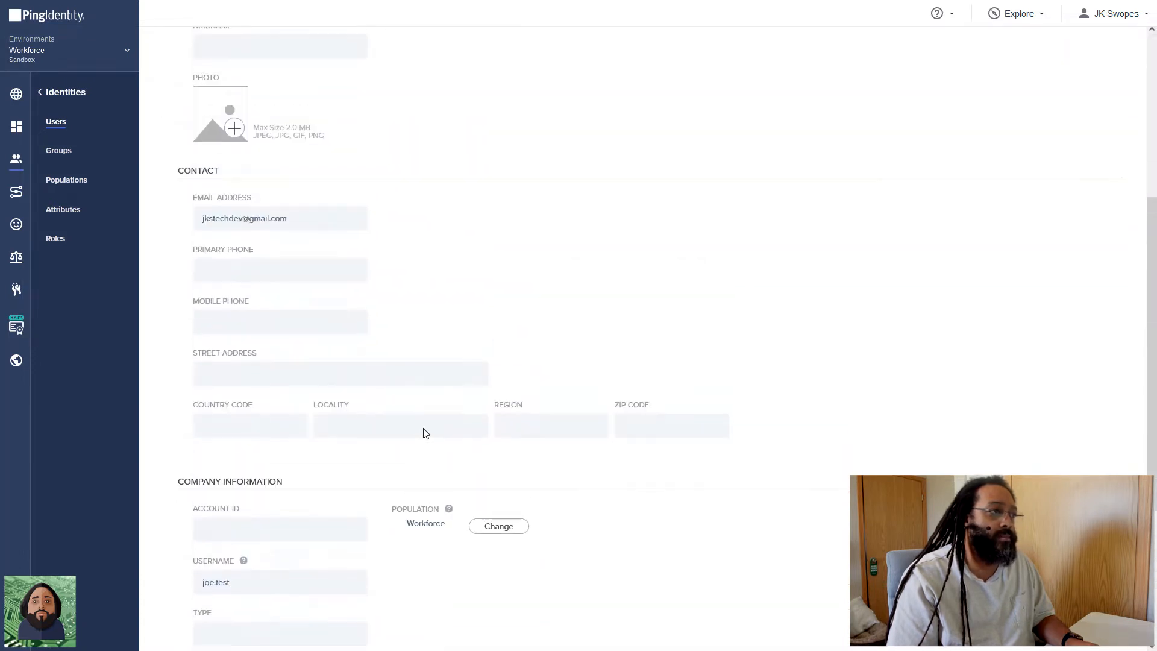
scroll(424, 429, "down", 4)
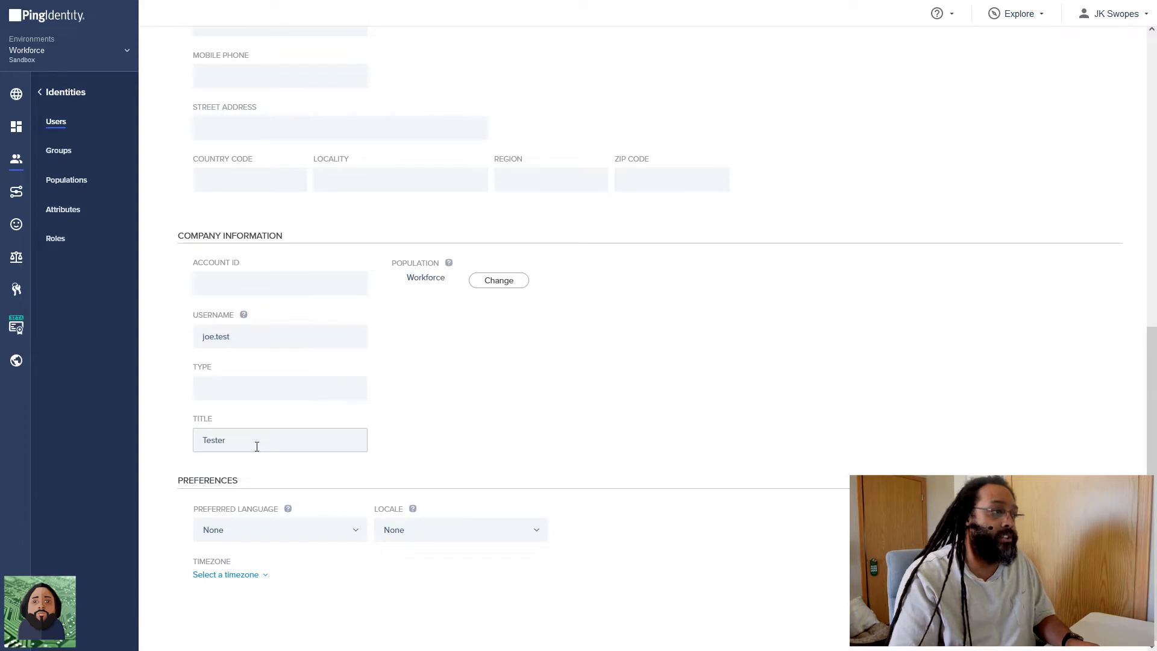
scroll(385, 455, "up", 5)
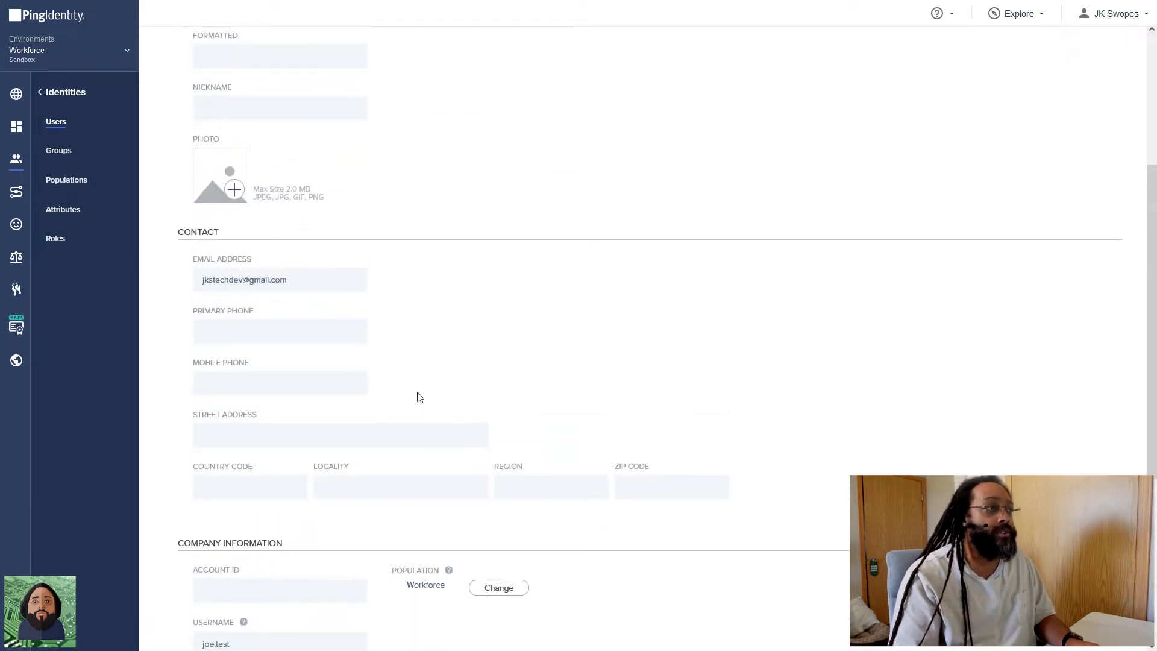
scroll(420, 397, "up", 4)
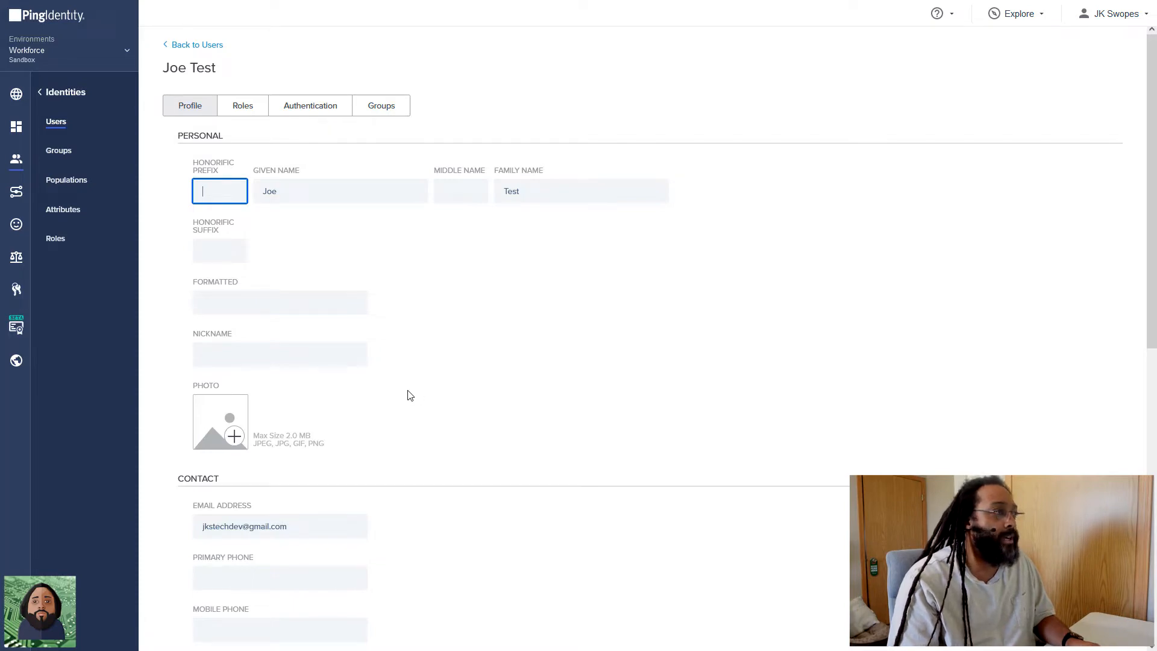
left_click_drag(0, 101, 699, 103)
double_click(700, 103)
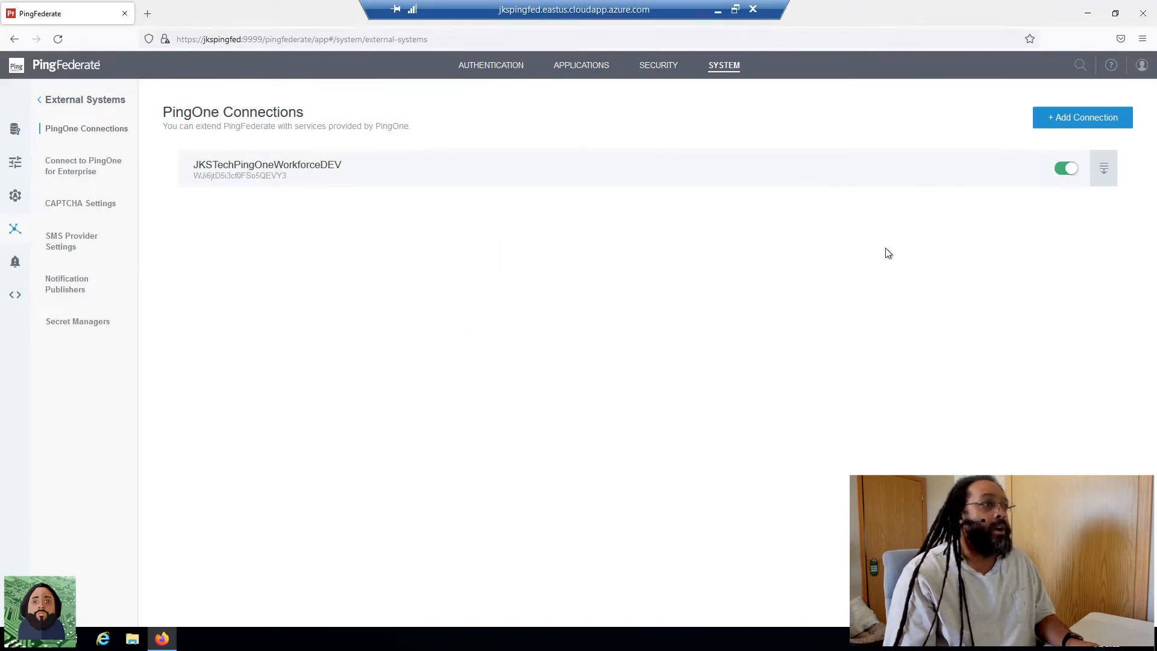
- Recheck the JKSTechPingOneWorkforceDEV connection details, then go to System's Data Stores shortcut
left_click(1105, 181)
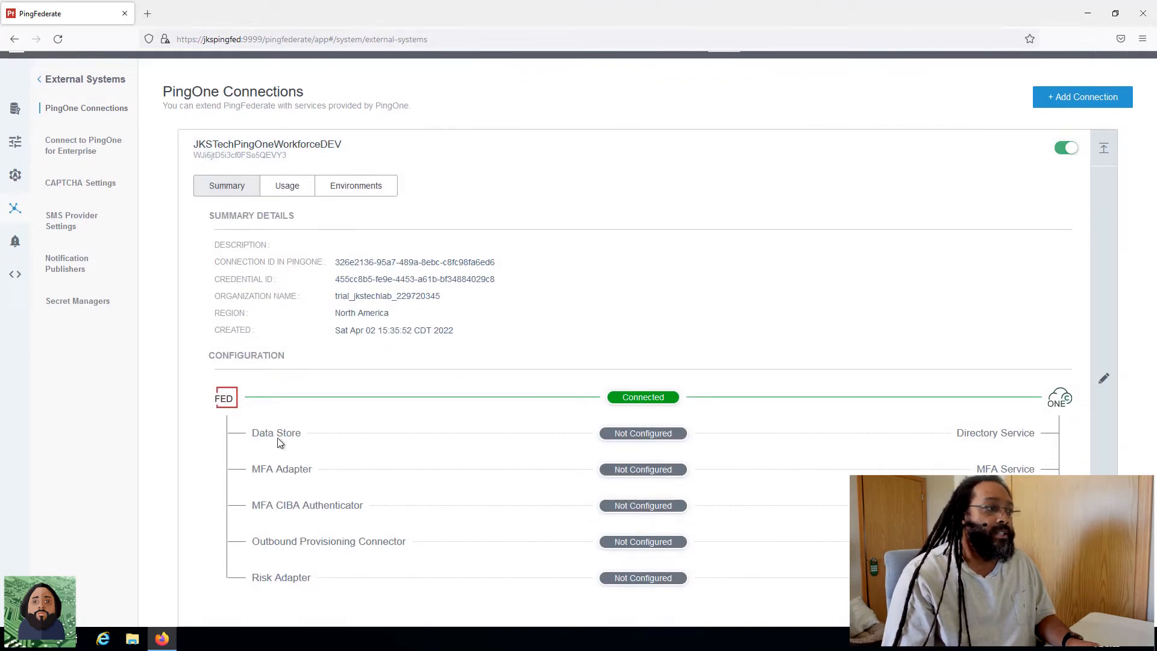
left_click(1105, 151)
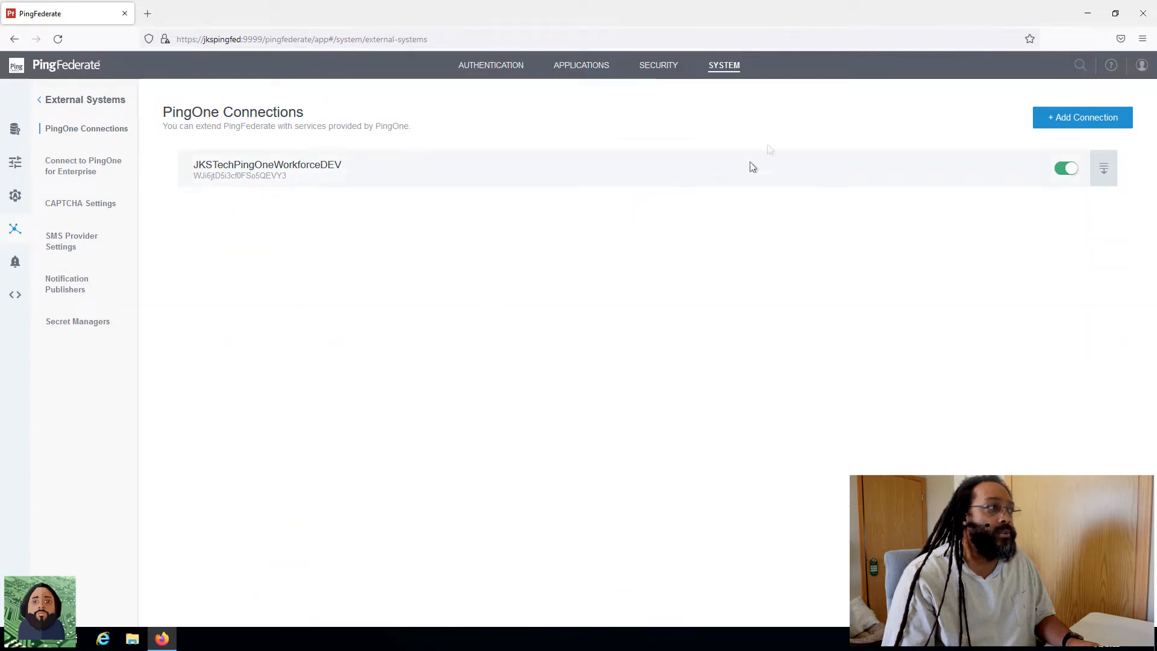
left_click(728, 68)
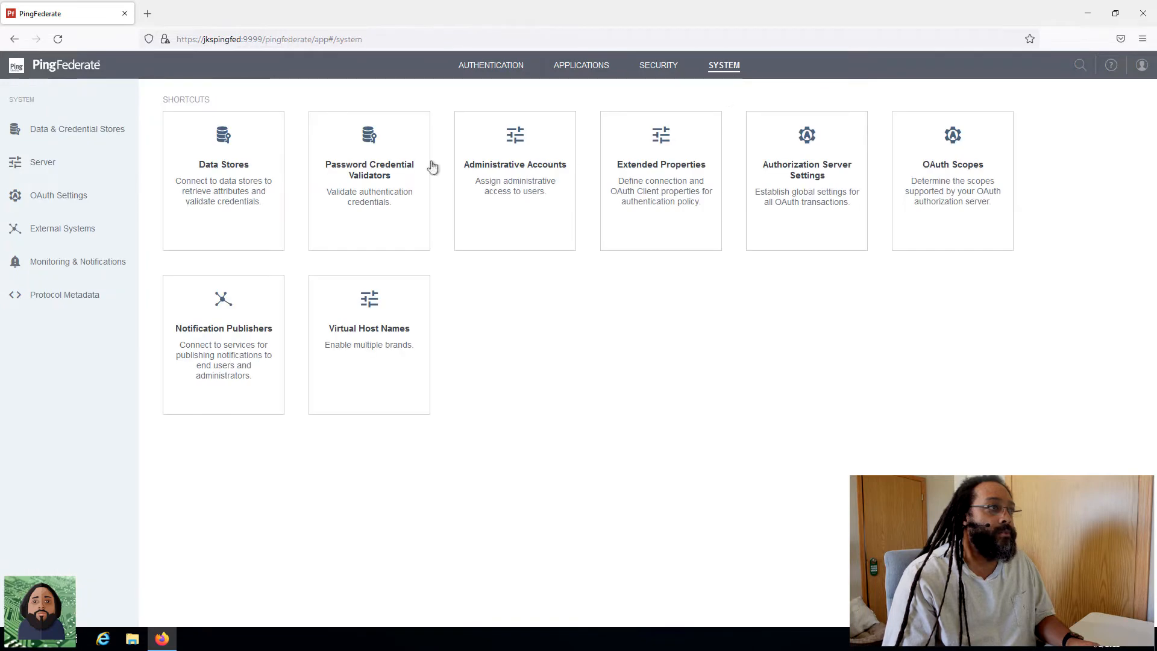
left_click(258, 182)
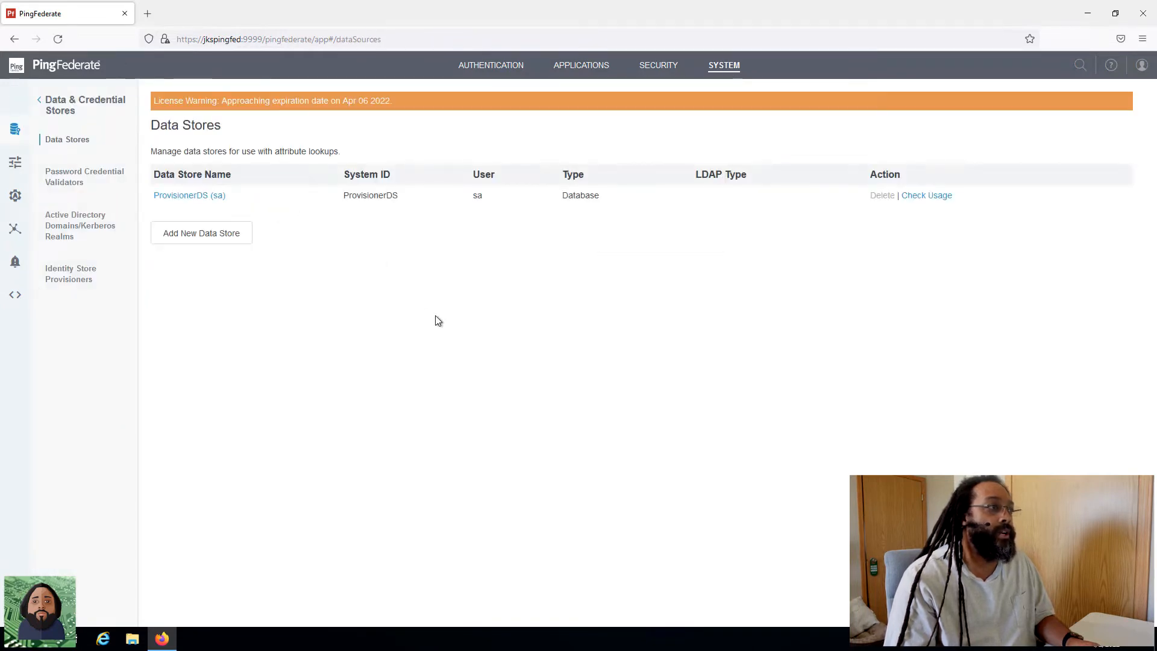
- Add a data store named PingOneWorkforceDEV of type PingOne Data Store 2.4.1
left_click(205, 236)
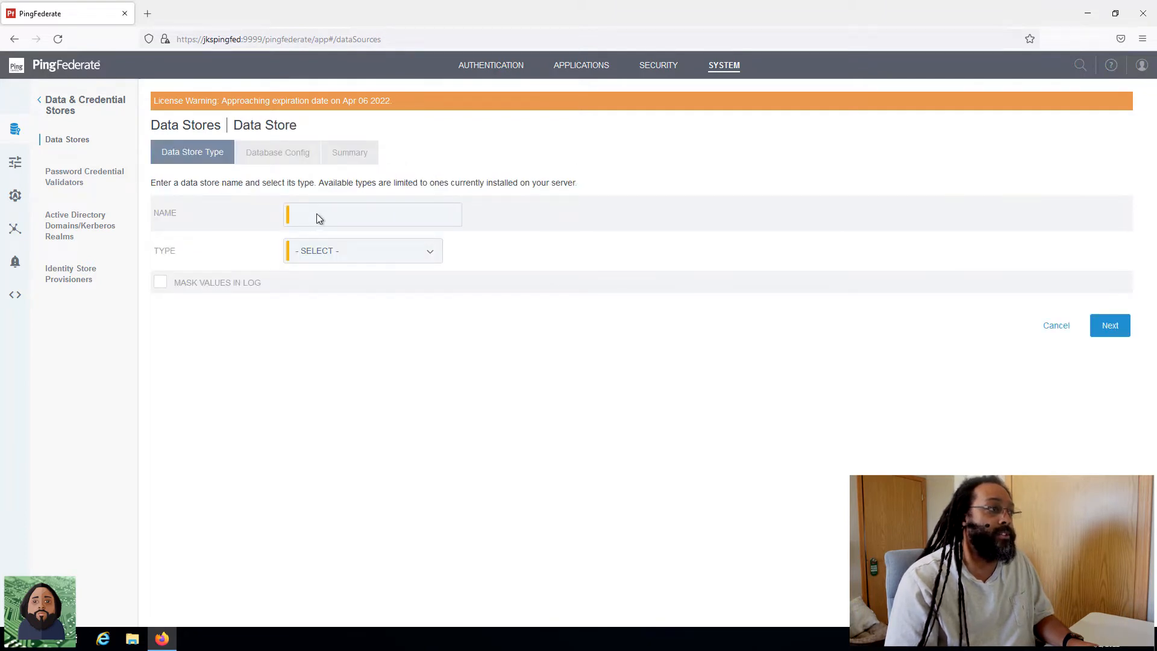
left_click(316, 206)
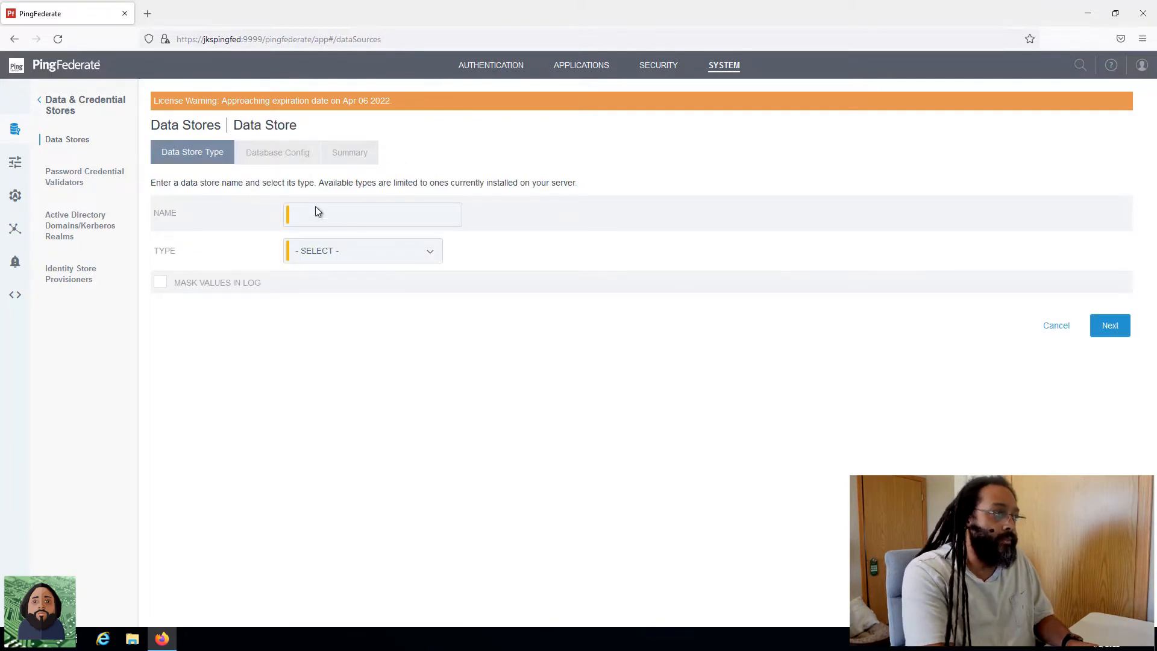
type("Pi")
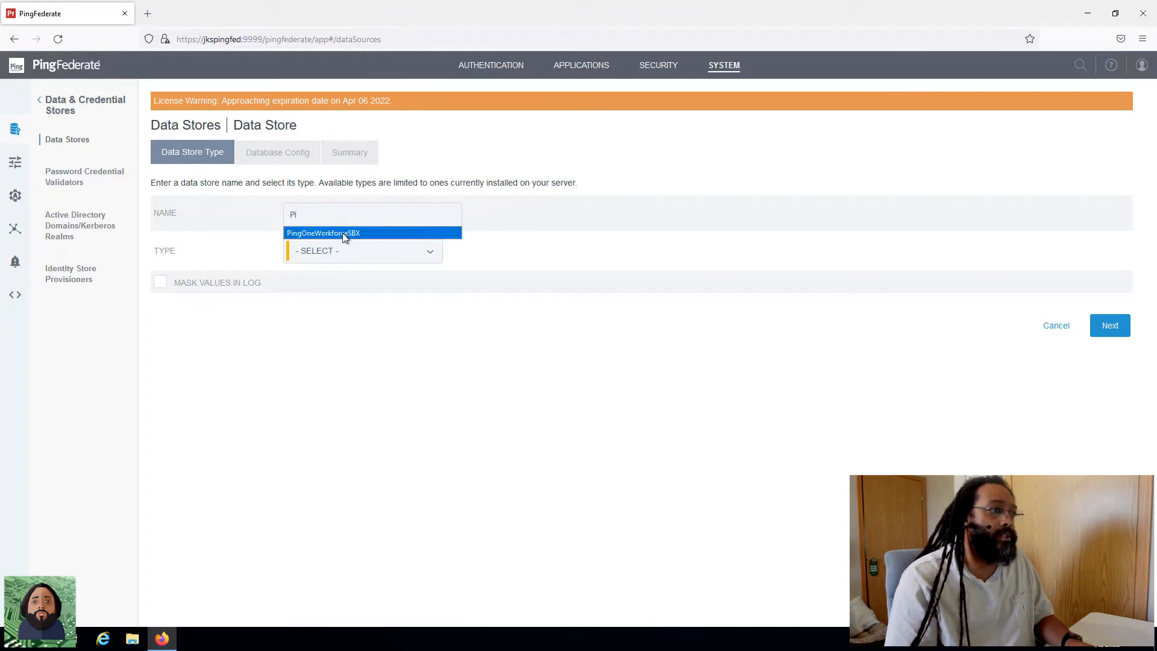
left_click(344, 233)
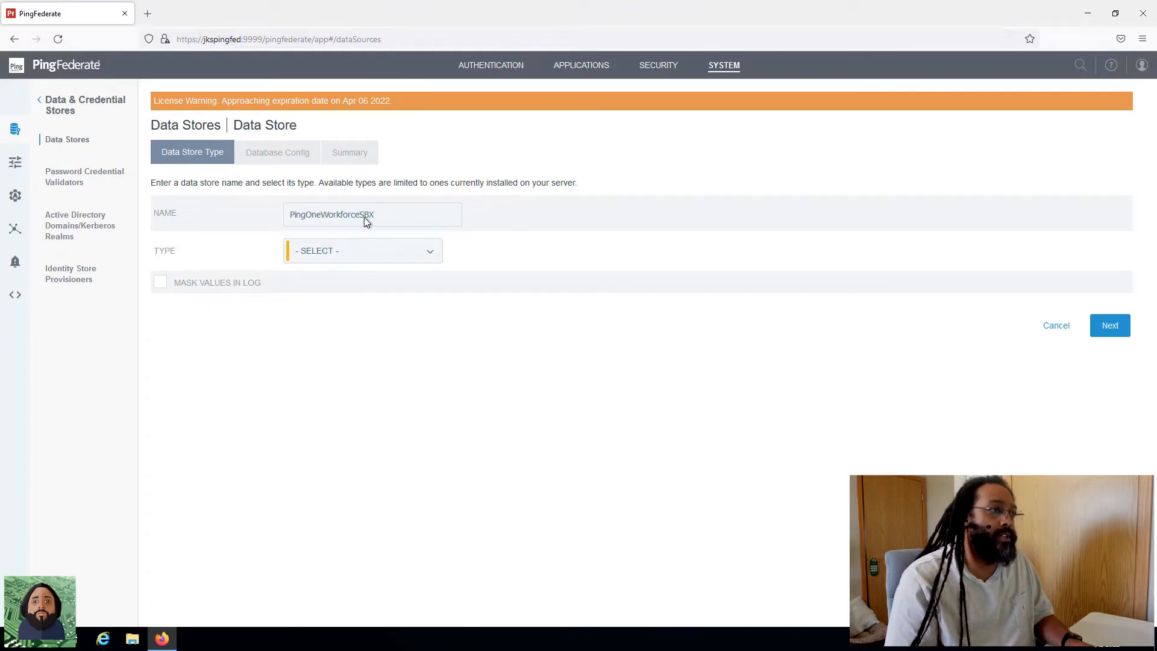
left_click(361, 216)
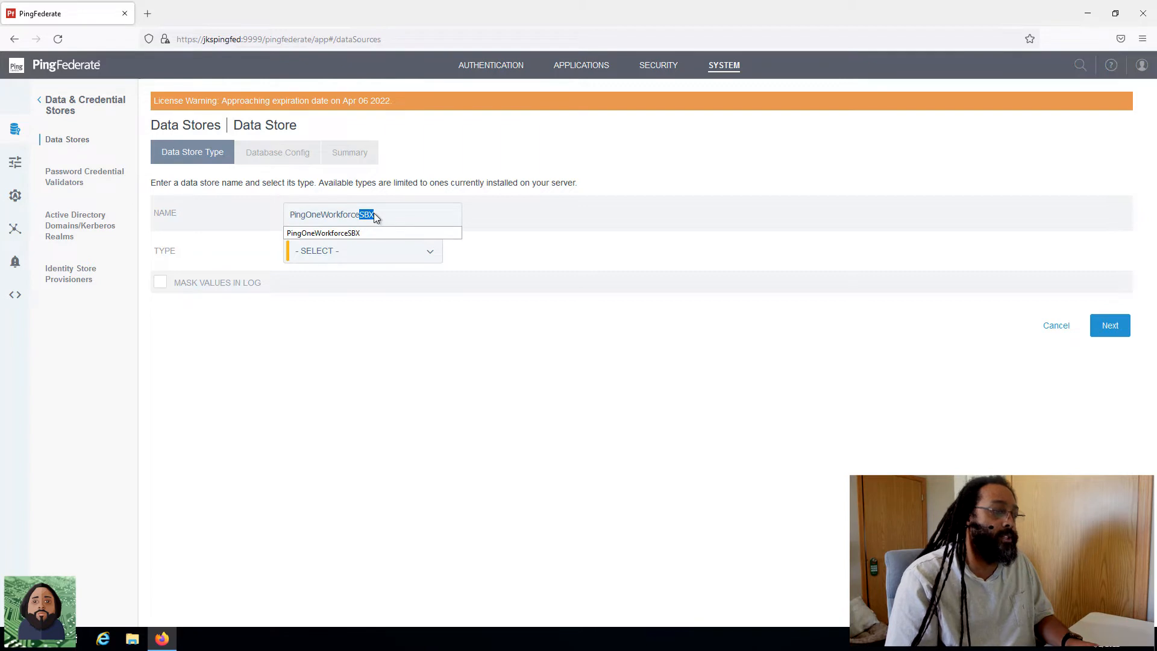
type("DEV")
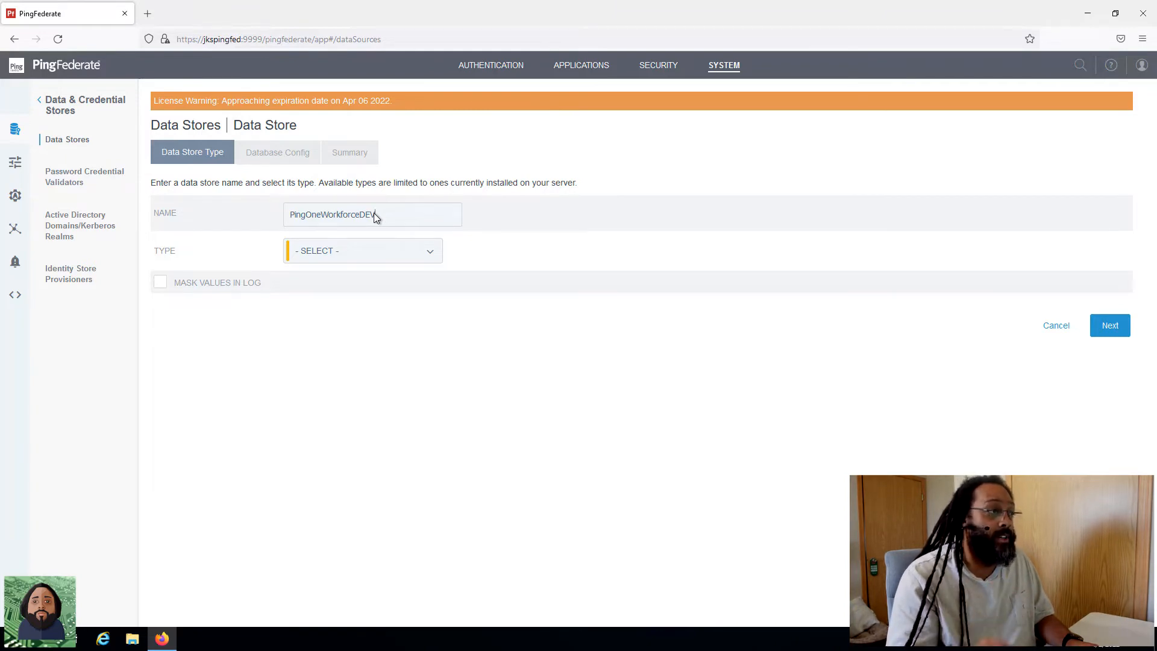
left_click(428, 261)
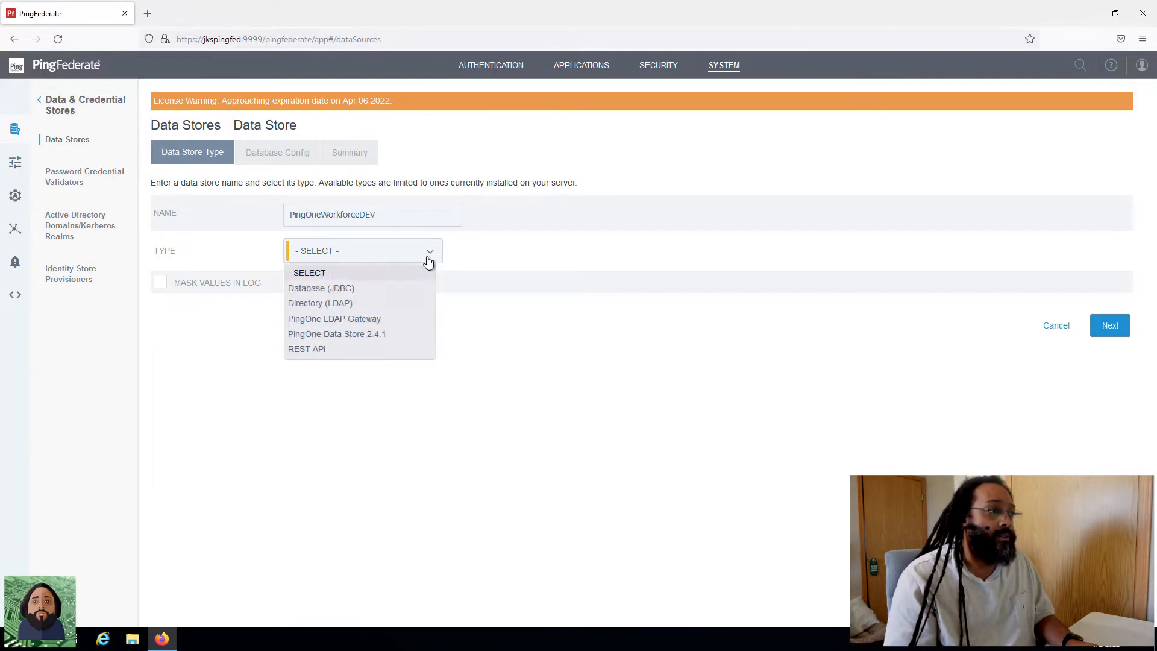
left_click(358, 335)
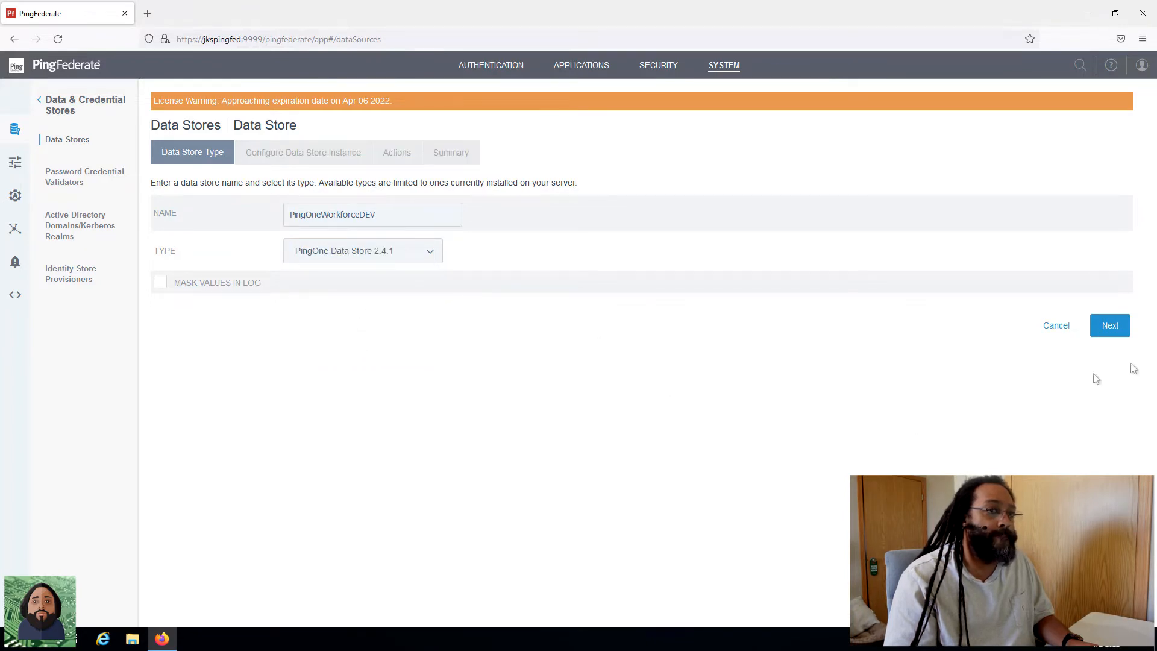
- Link the data store to the JKSTechPingOneWorkforceDEV Workforce environment and review its advanced fields
left_click(1111, 327)
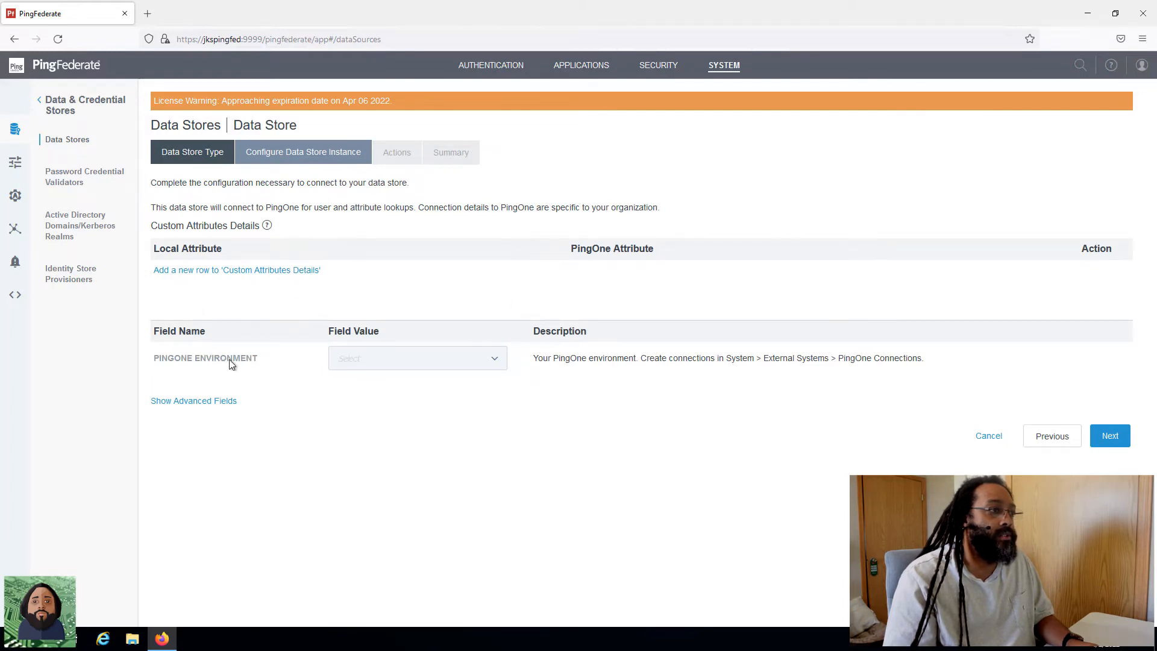
left_click(495, 362)
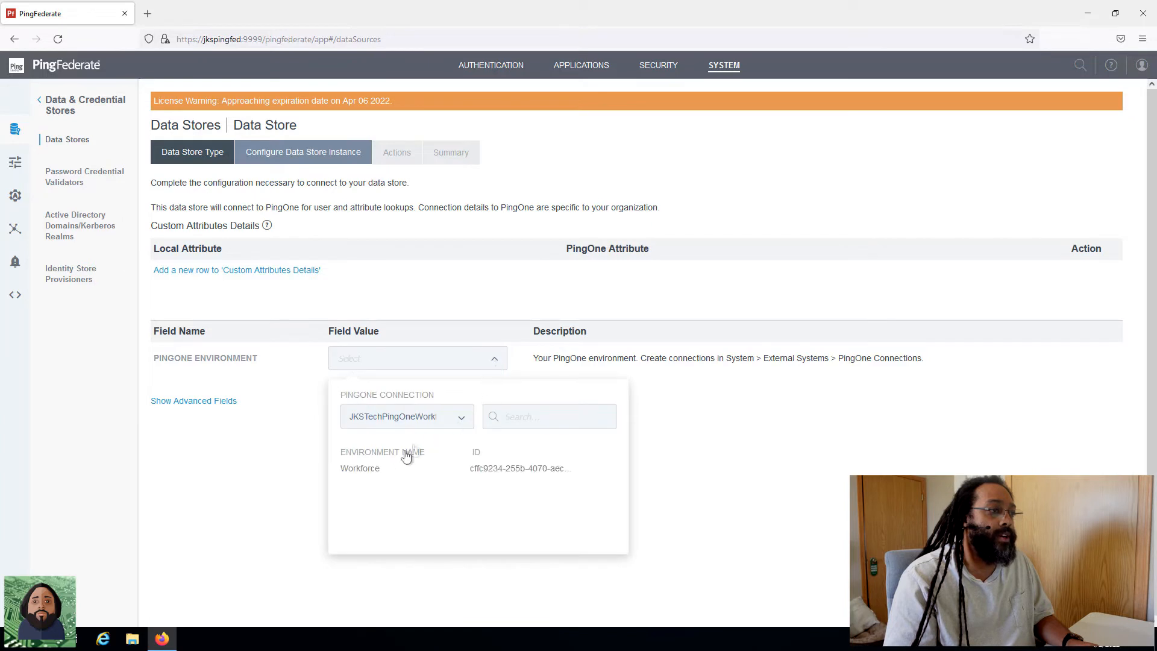
left_click(369, 472)
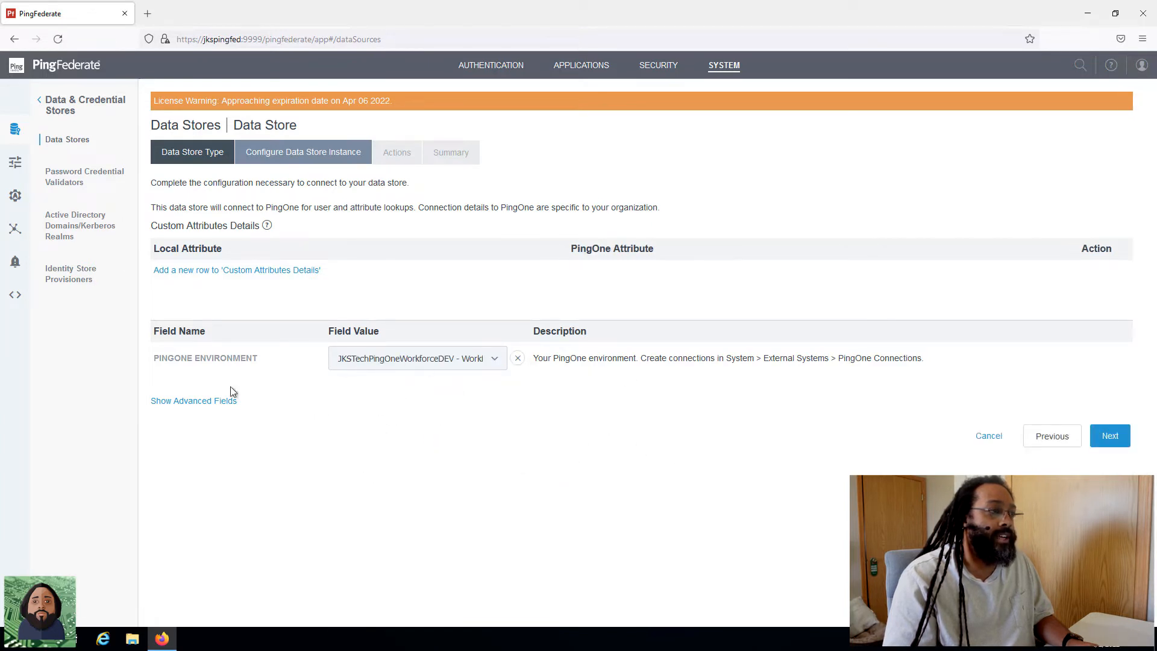
left_click(202, 402)
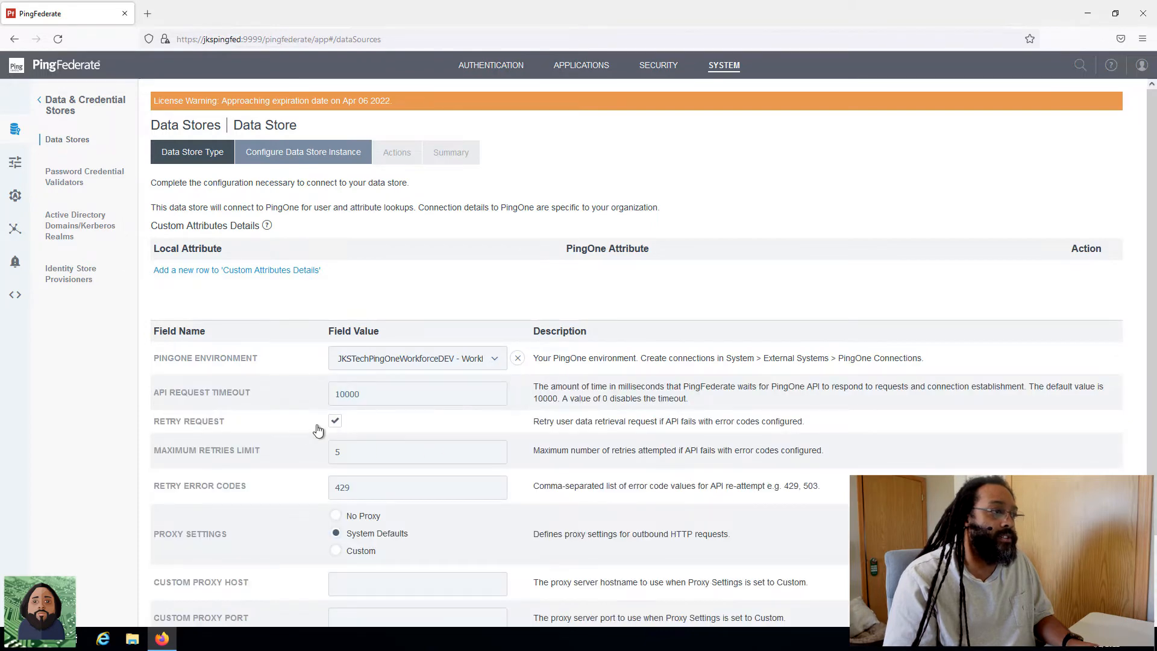
scroll(316, 425, "down", 3)
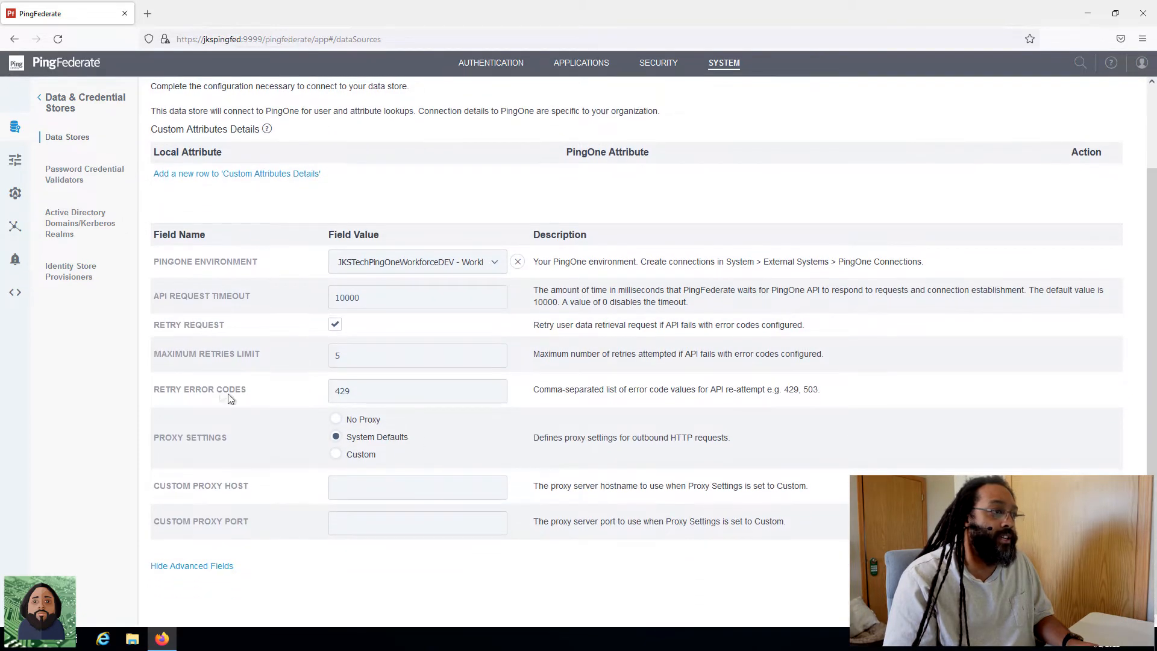
scroll(311, 407, "up", 3)
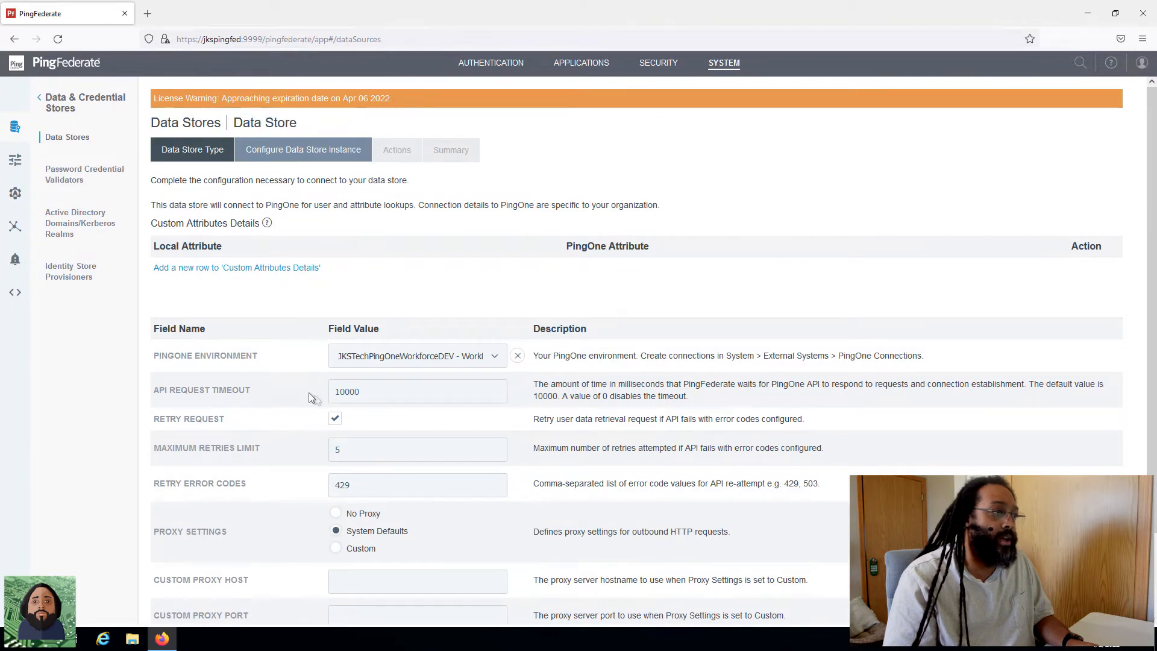
scroll(340, 391, "down", 3)
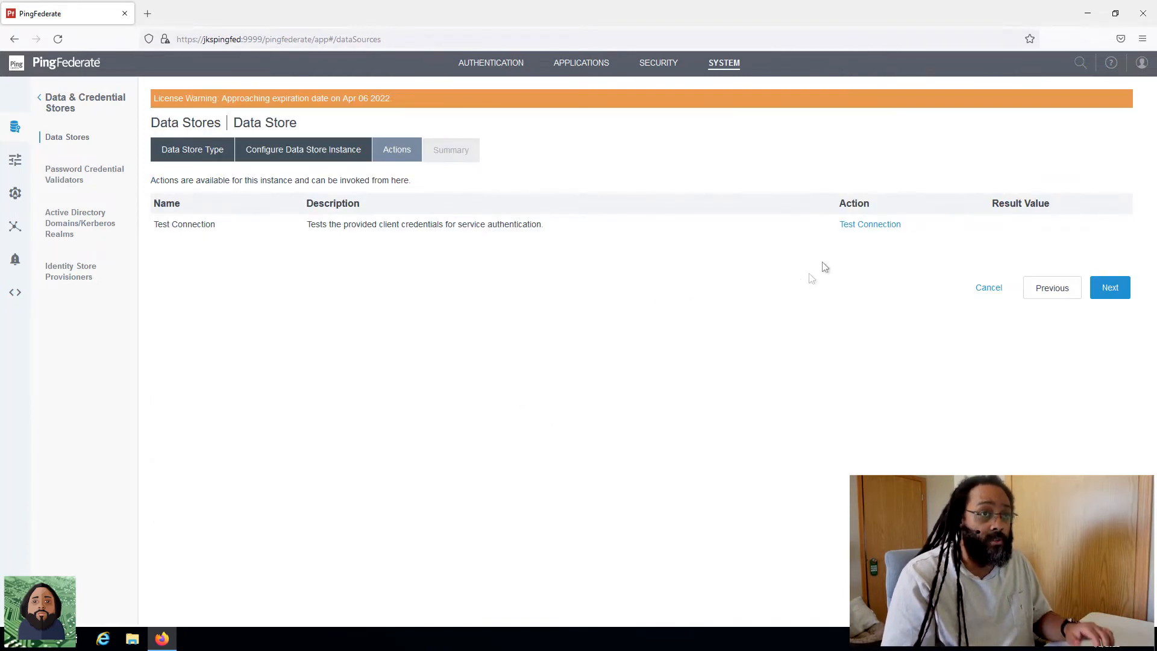
- Pass the PingOne connection test, save the data store, and go to Password Credential Validators
left_click(873, 226)
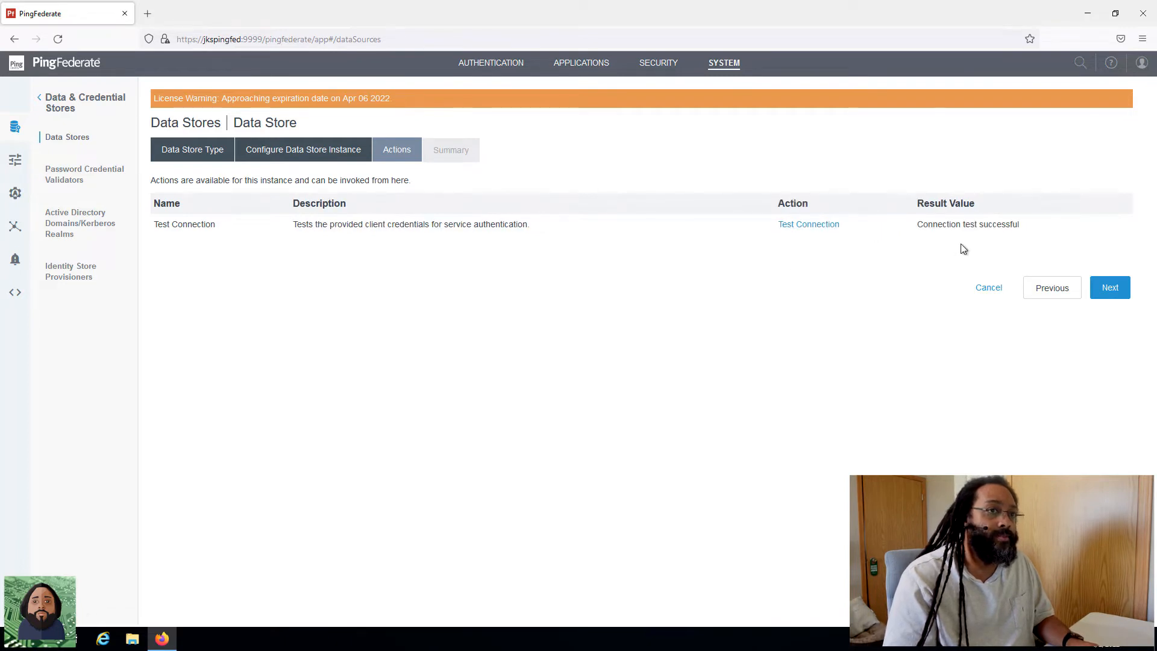
left_click(1110, 288)
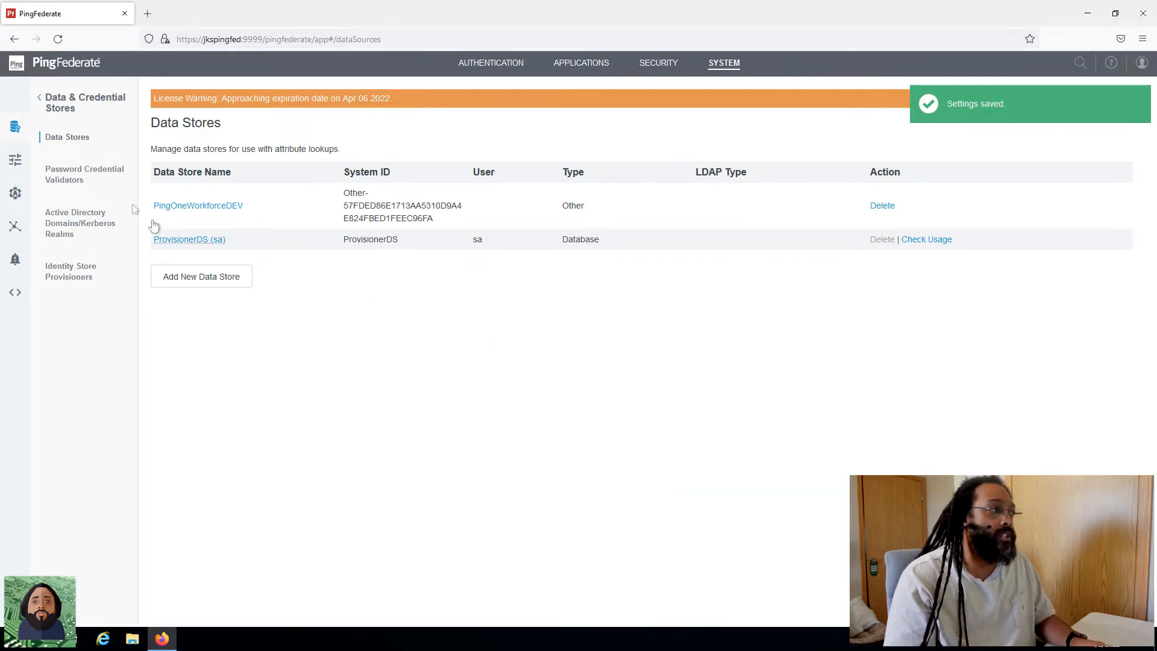
left_click(94, 184)
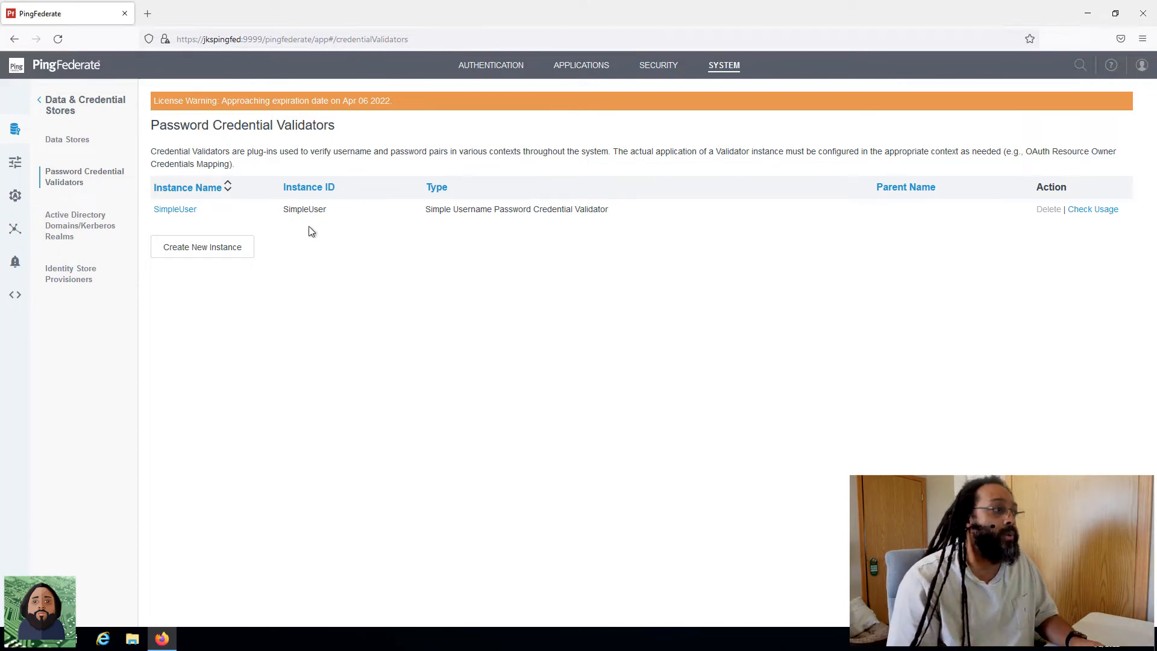
- Create a PingOne Password Credential Validator 2.4.1 instance with name and ID PingOneWorkforceDEV
left_click(210, 254)
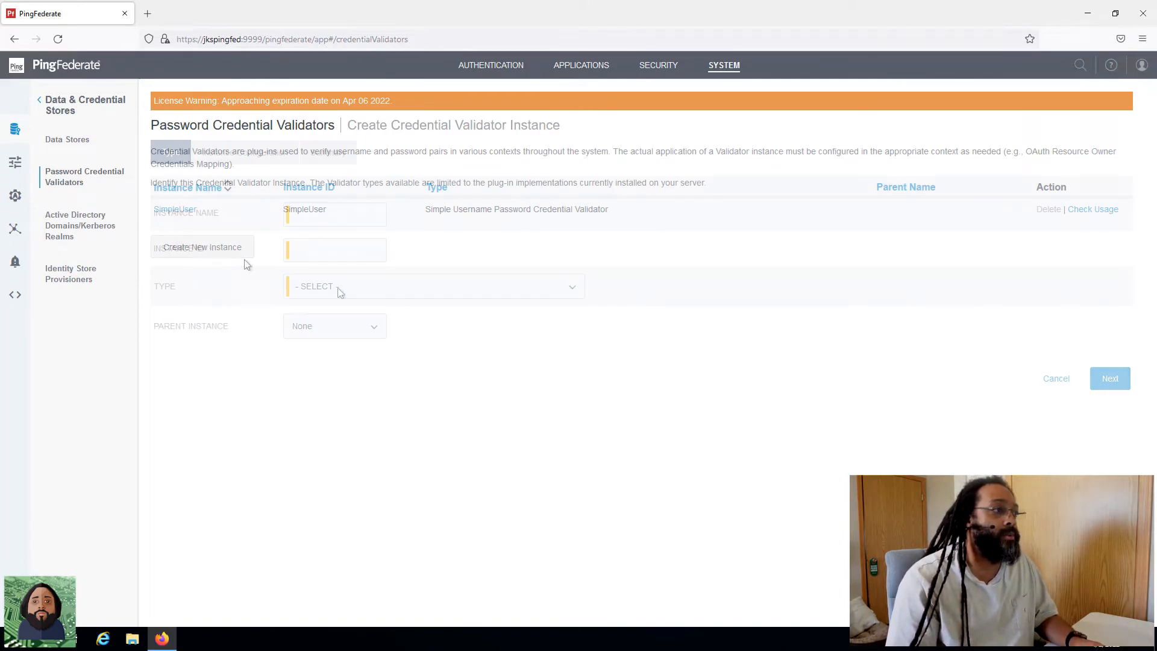
left_click(340, 217)
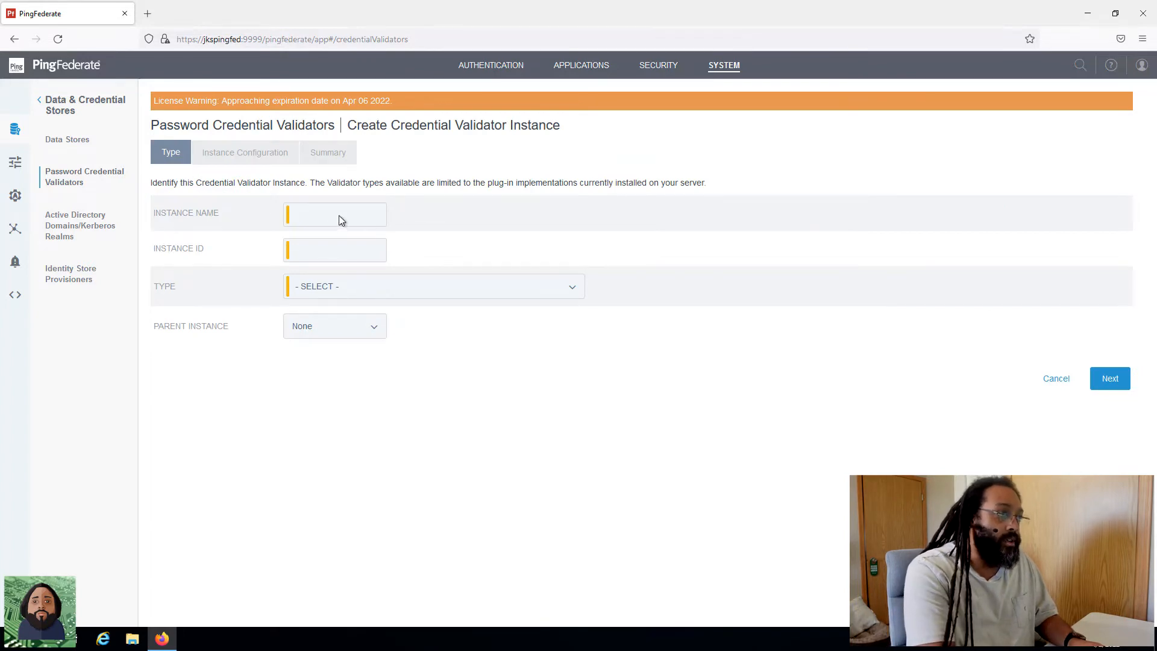
type("P")
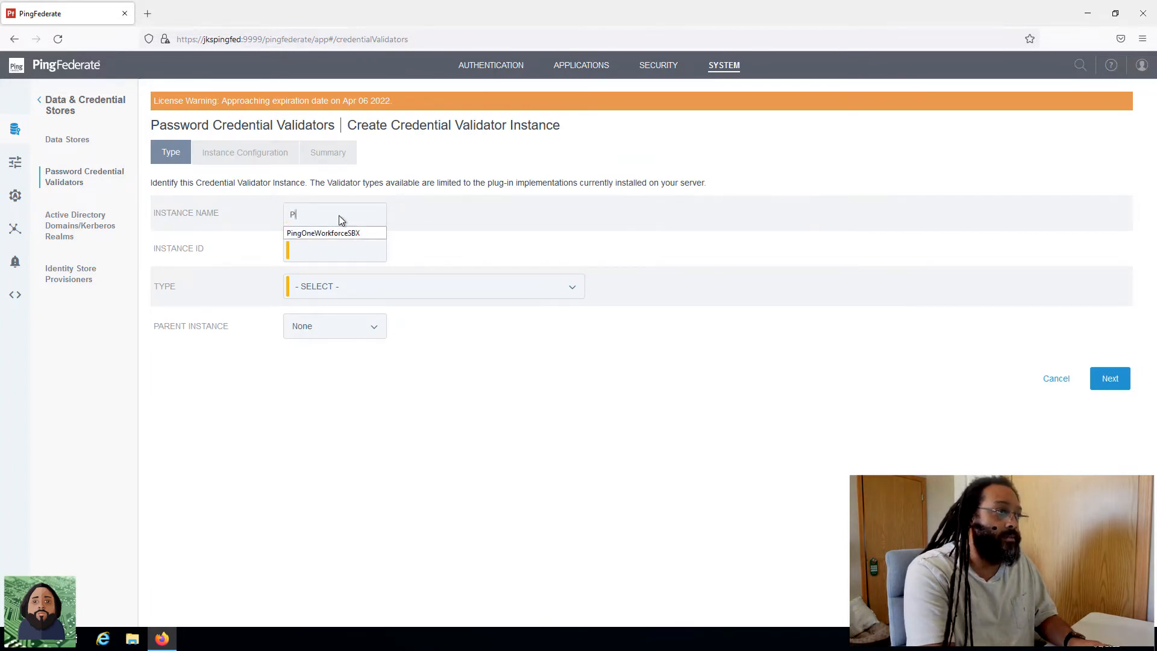
type("i")
left_click(331, 233)
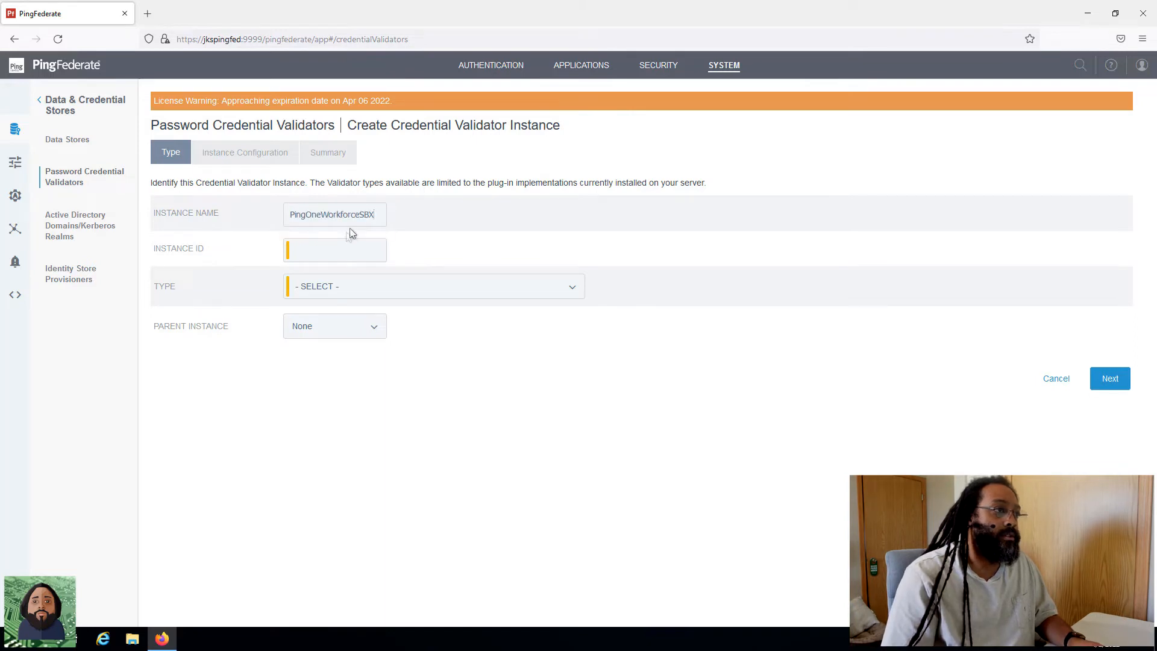
key("BackSpace")
key("BackSpace")
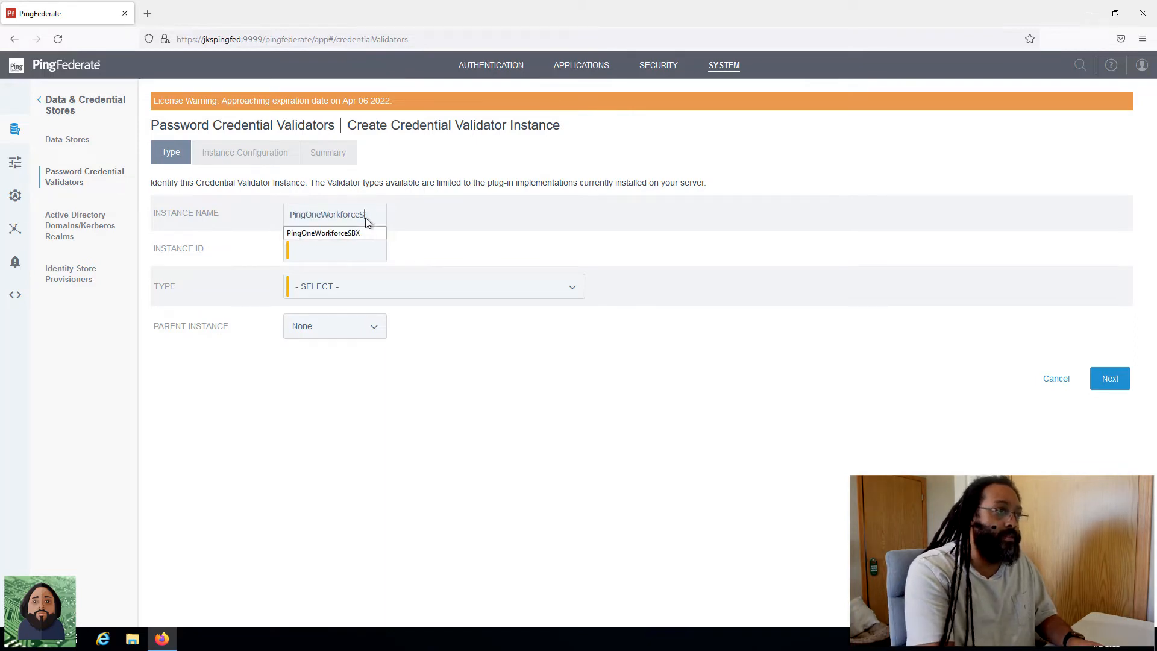
type("DEV")
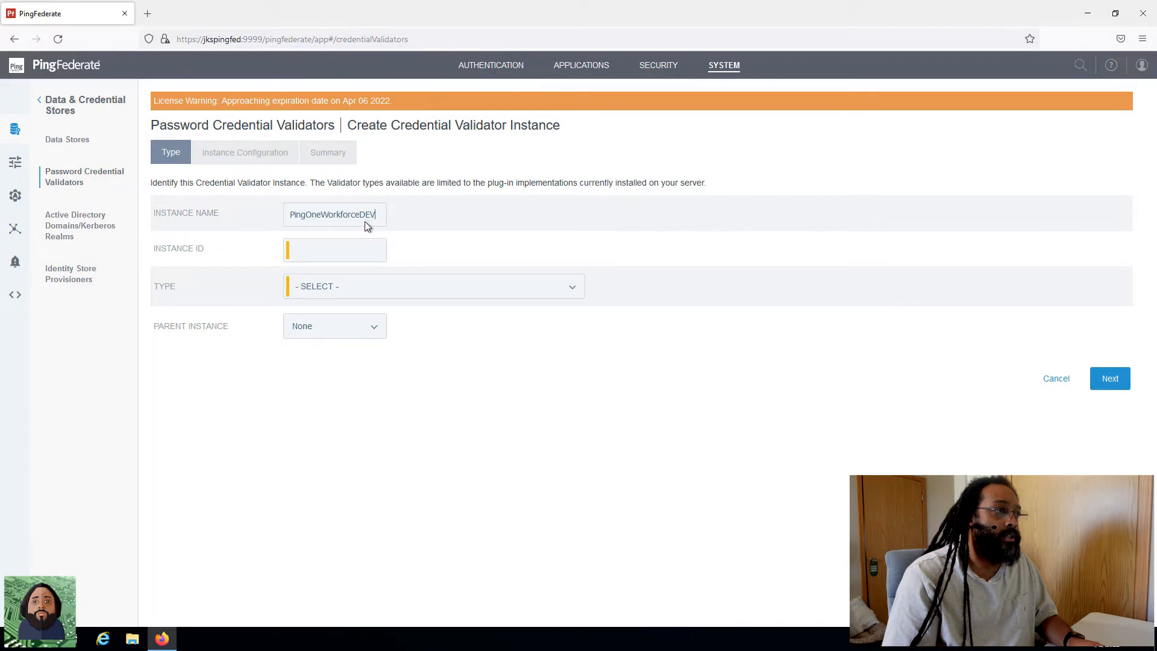
double_click(363, 223)
key("ctrl+c")
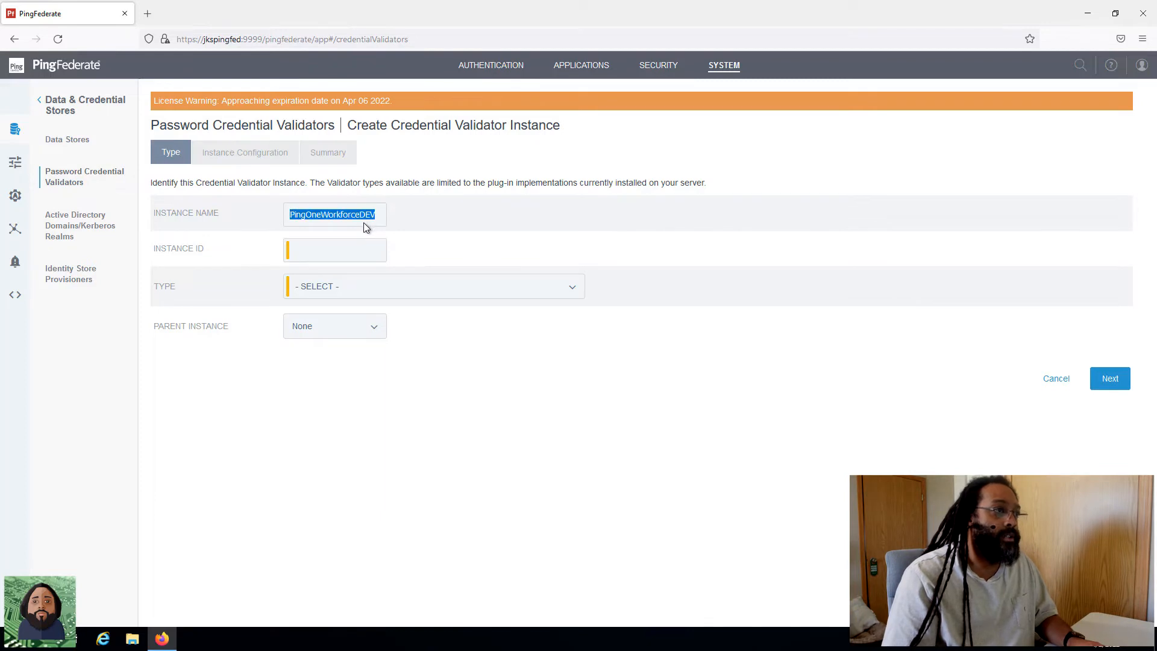
left_click(337, 249)
key("ctrl+v")
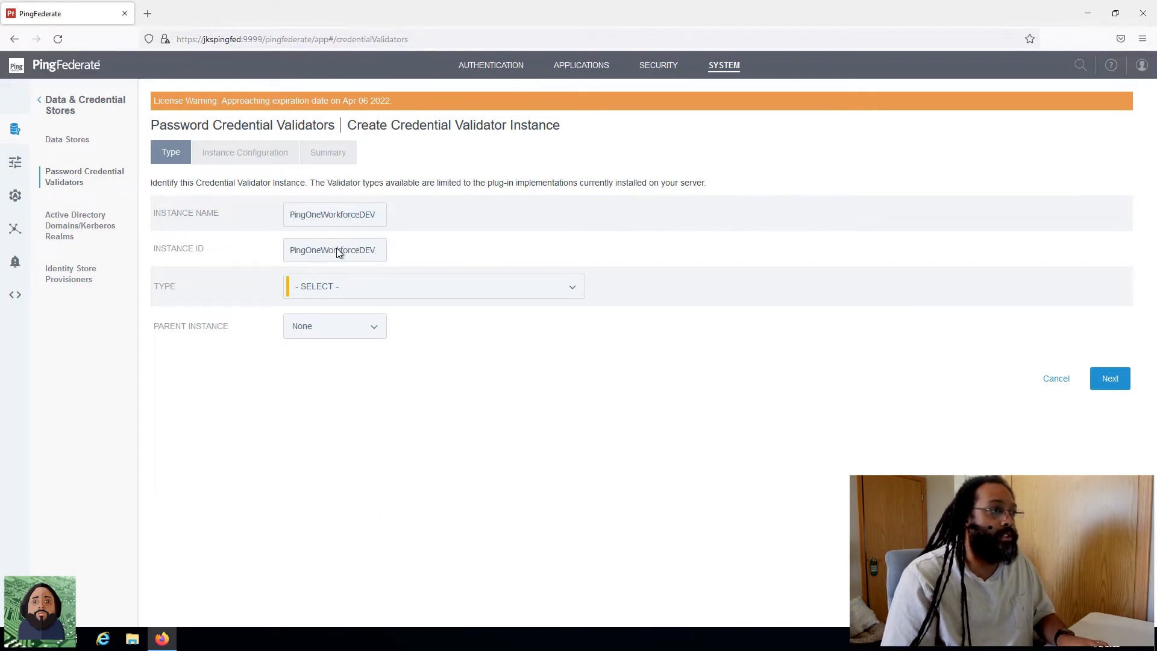
left_click(480, 296)
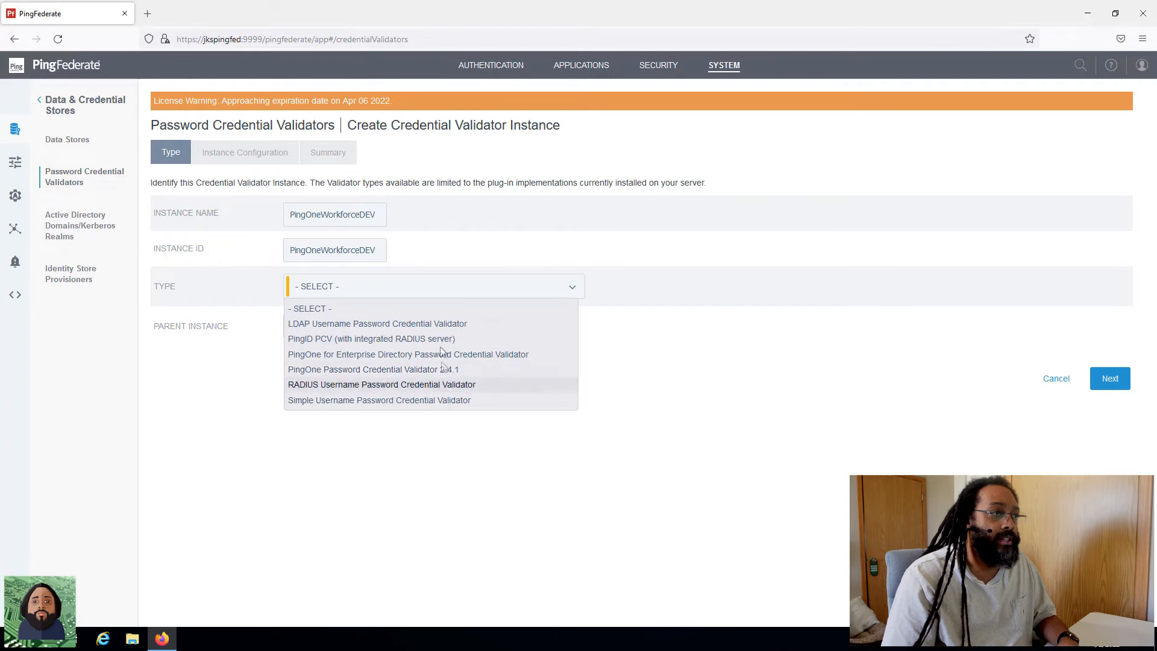
left_click(354, 370)
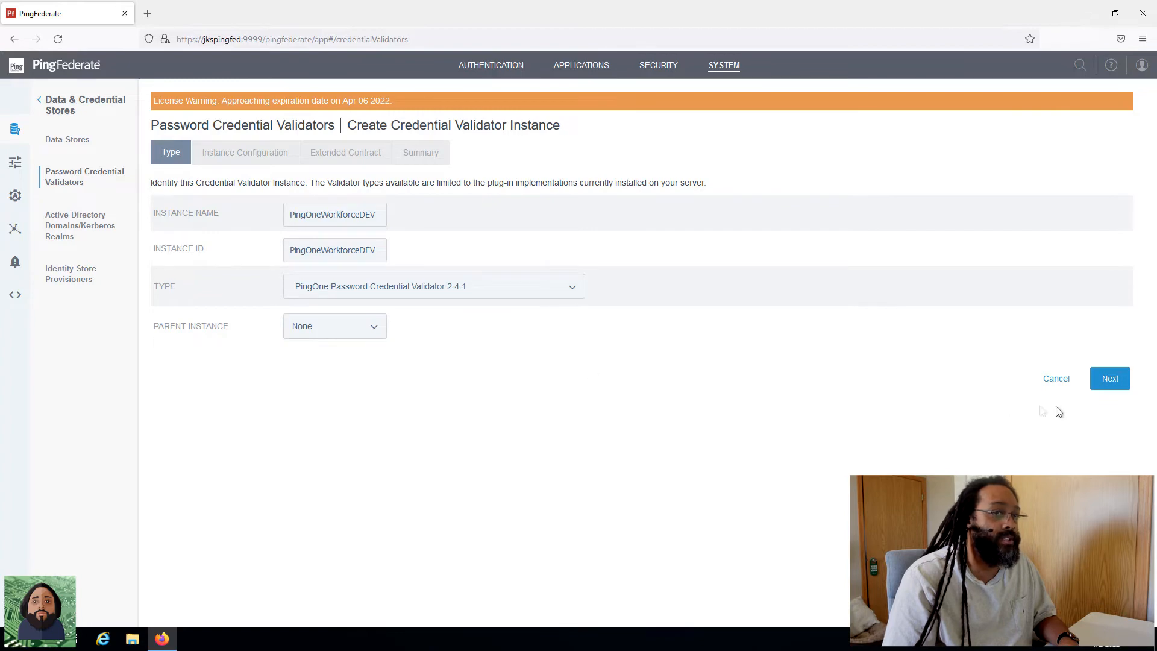
- Point the validator at the PingOneWorkforceDEV data store, checking then hiding the advanced fields
left_click(1110, 380)
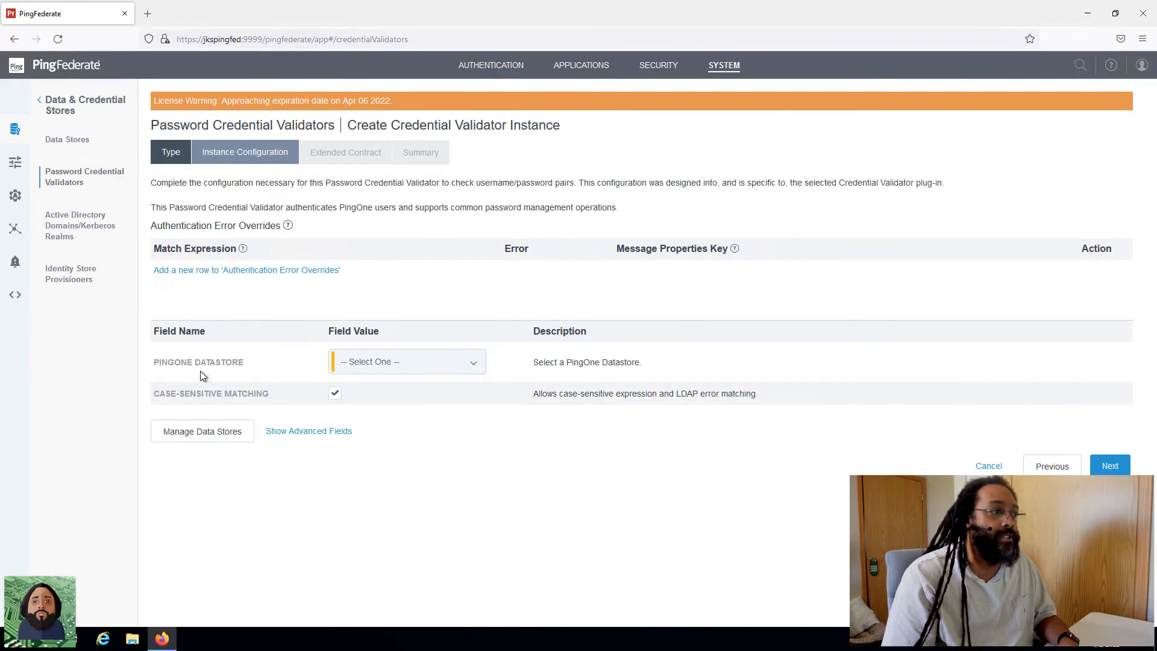
left_click(475, 373)
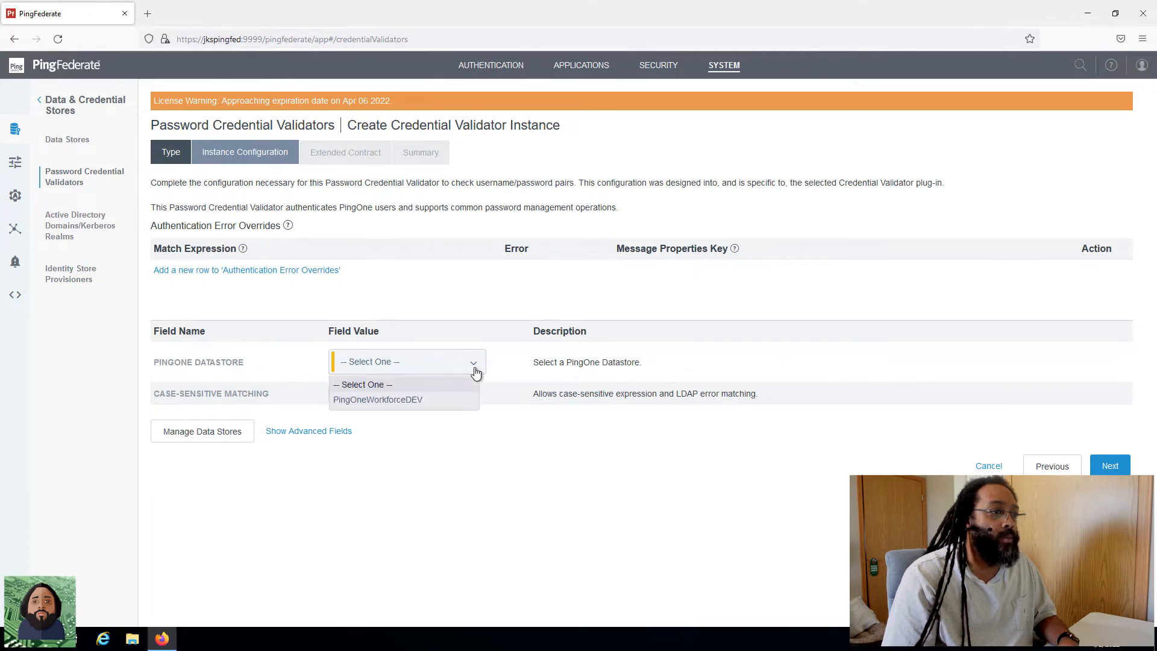
left_click(392, 400)
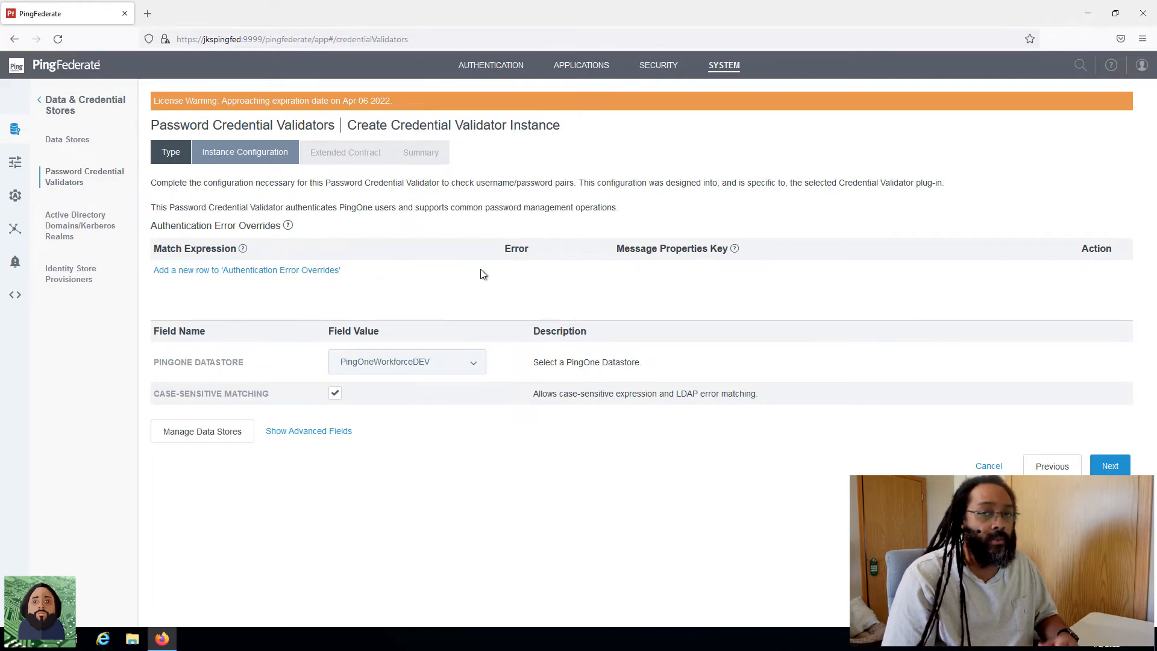
left_click(309, 431)
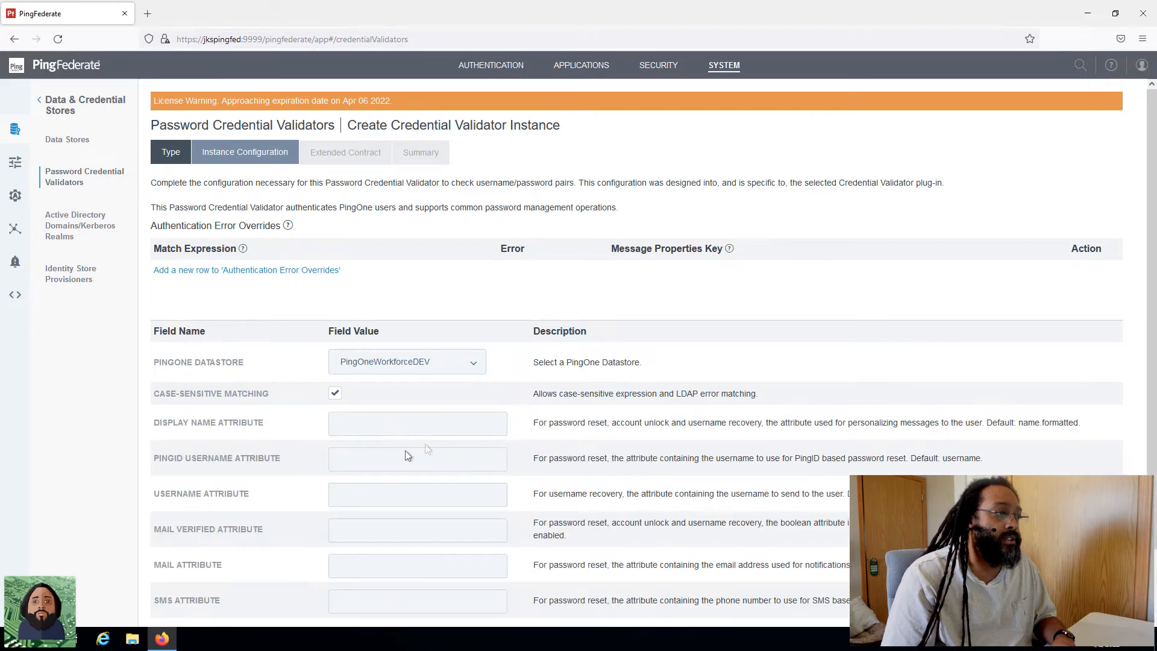
scroll(331, 442, "down", 2)
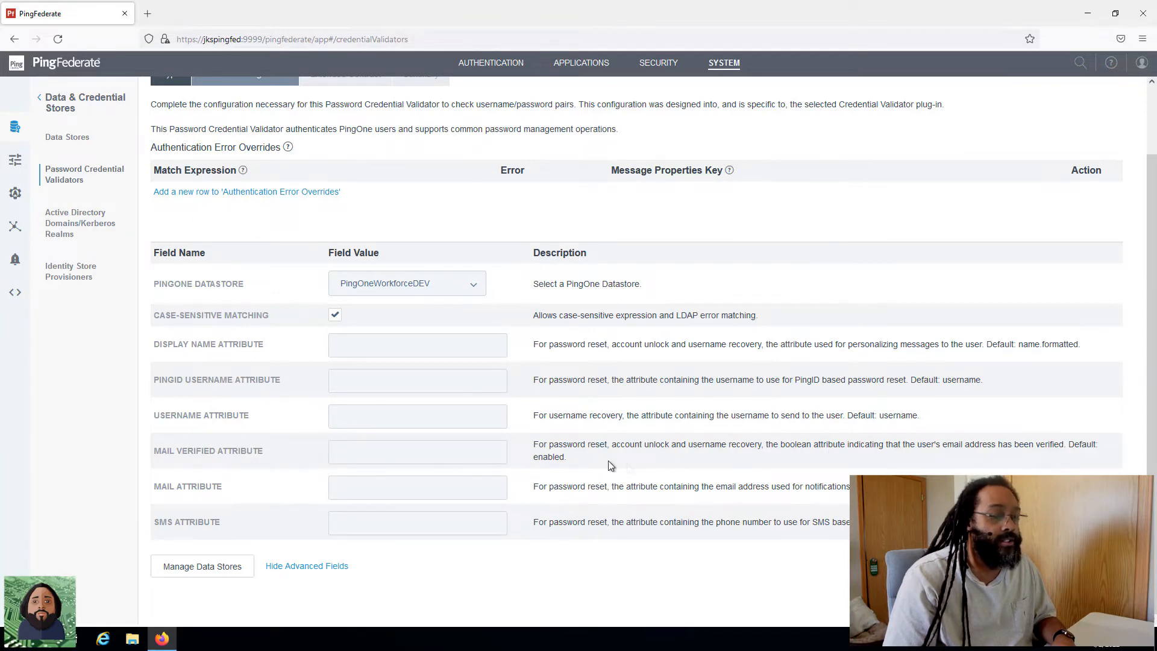
scroll(684, 478, "up", 2)
scroll(685, 478, "down", 2)
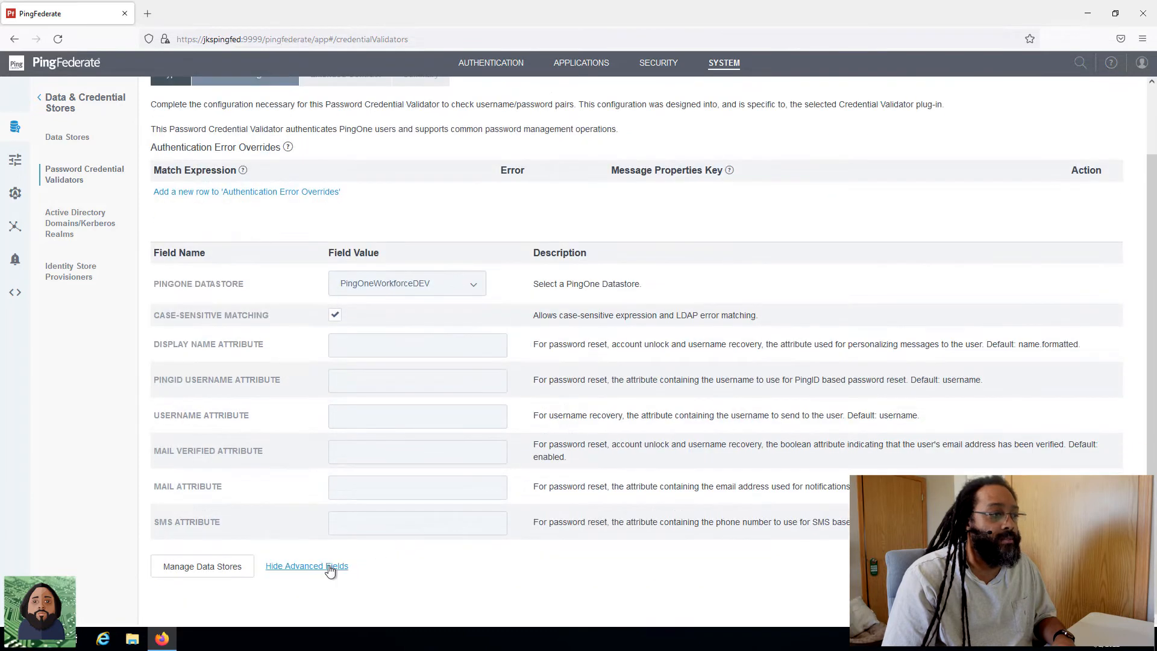
left_click(330, 567)
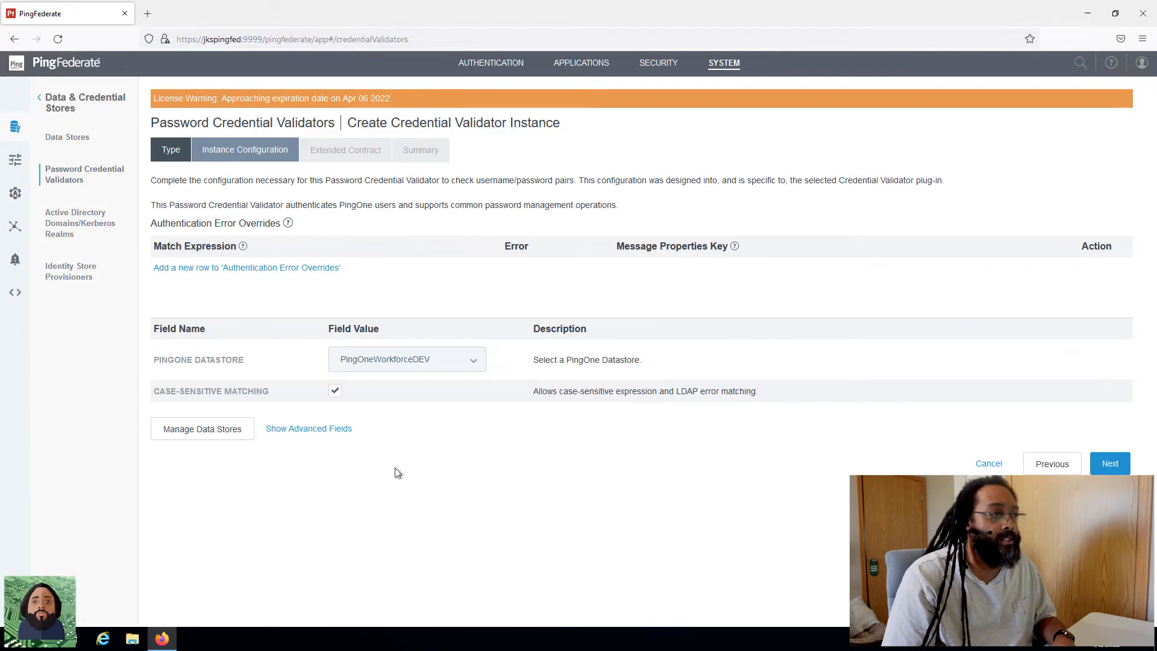
left_click(1109, 464)
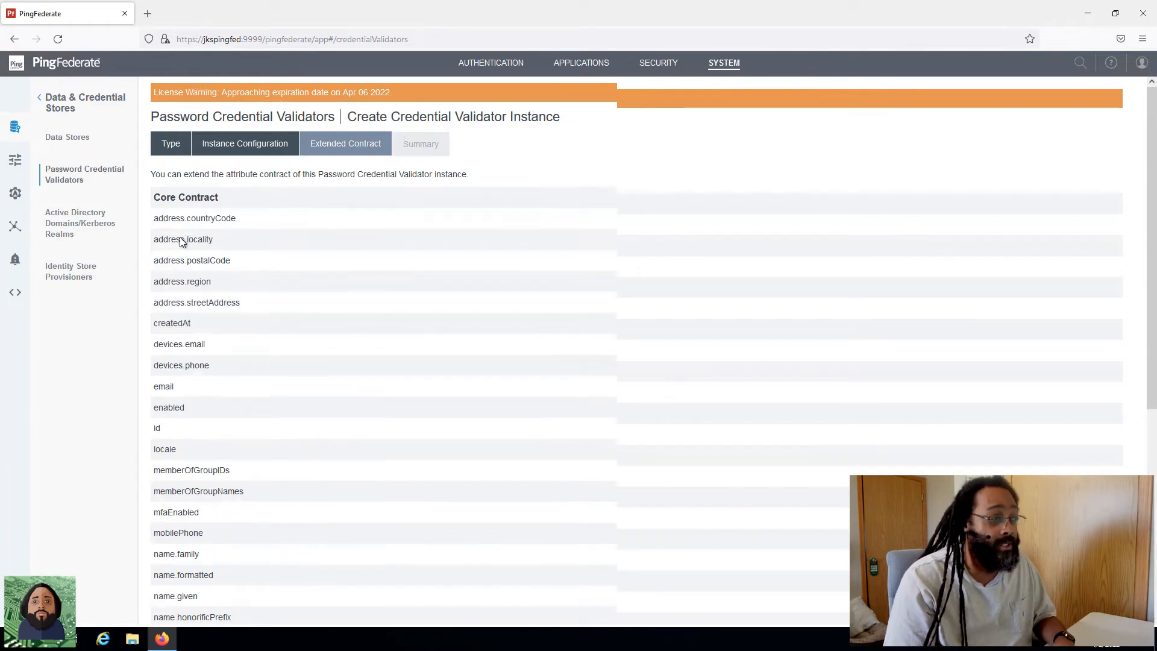
- Scroll through the validator's core contract attribute list
scroll(179, 241, "down", 3)
scroll(180, 241, "down", 5)
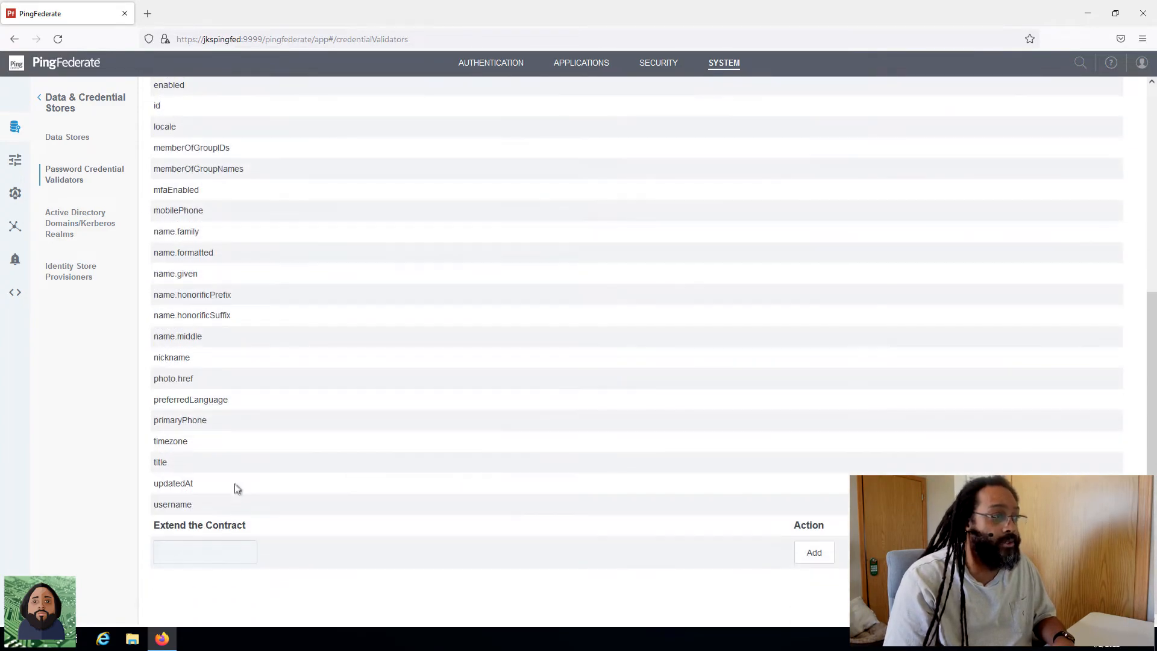
scroll(187, 493, "up", 8)
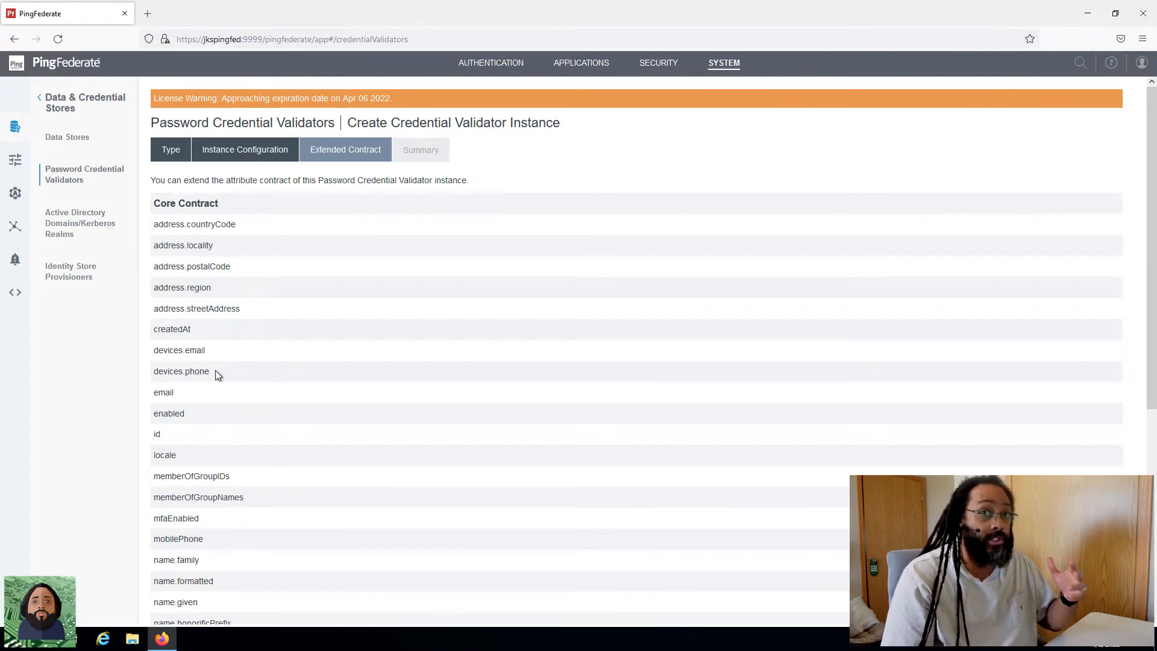
scroll(216, 370, "down", 4)
scroll(233, 432, "down", 1)
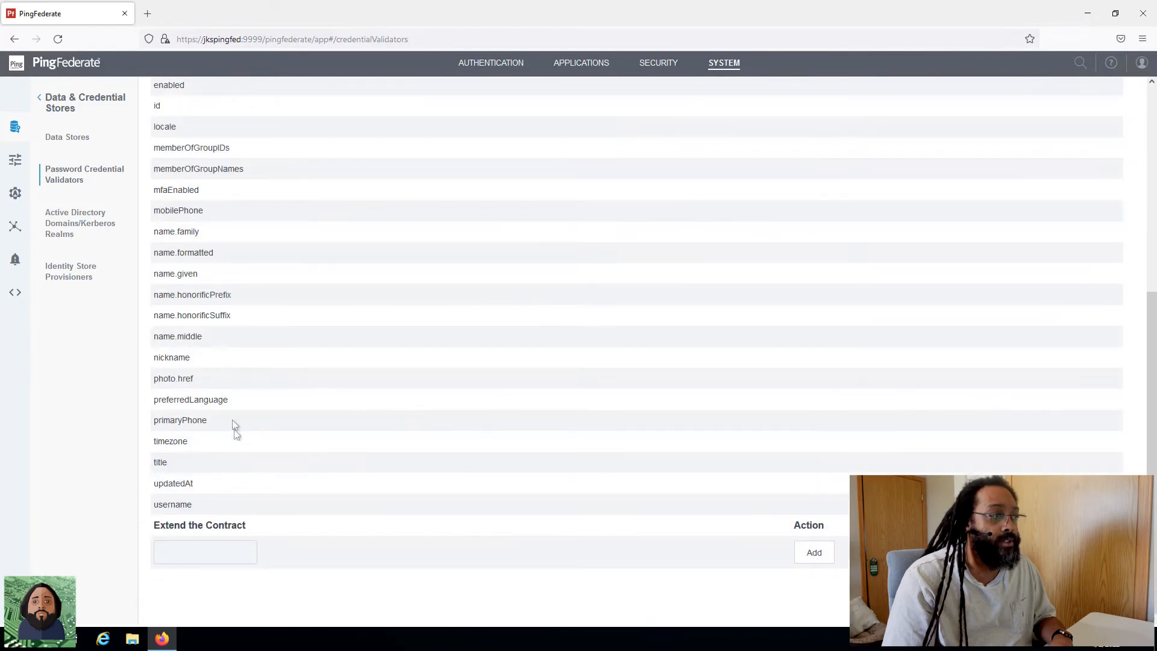
scroll(281, 434, "up", 4)
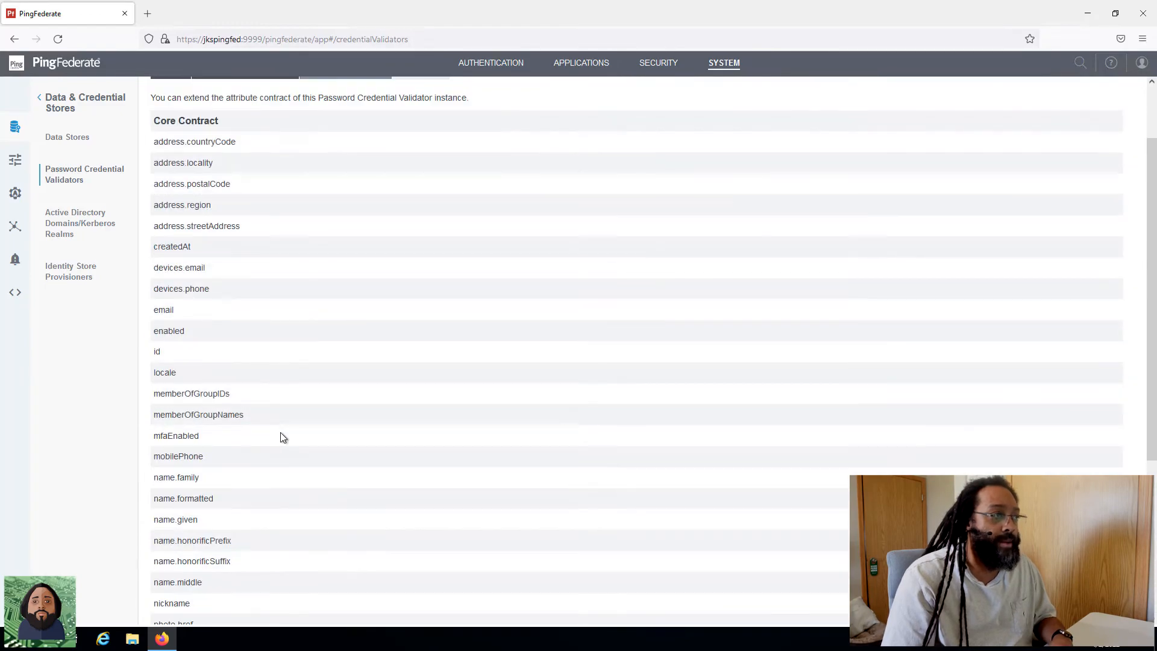
scroll(280, 432, "up", 1)
scroll(245, 363, "down", 3)
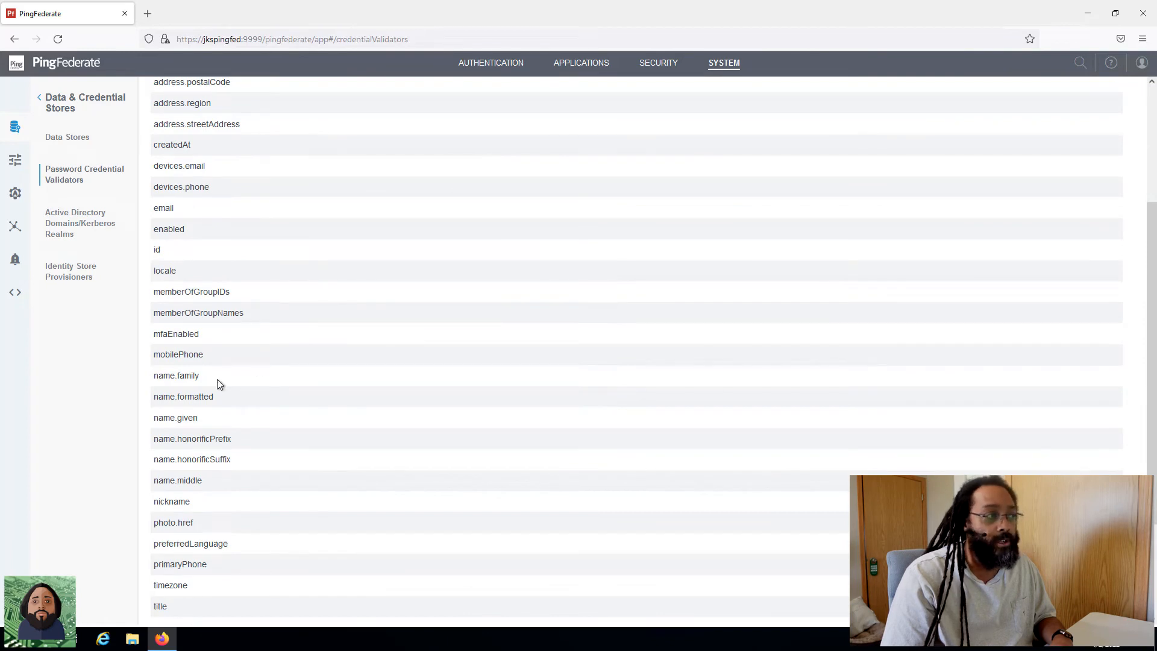
- Examine name.family, name.given, memberOfGroupNames, username and title, then continue to the Summary
left_click_drag(203, 376, 153, 376)
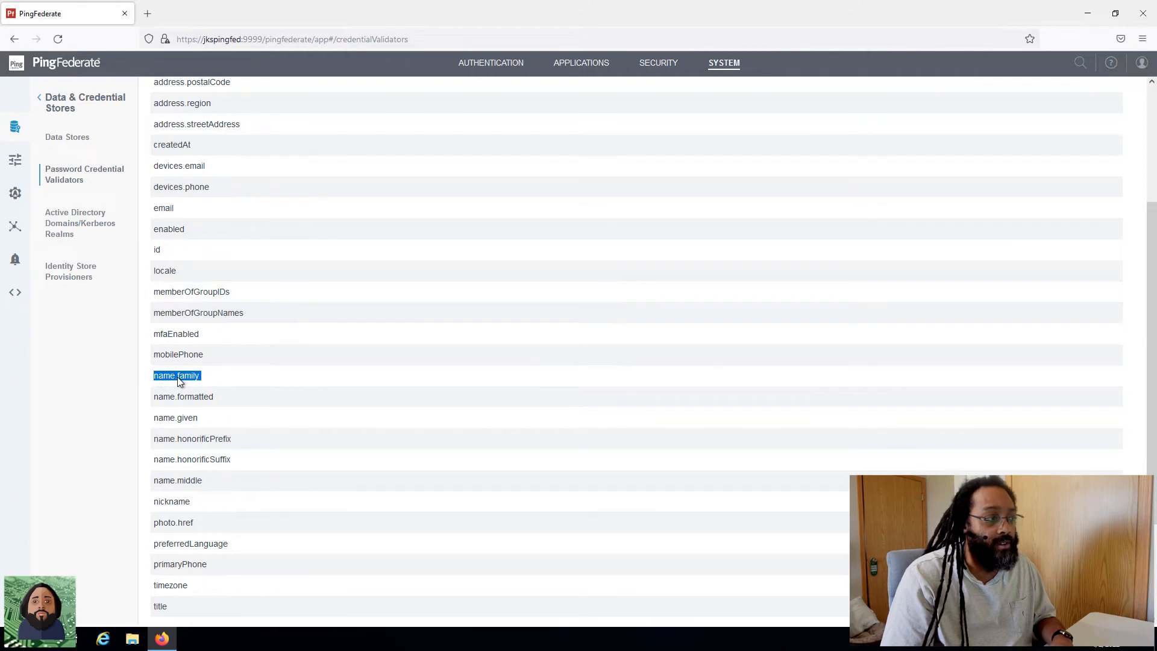
left_click_drag(194, 422, 170, 425)
left_click(228, 420)
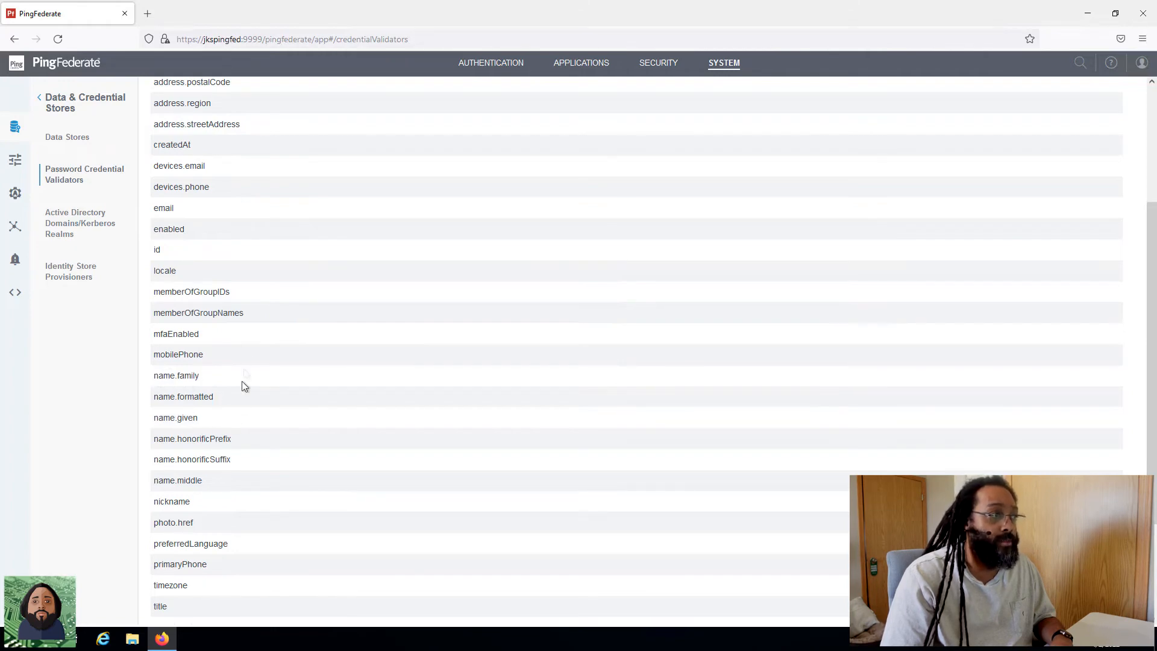
left_click_drag(243, 313, 172, 317)
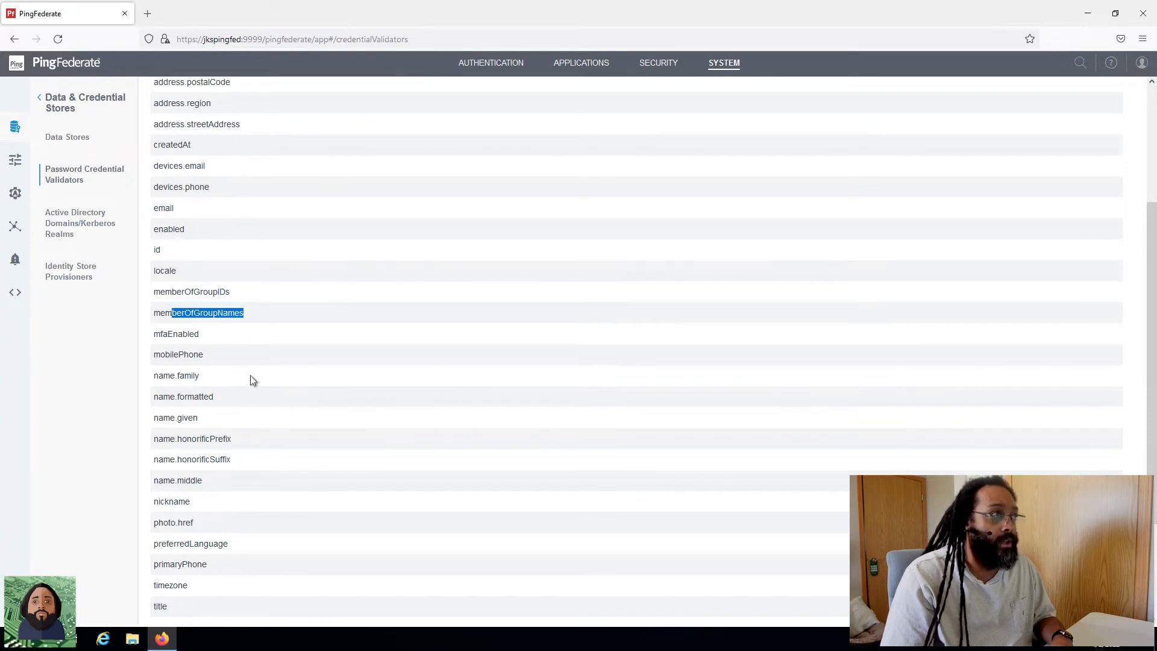
scroll(254, 378, "down", 3)
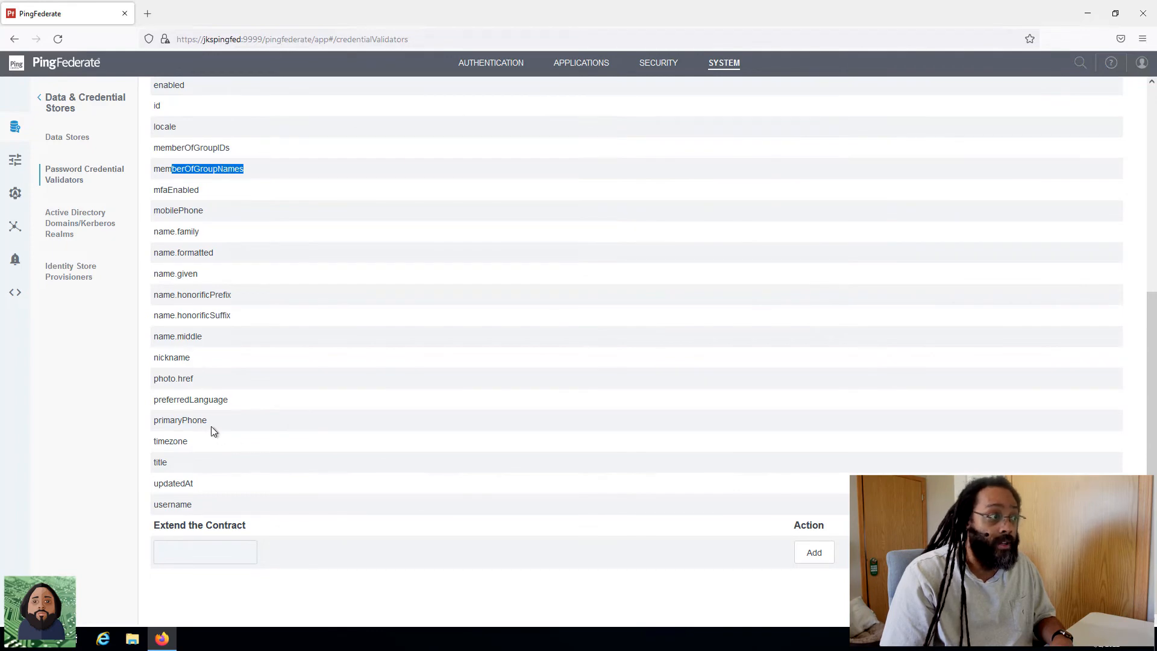
left_click_drag(193, 507, 156, 507)
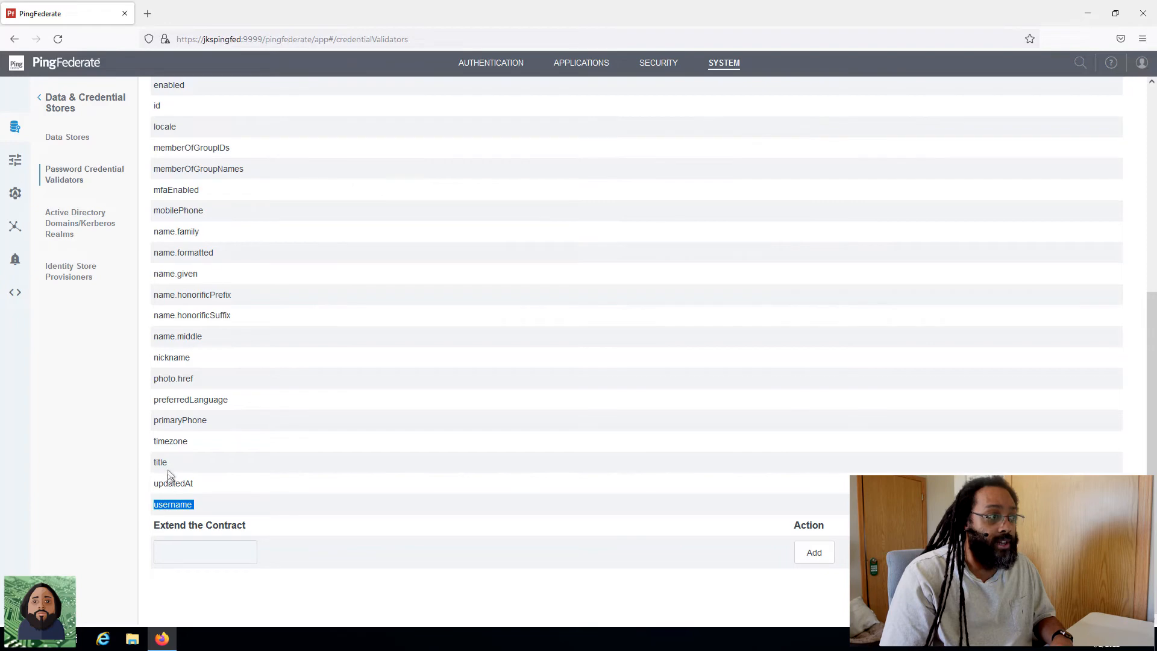
left_click_drag(166, 463, 156, 465)
scroll(194, 449, "up", 5)
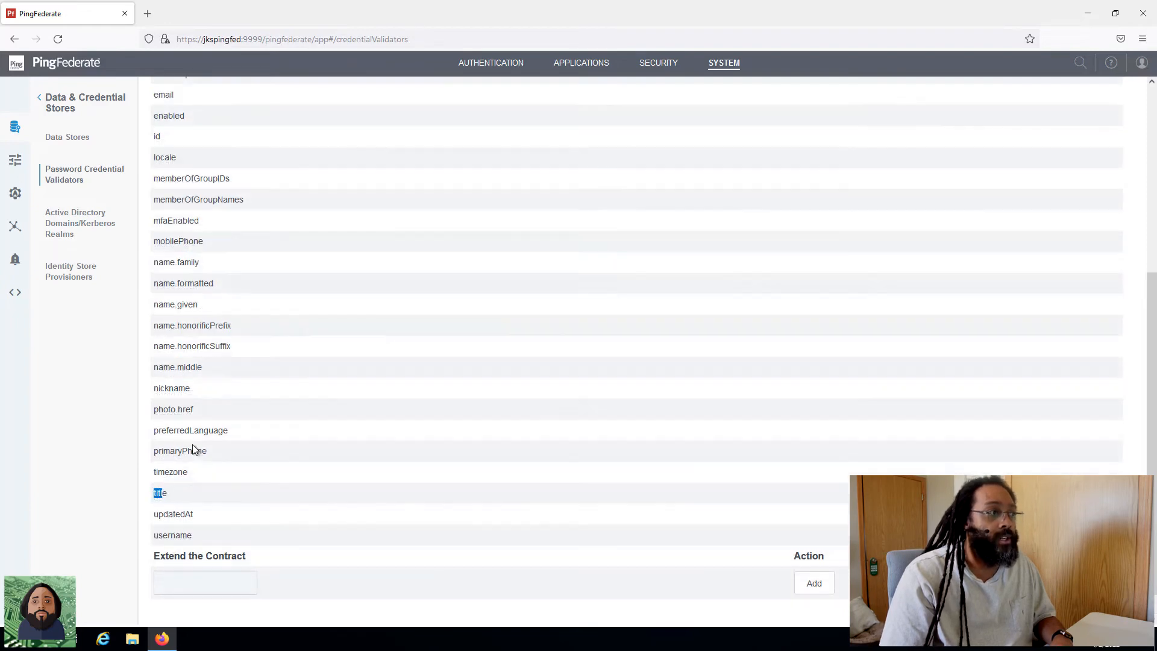
scroll(212, 297, "down", 5)
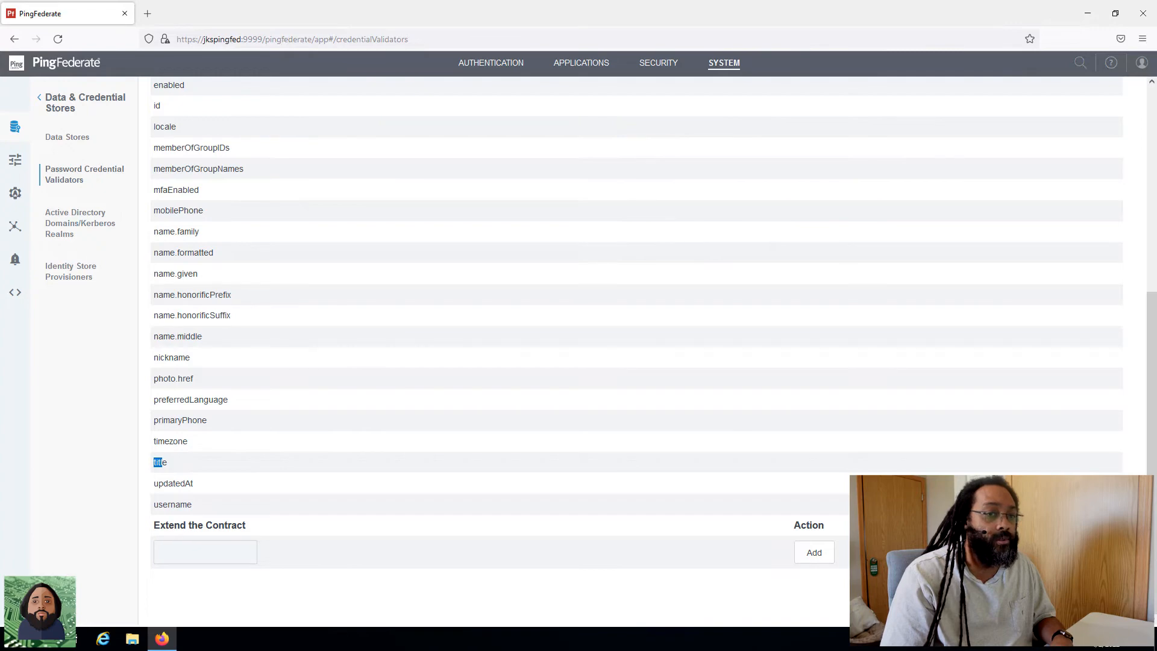
left_click(1104, 596)
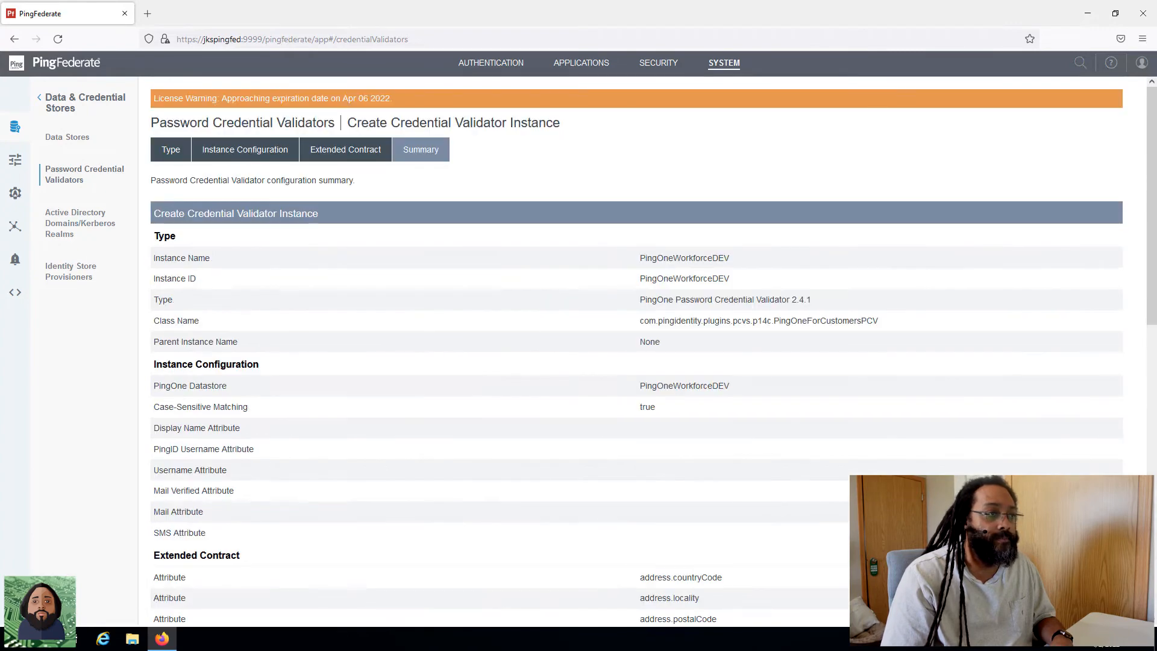
- Check the validator summary and look back over its Extended Contract attributes
scroll(389, 330, "down", 10)
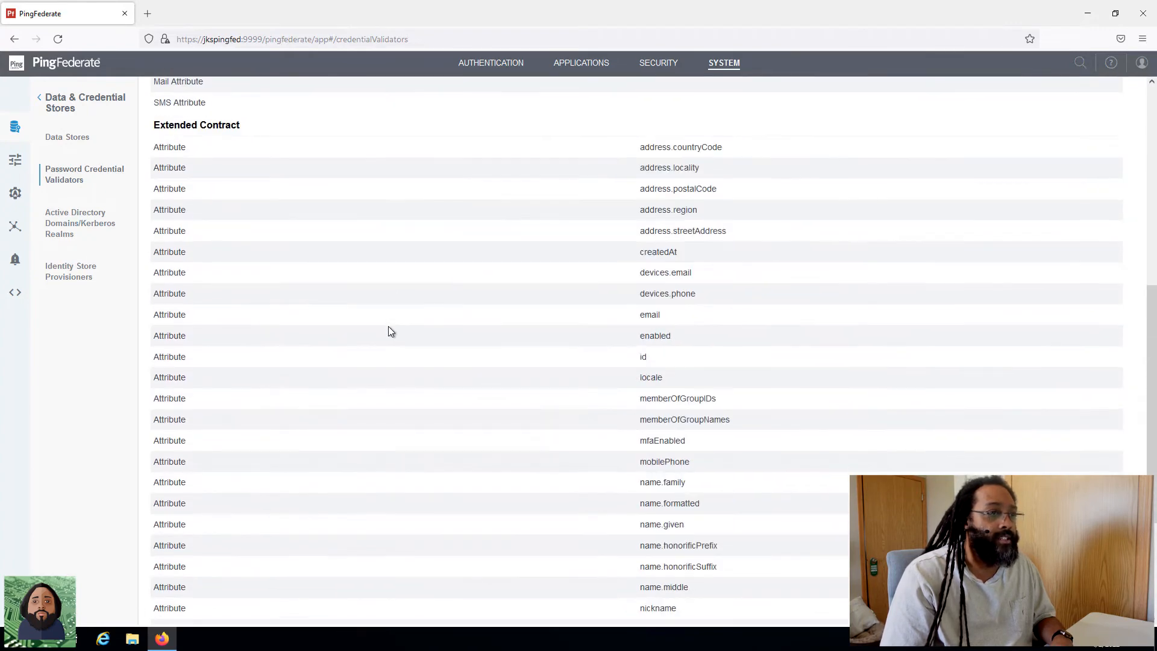
scroll(388, 331, "up", 7)
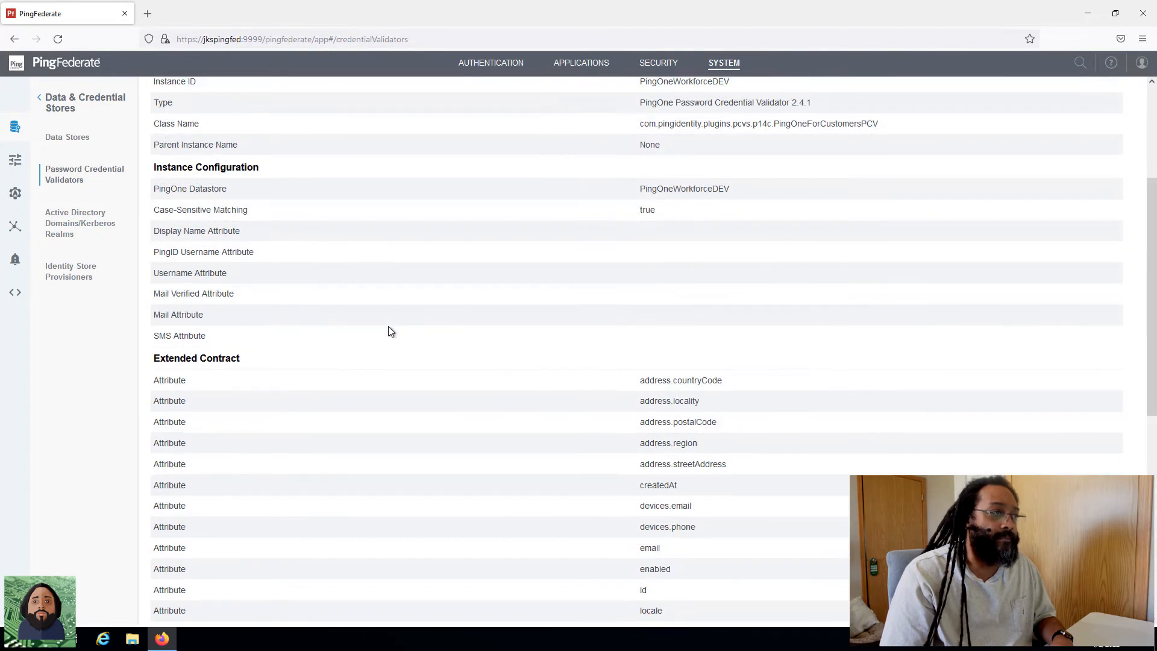
left_click(214, 360)
scroll(302, 365, "down", 5)
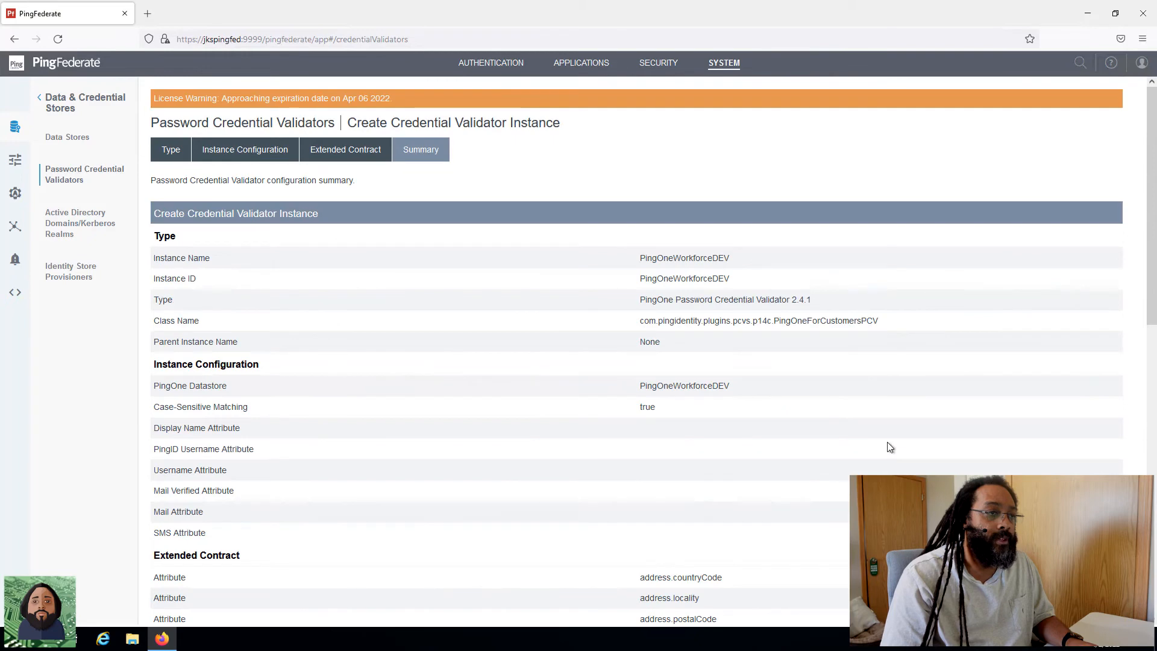
scroll(888, 448, "down", 10)
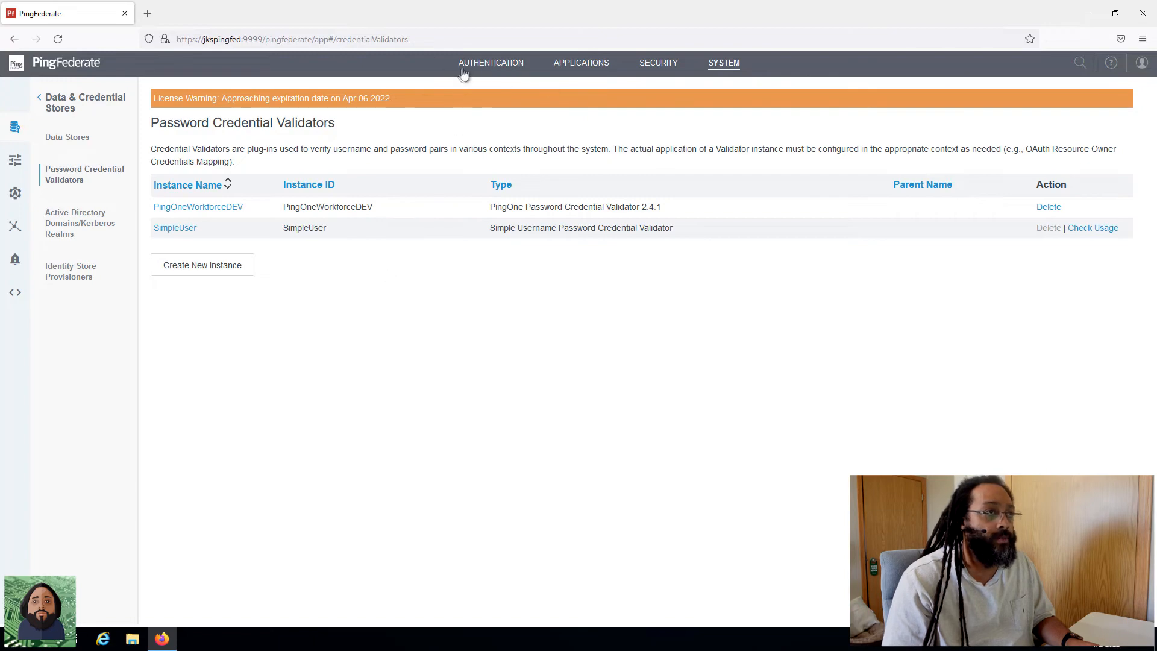
- Open the BasicWebForm IdP adapter at its IdP Adapter settings step
left_click(496, 70)
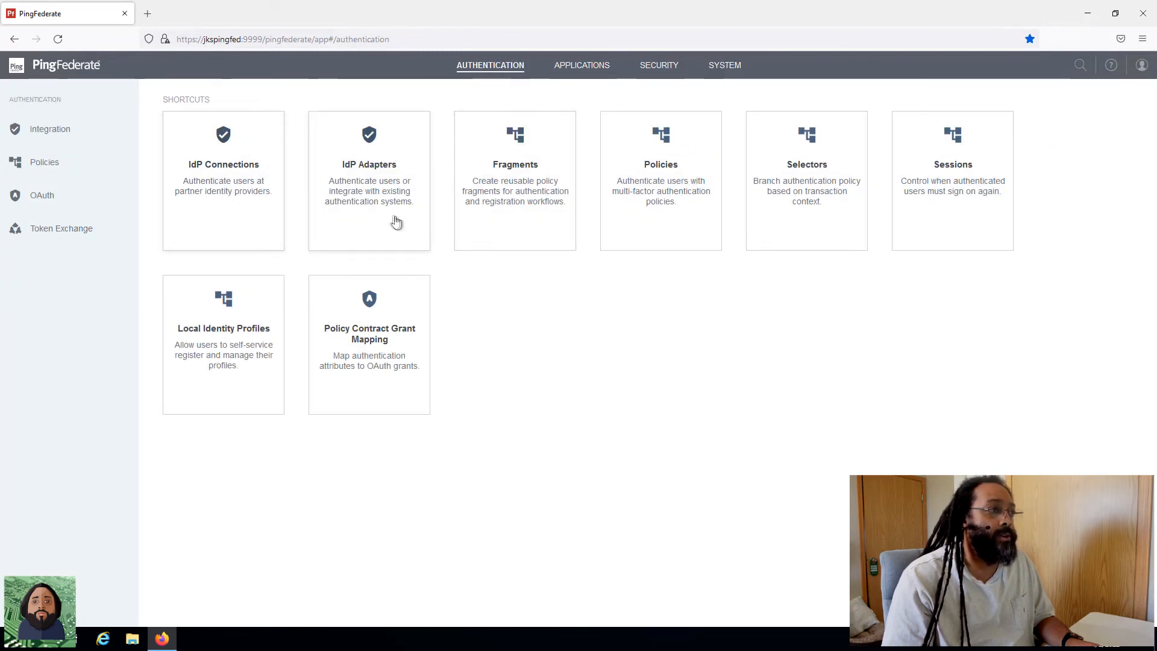
left_click(378, 173)
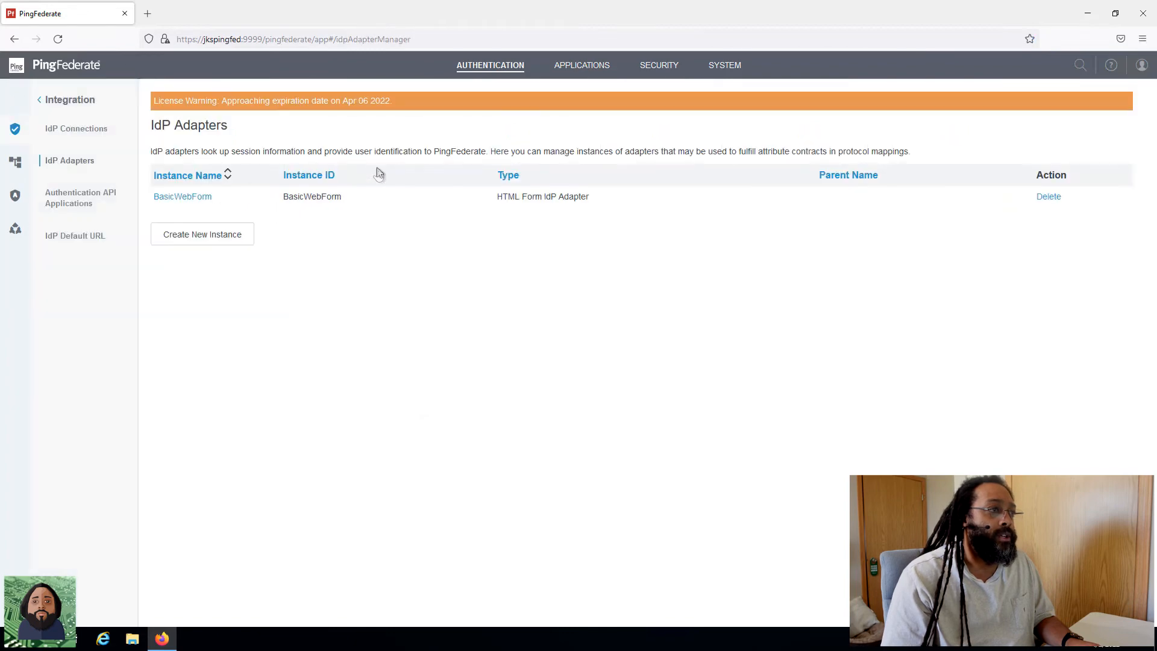
left_click(196, 201)
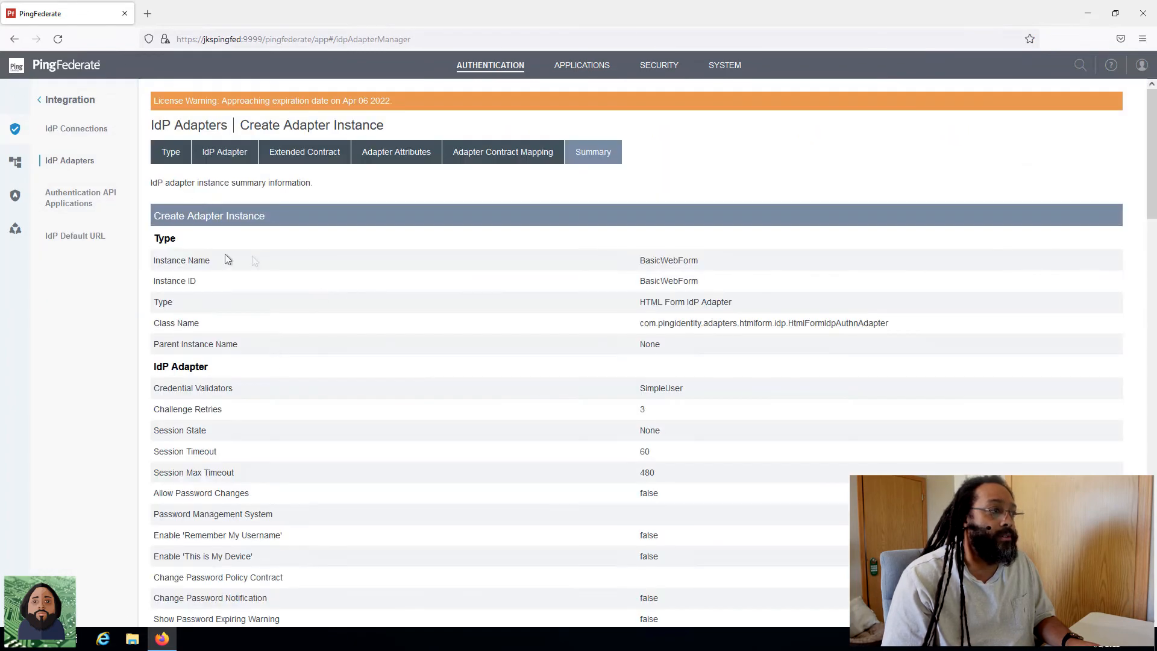
scroll(274, 307, "down", 2)
left_click(191, 249)
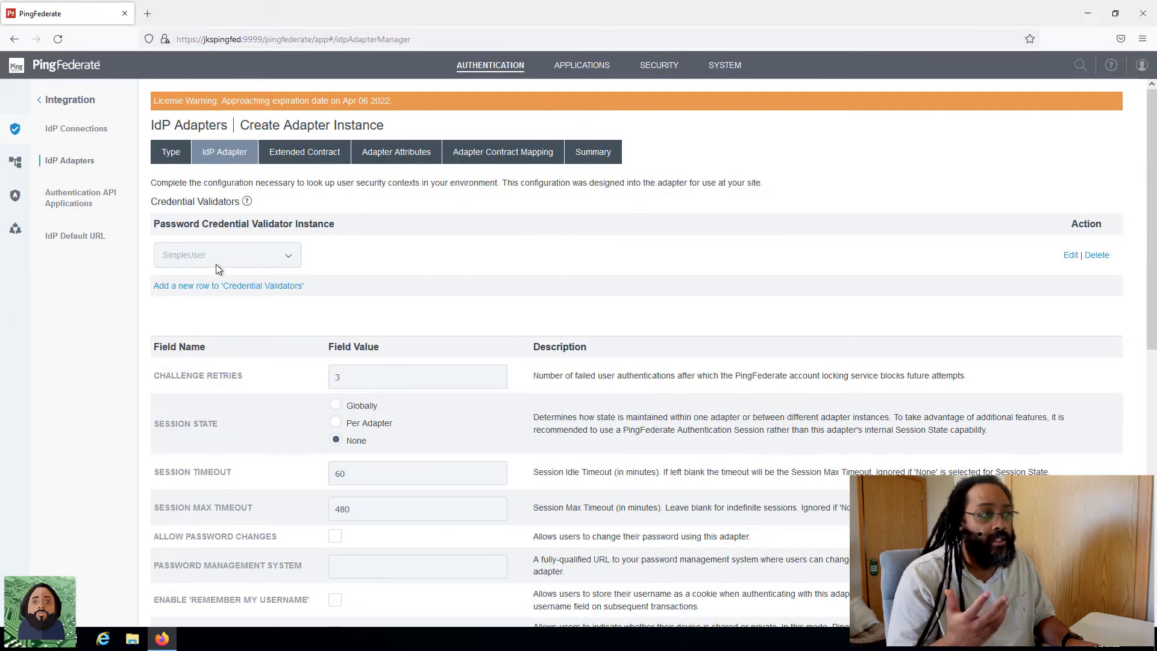
- Add PingOneWorkforceDEV as a second credential validator row on the BasicWebForm adapter
left_click(239, 287)
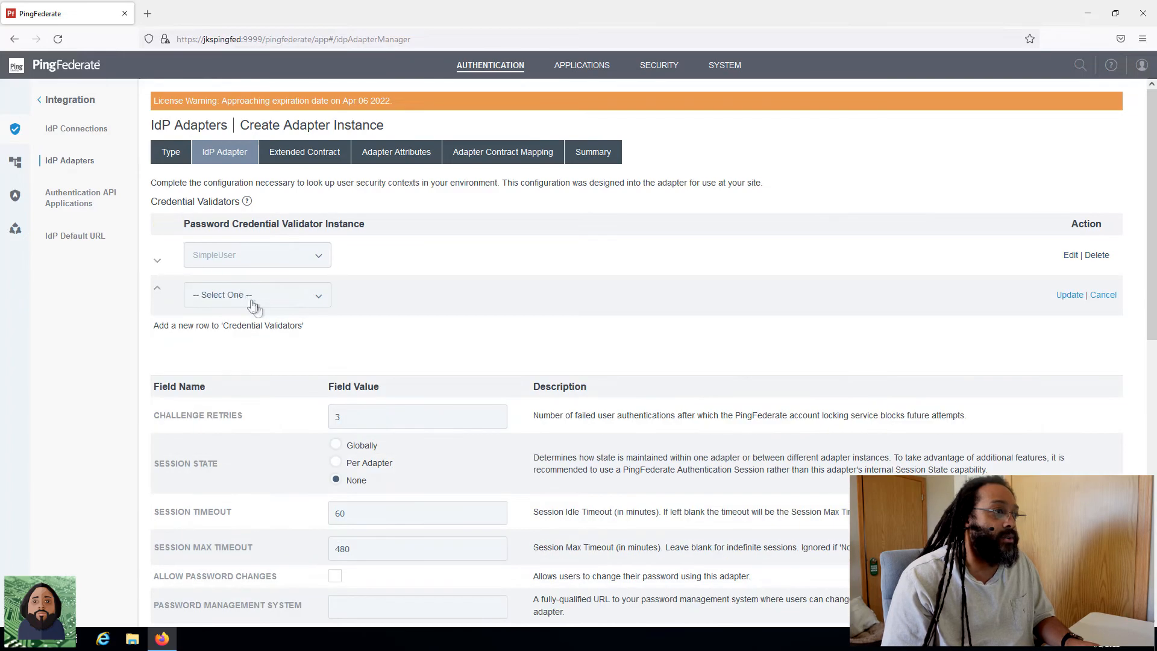
left_click(283, 296)
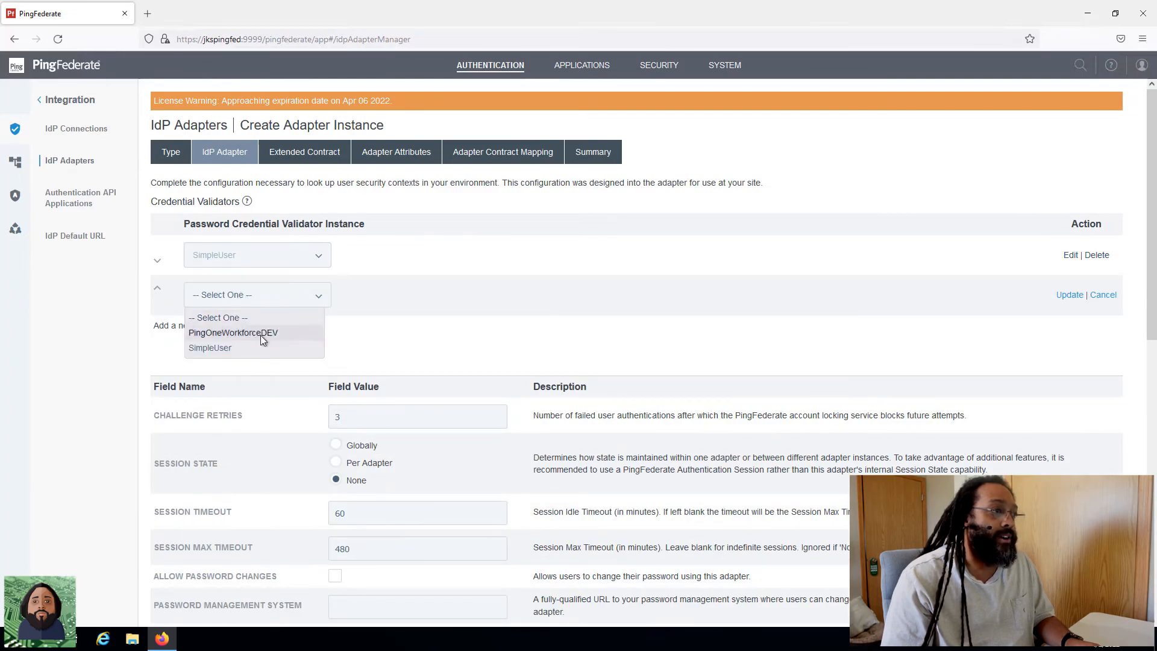
left_click(260, 335)
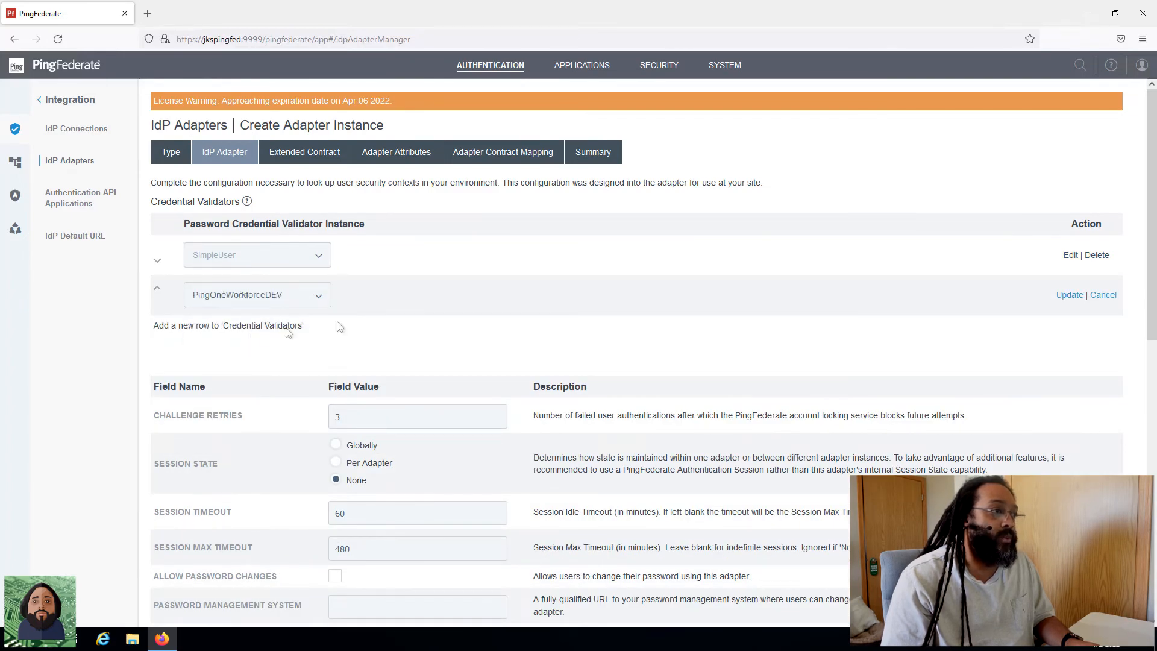
left_click(1070, 295)
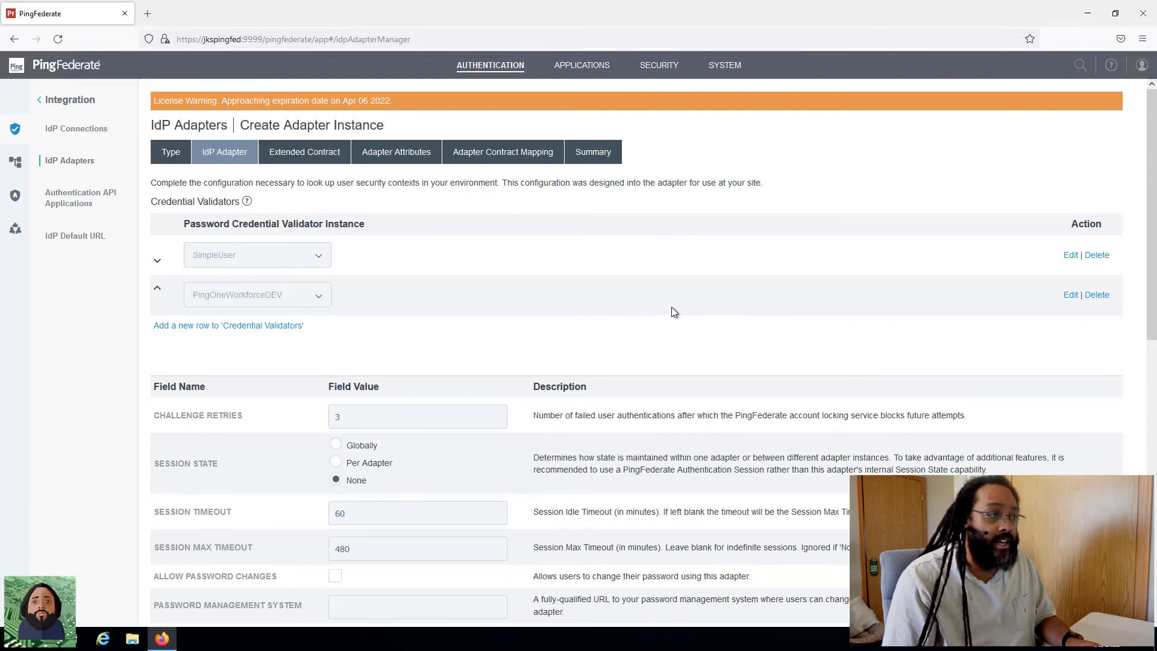
scroll(370, 308, "down", 10)
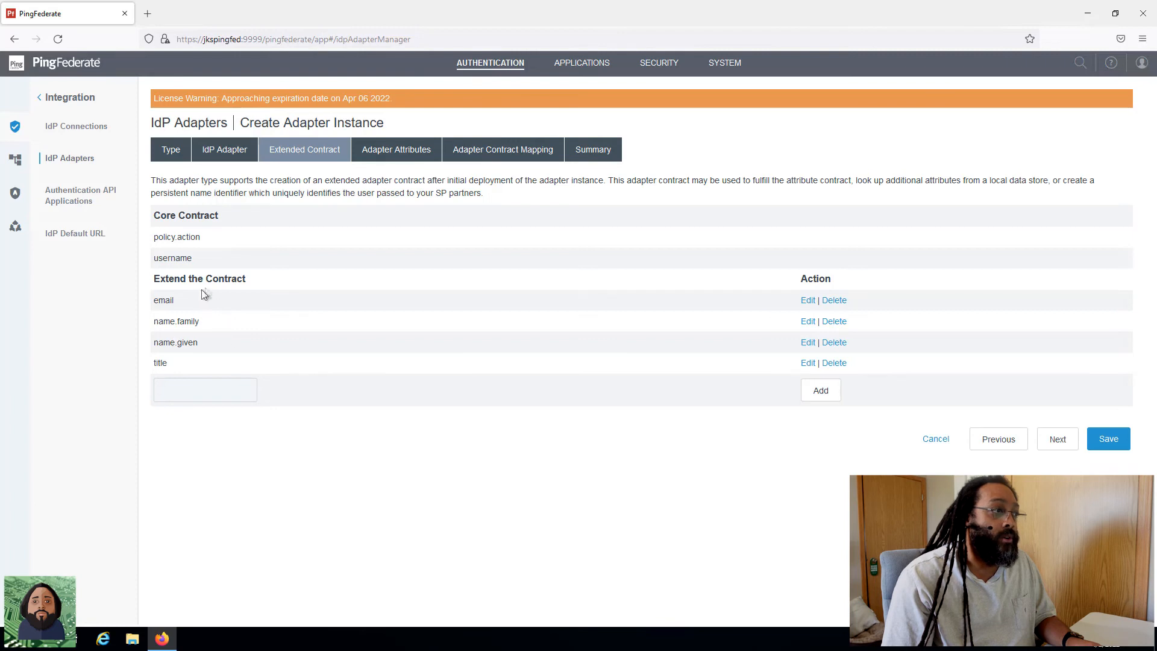
- Review the name.family, name.given and email contract attributes, then proceed to Adapter Attributes
left_click_drag(200, 323, 152, 328)
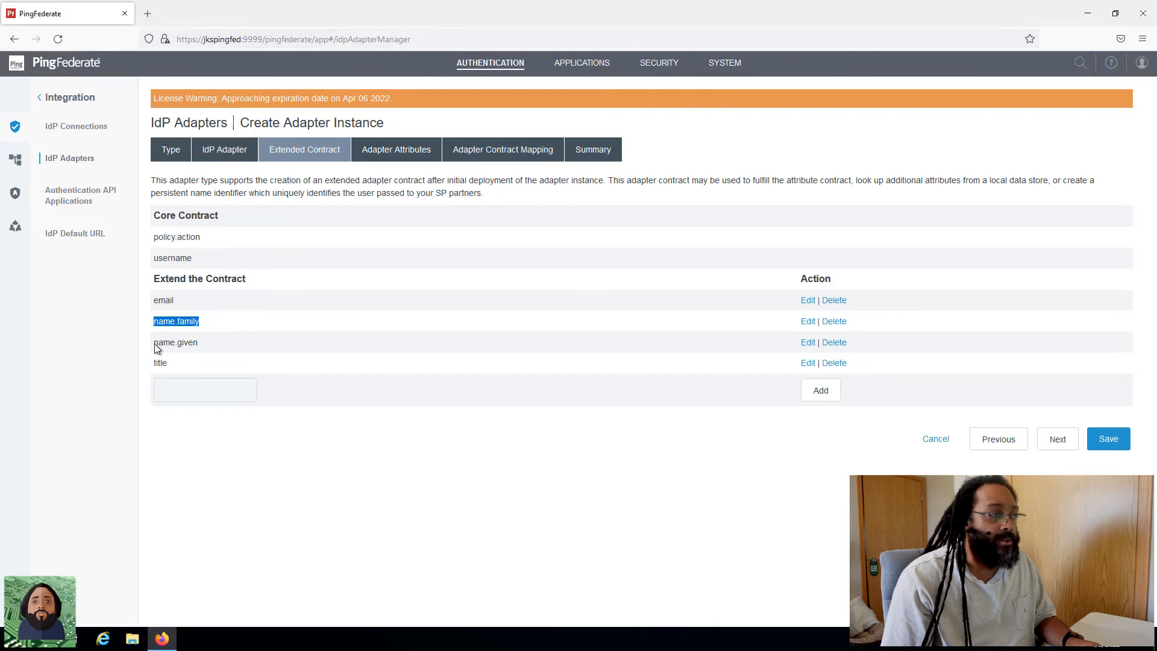
left_click_drag(154, 344, 174, 342)
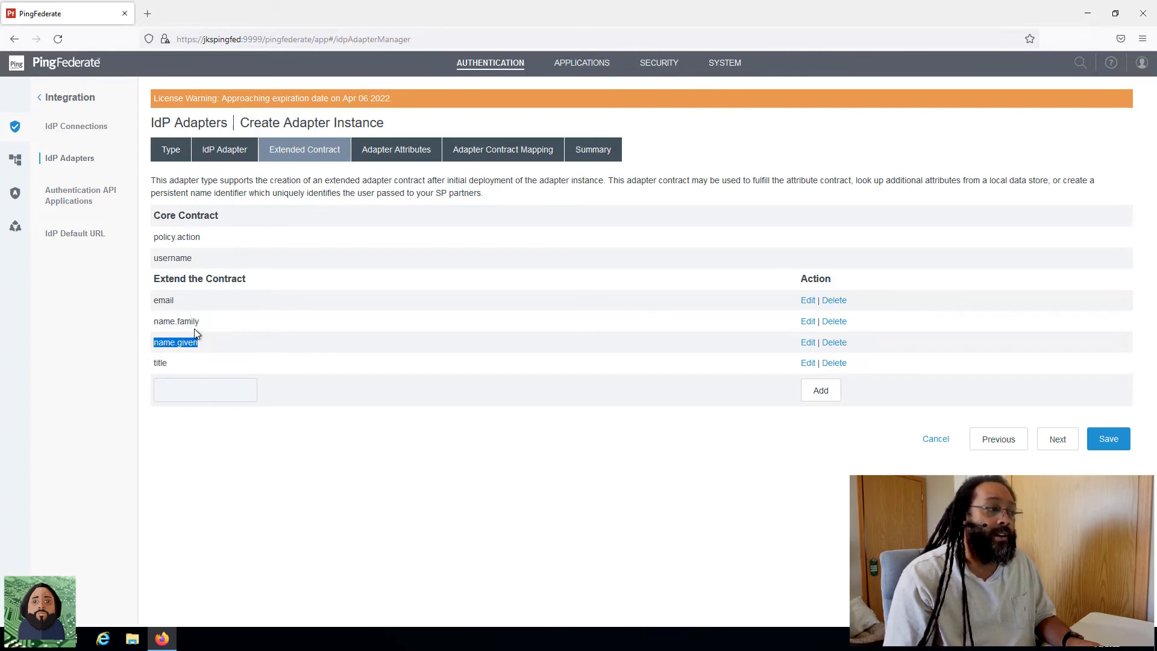
left_click_drag(200, 323, 151, 326)
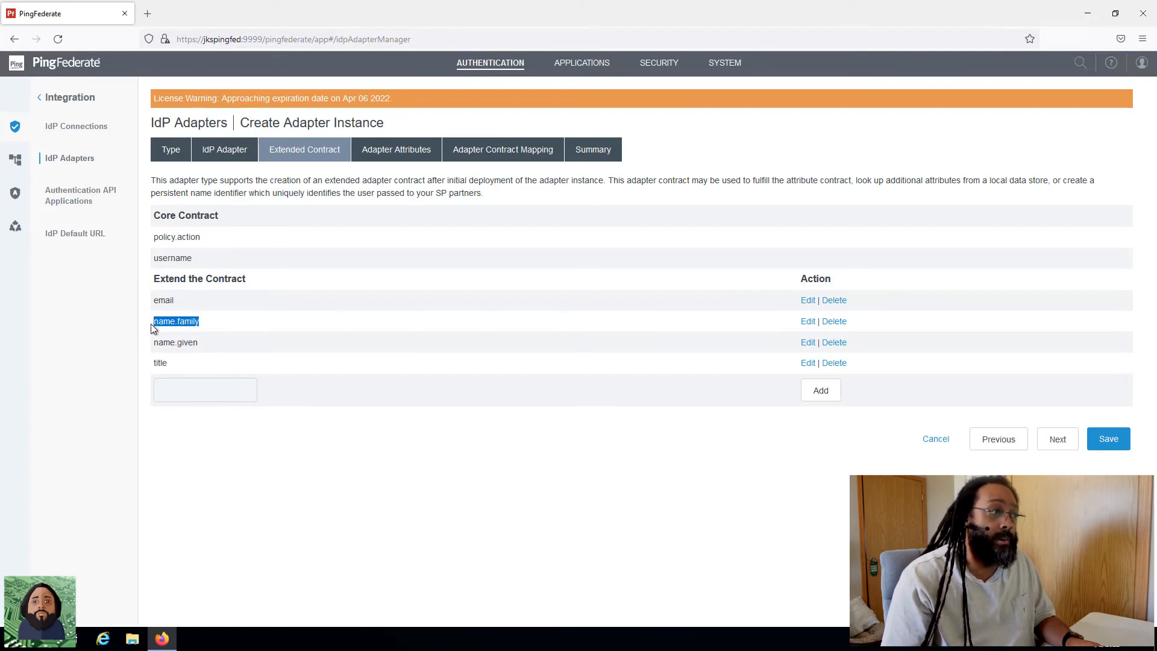
left_click(193, 262)
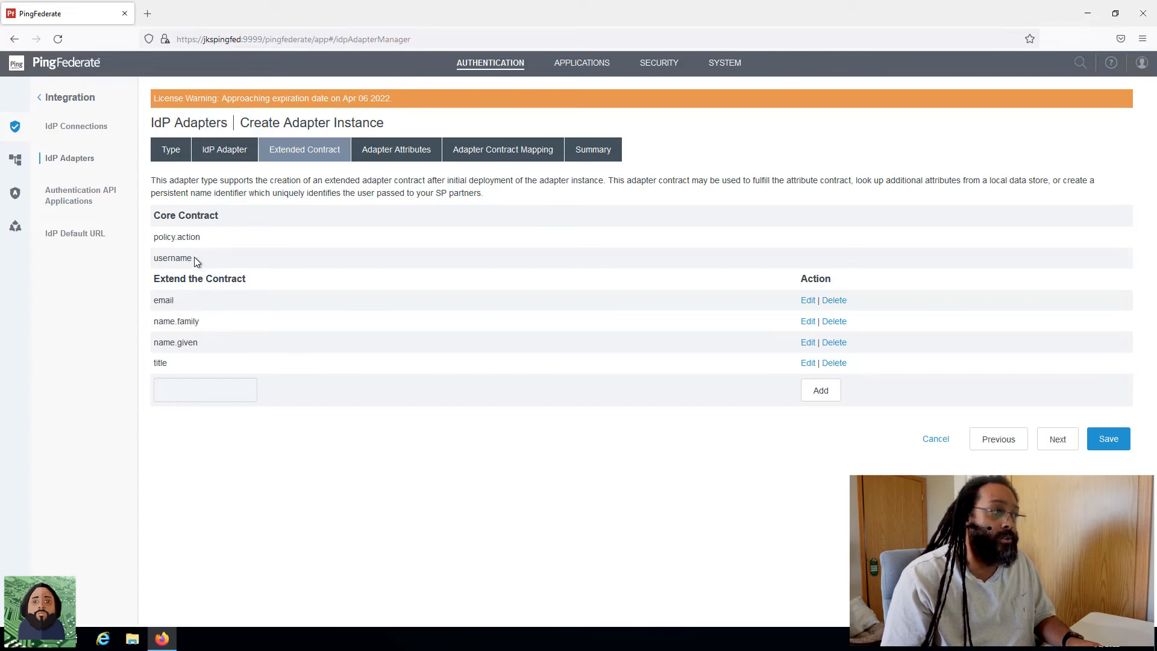
left_click_drag(168, 364, 150, 369)
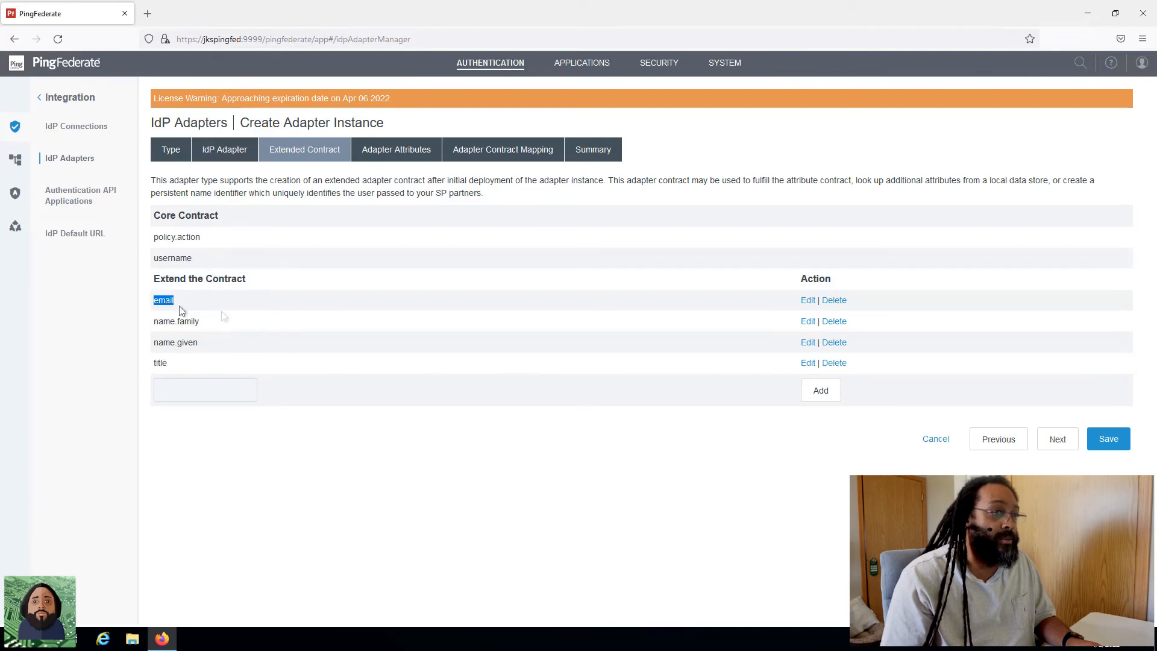
left_click(1049, 446)
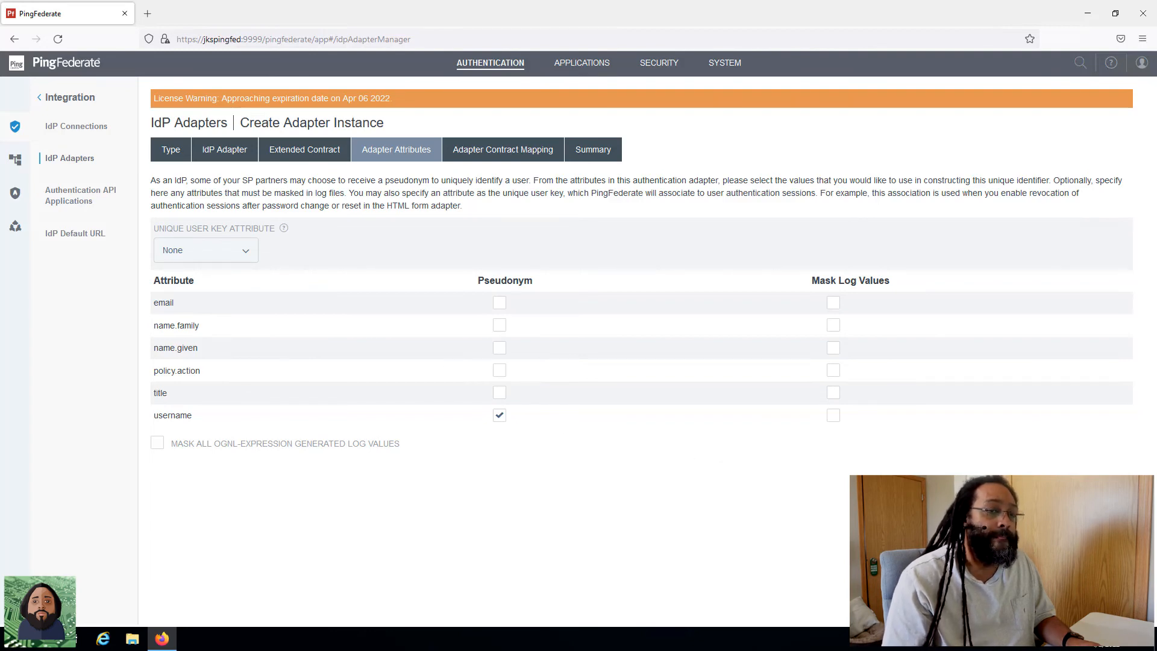
- Advance past Adapter Contract Mapping to the BasicWebForm Summary and review its validators and extended contract
left_click(1108, 500)
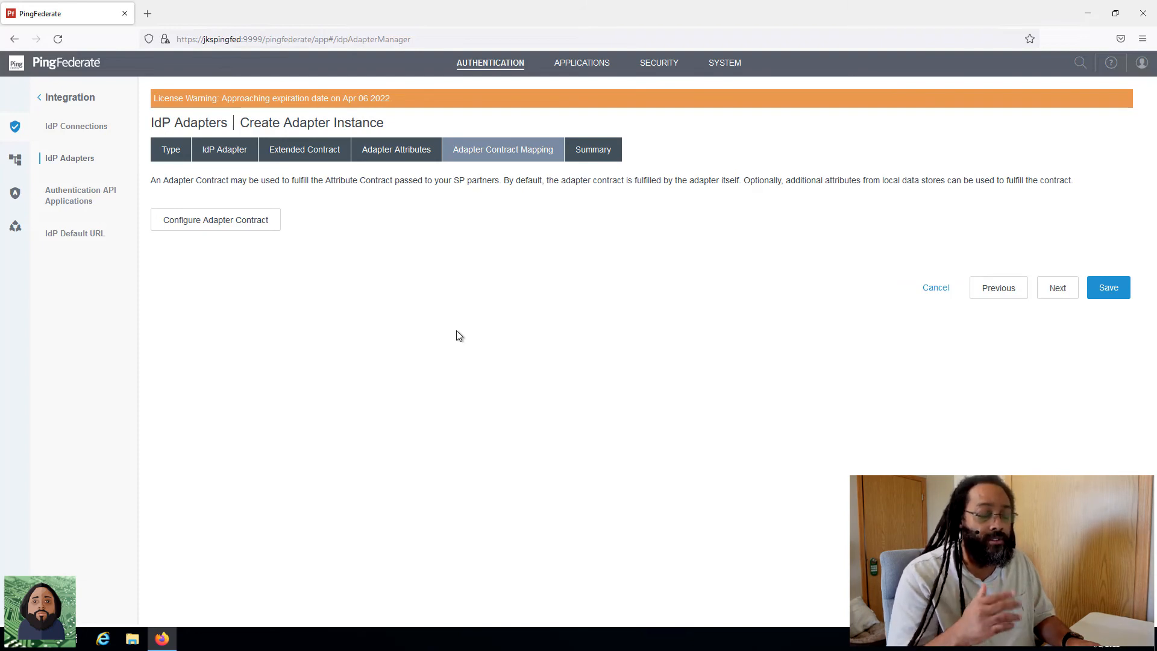
left_click(1058, 295)
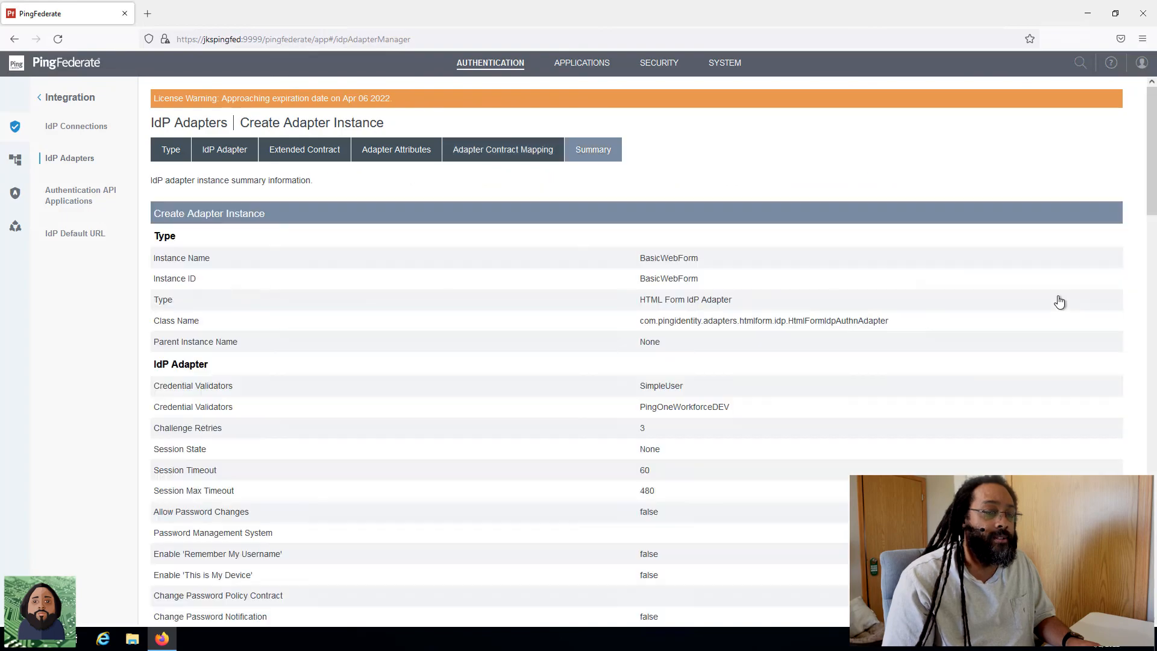
scroll(530, 392, "down", 10)
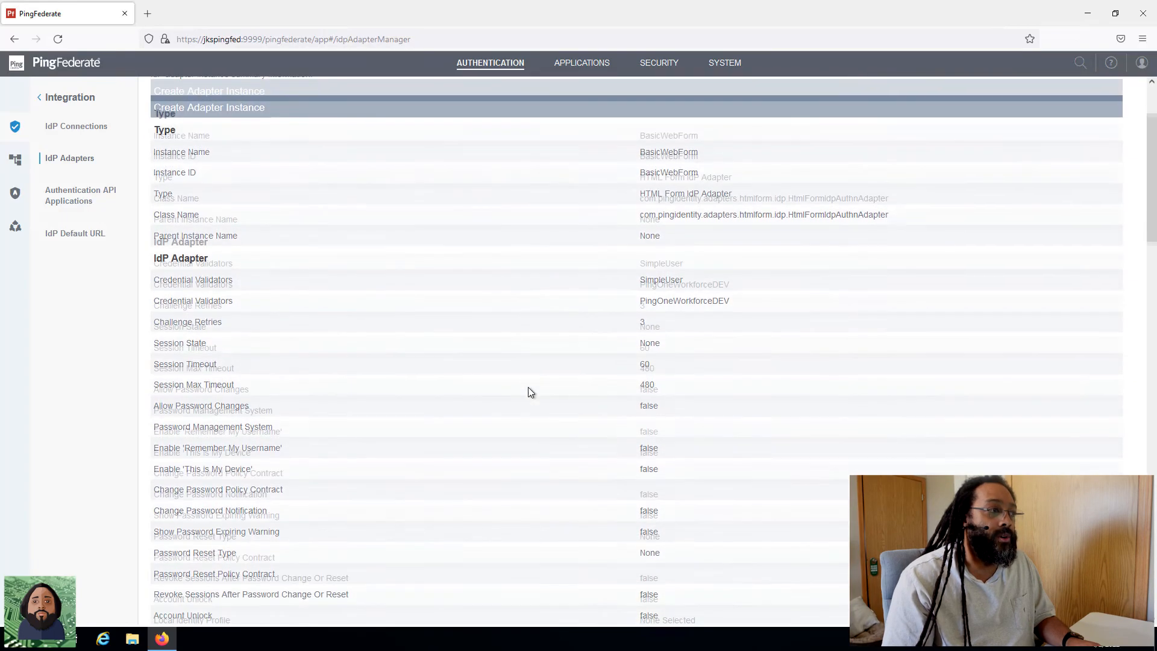
scroll(529, 393, "down", 10)
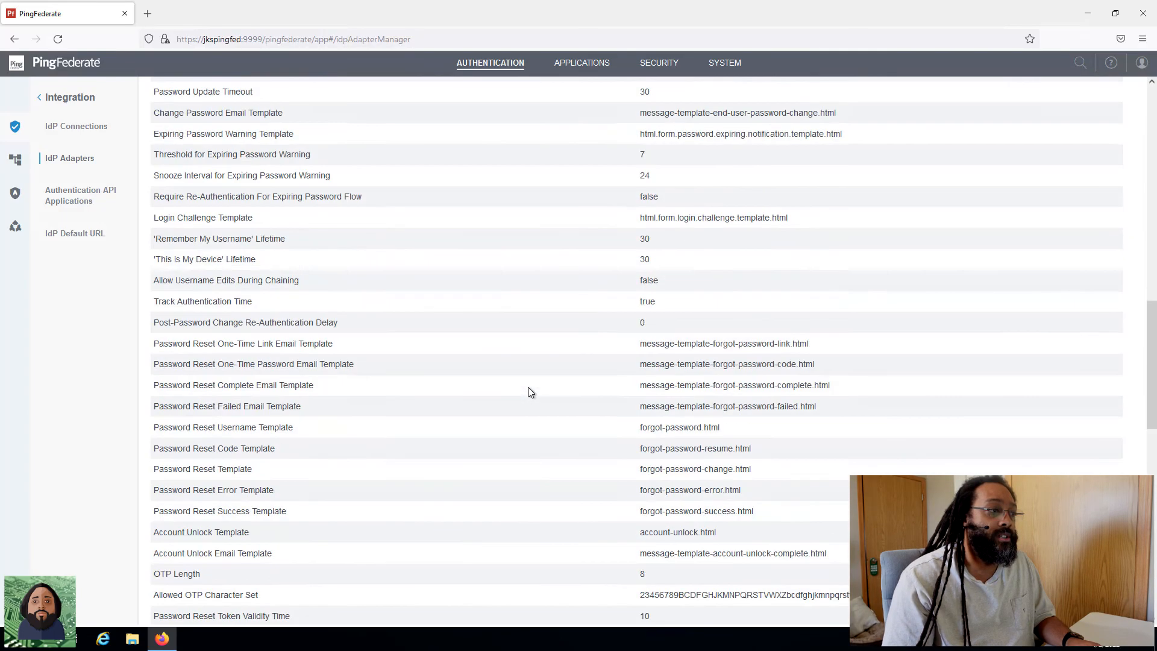
scroll(528, 392, "down", 5)
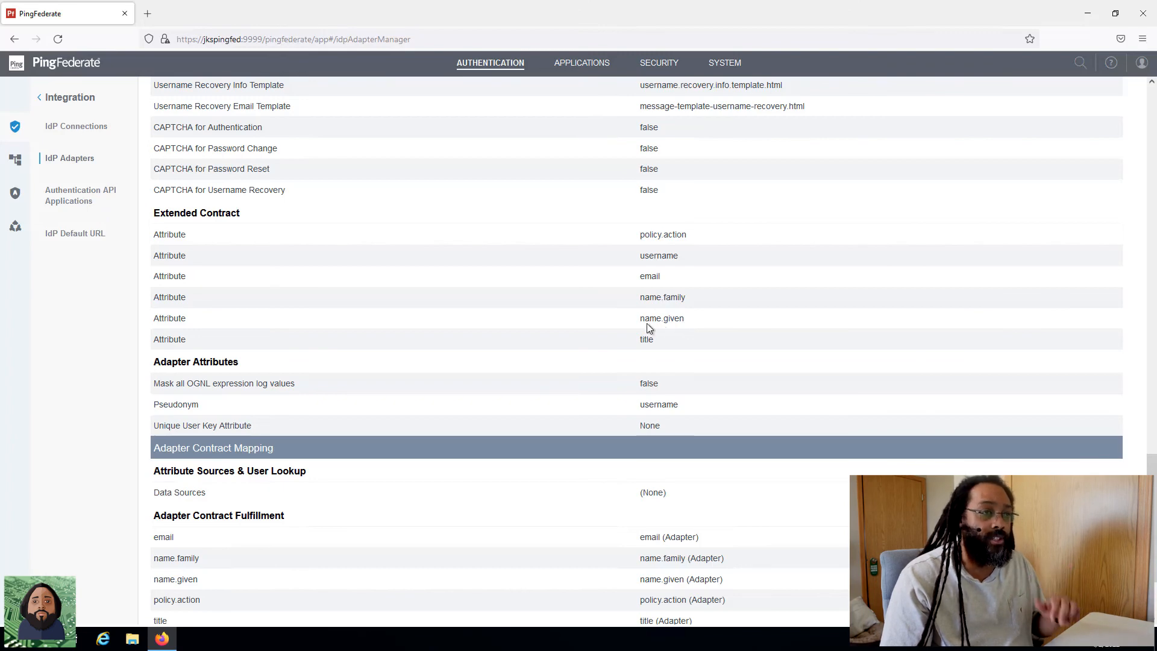
- Verify name.family is fulfilled from Adapter in the summary, then save the BasicWebForm adapter
left_click_drag(689, 299, 687, 299)
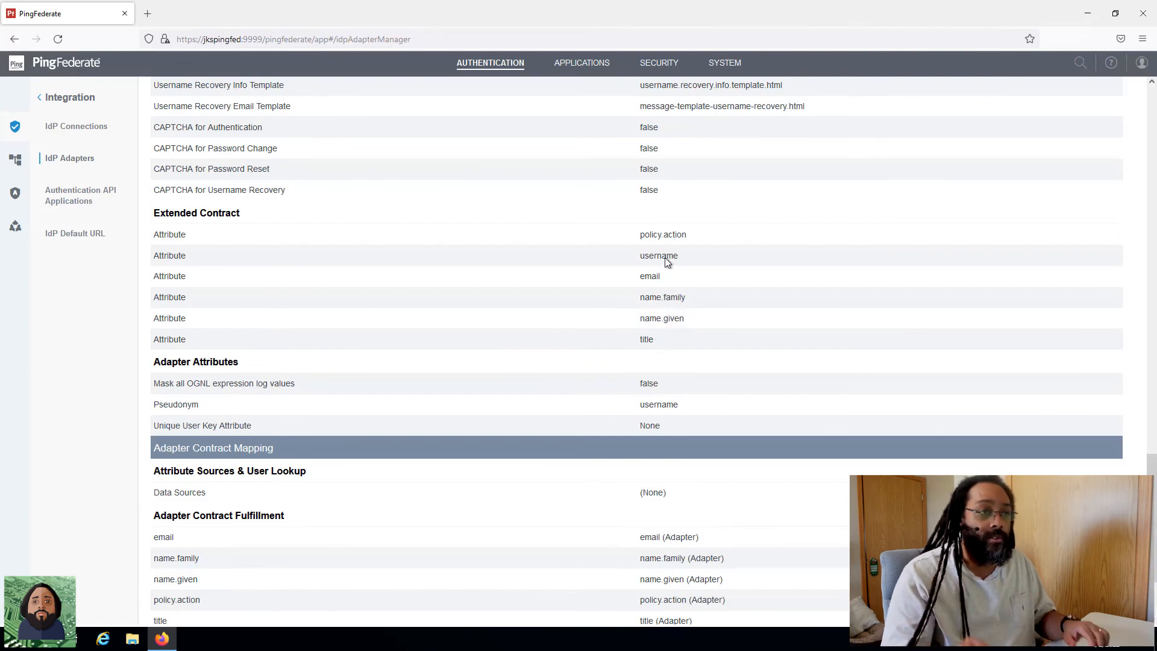
scroll(574, 316, "down", 2)
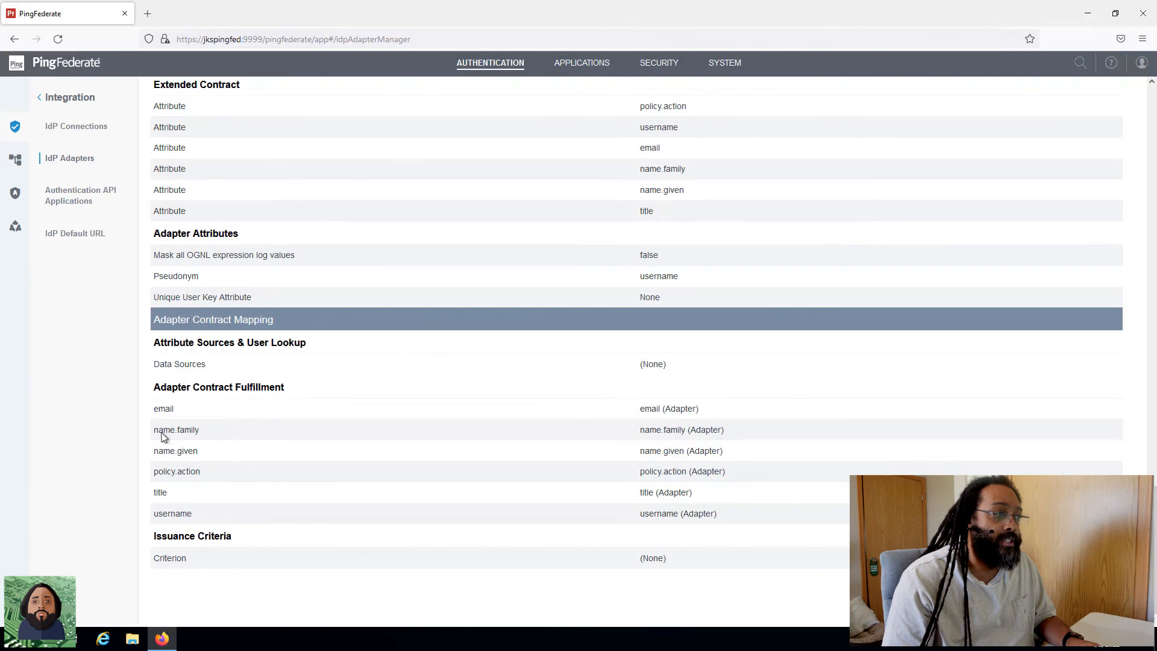
left_click_drag(155, 432, 192, 431)
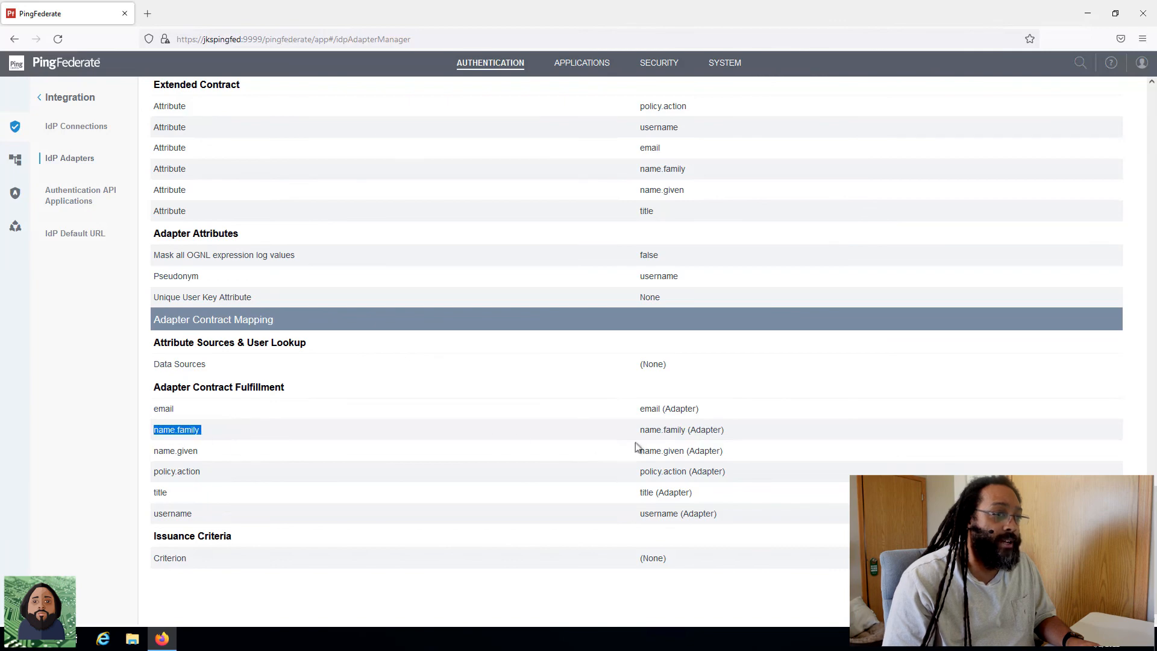
left_click_drag(643, 432, 699, 432)
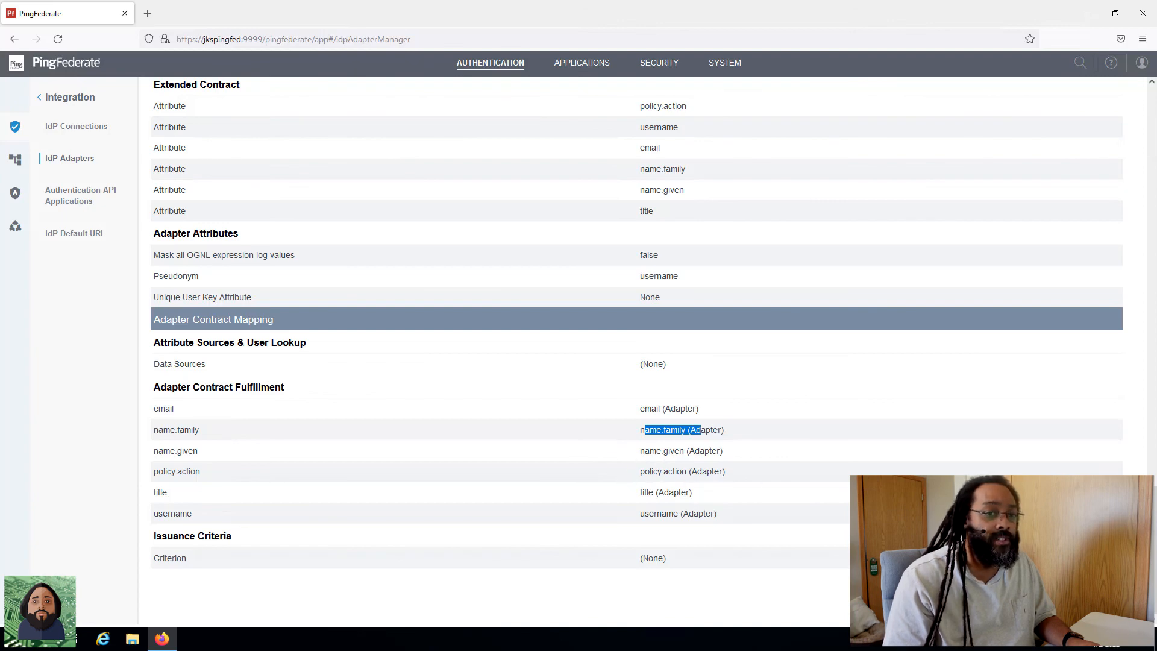
left_click(1115, 606)
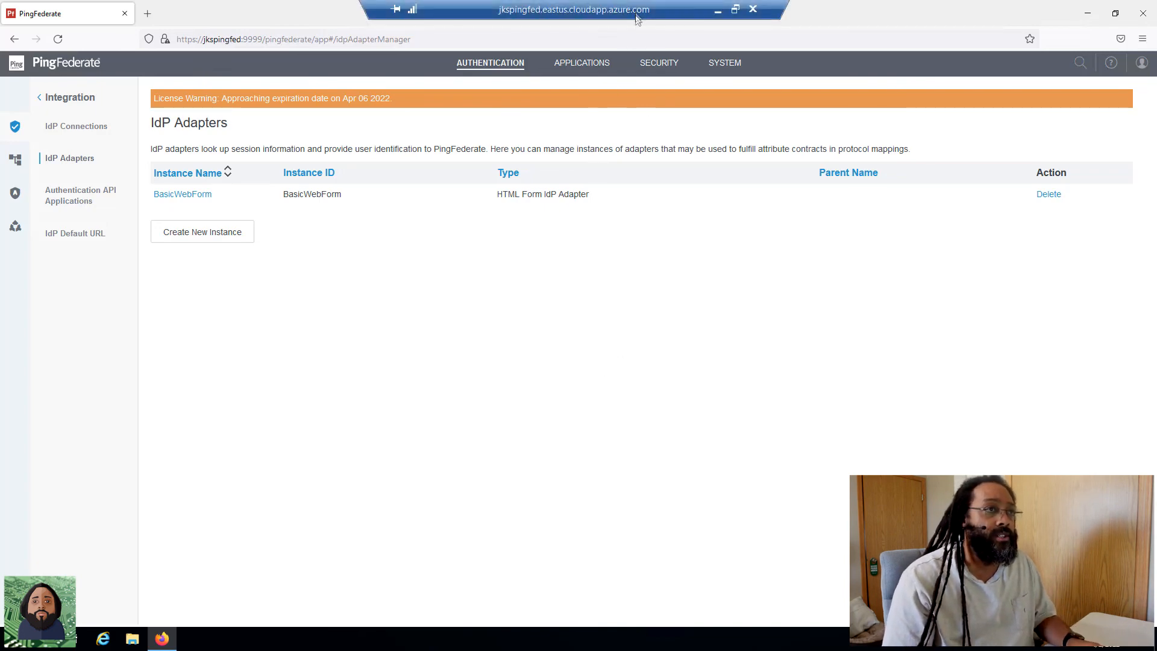
double_click(636, 14)
left_click_drag(675, 51, 0, 78)
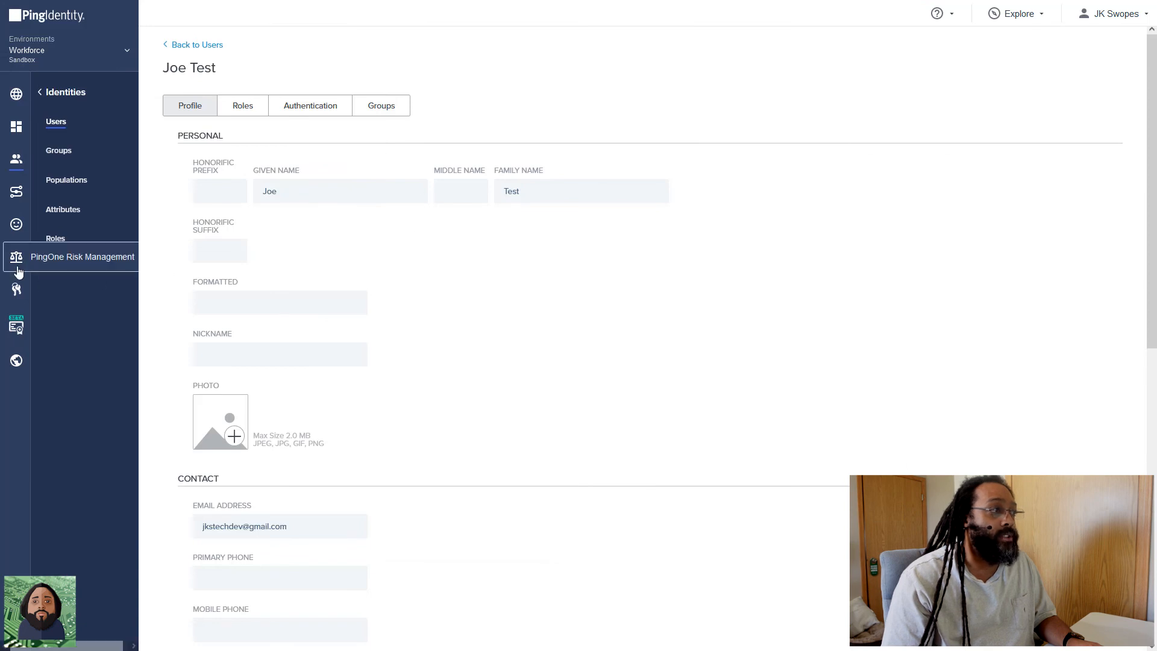
left_click(16, 192)
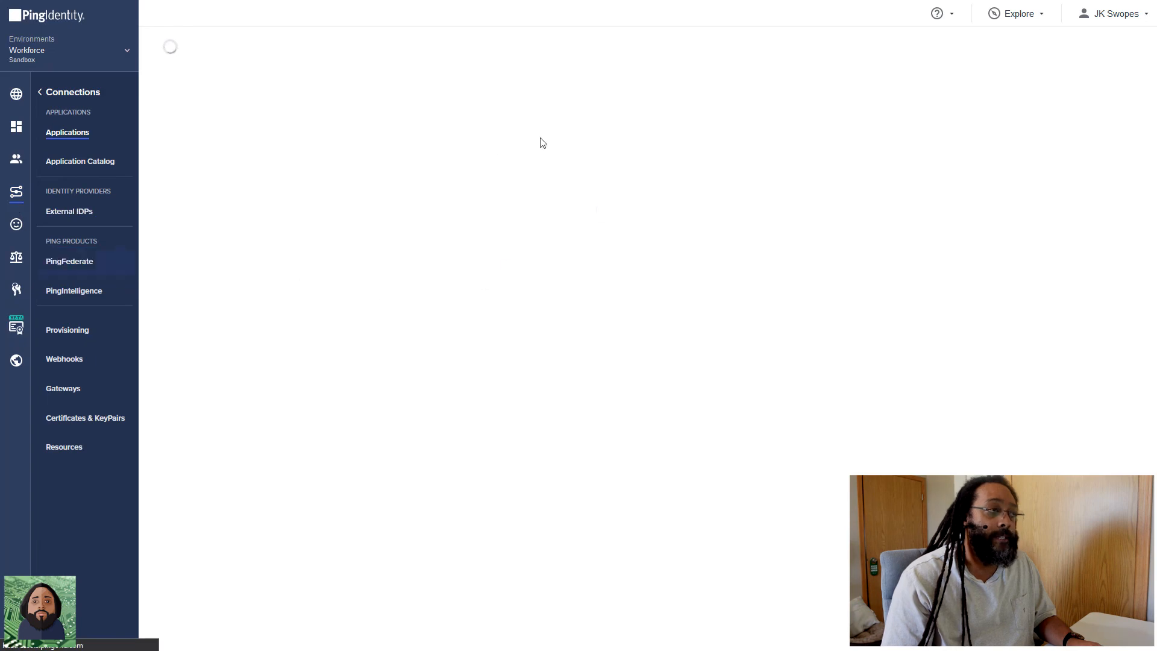
left_click_drag(0, 109, 567, 88)
double_click(567, 90)
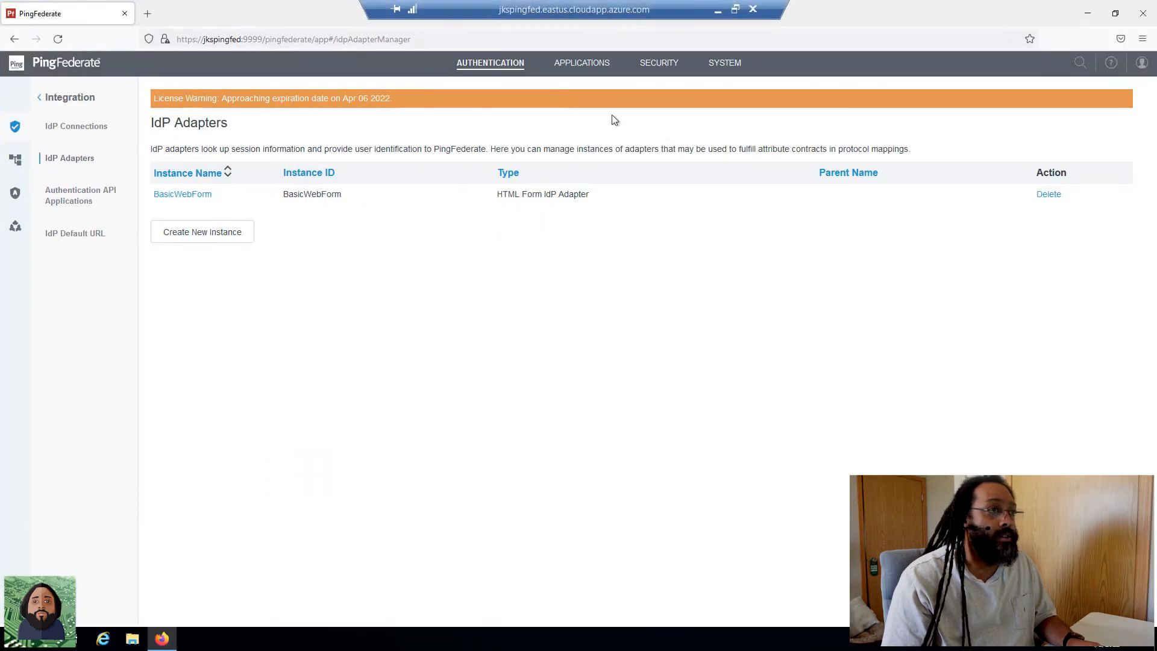
- Under SYSTEM > External Systems, view Connect to PingOne for Enterprise, then go to PingOne Connections
left_click(725, 68)
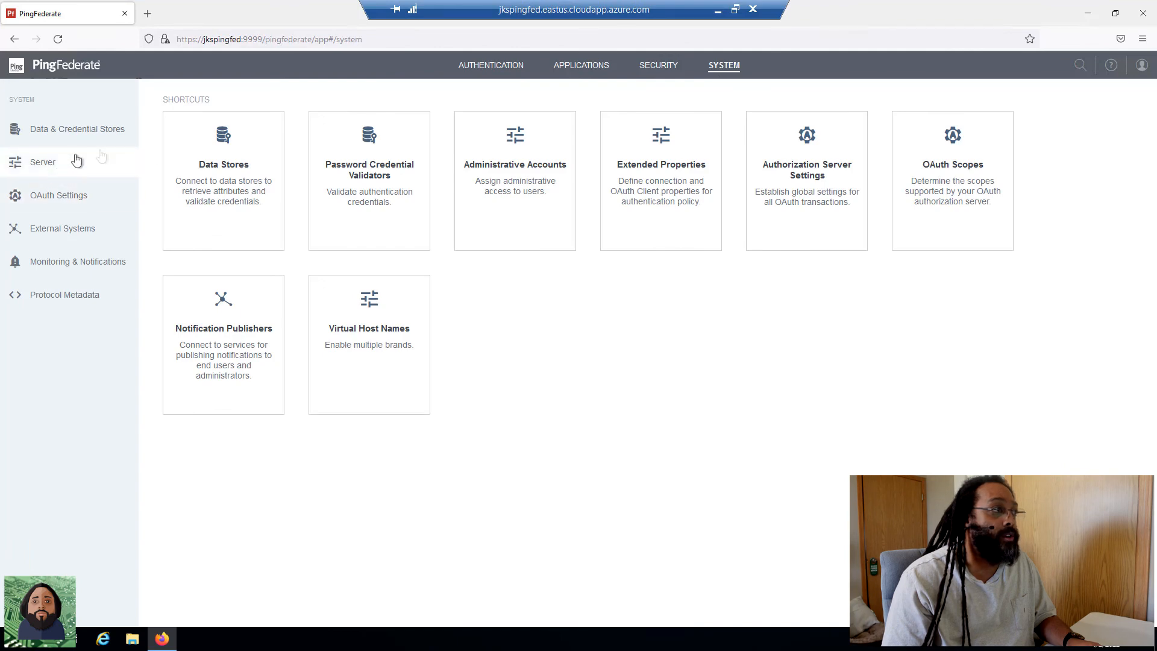
left_click(84, 234)
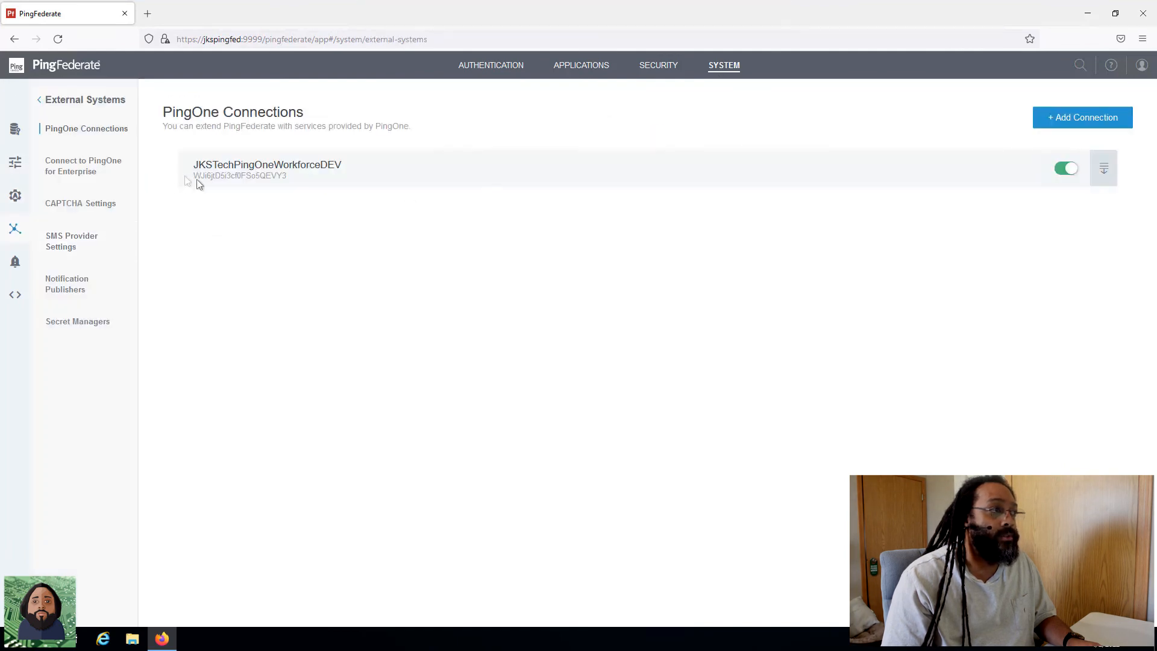
left_click(96, 177)
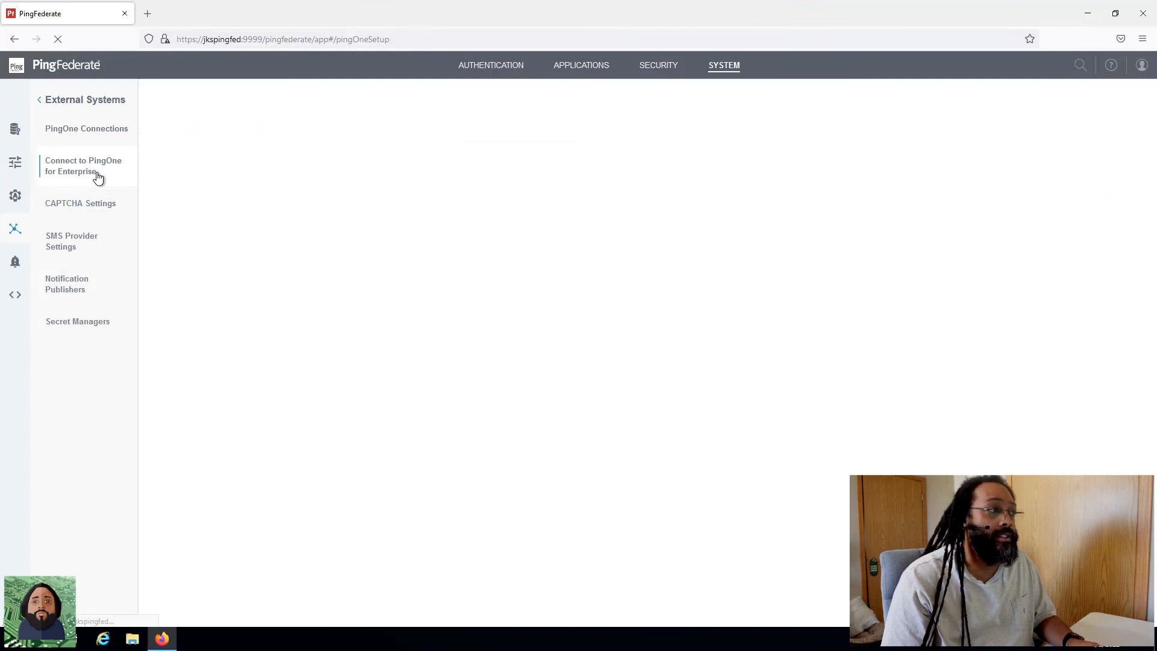
left_click(100, 134)
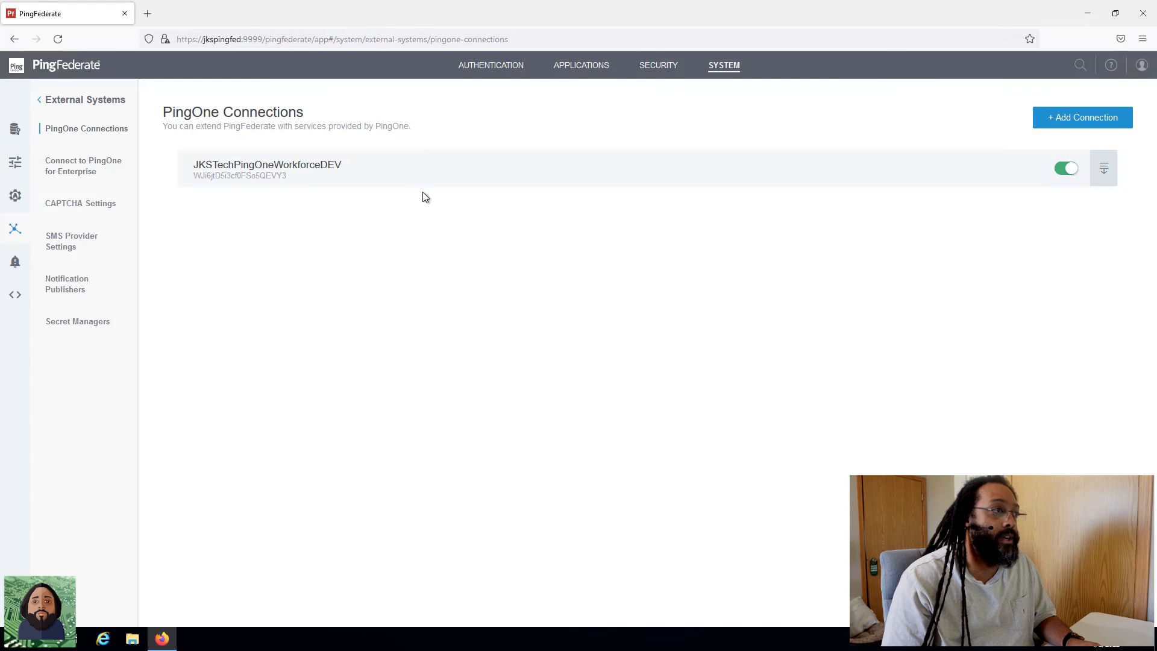